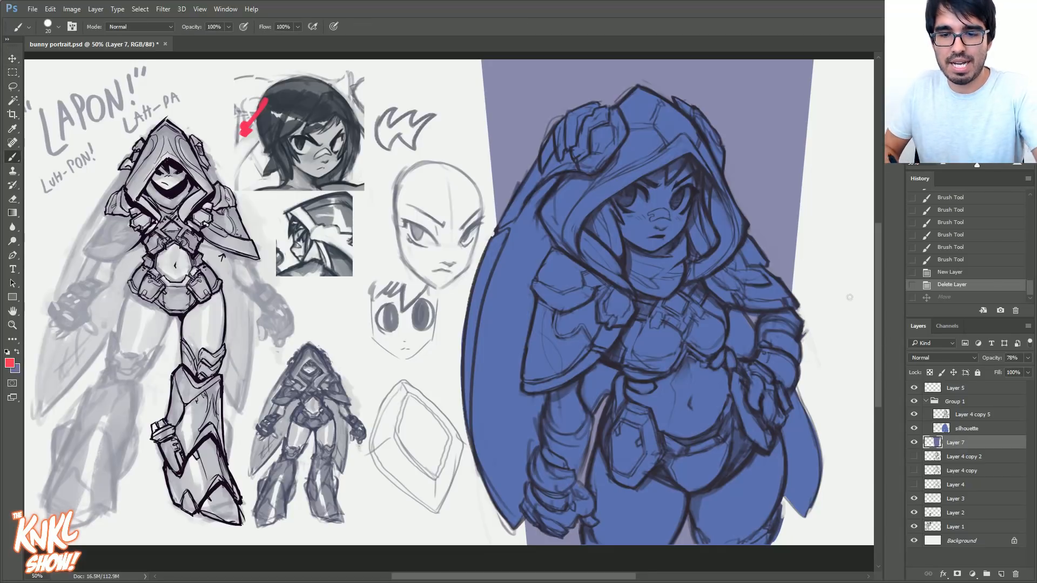
{"action": "left_click_drag", "start_coordinate": [841, 65], "coordinate": [810, 274]}
{"action": "key", "text": "bracketright"}
{"action": "left_click_drag", "start_coordinate": [453, 68], "coordinate": [490, 212]}
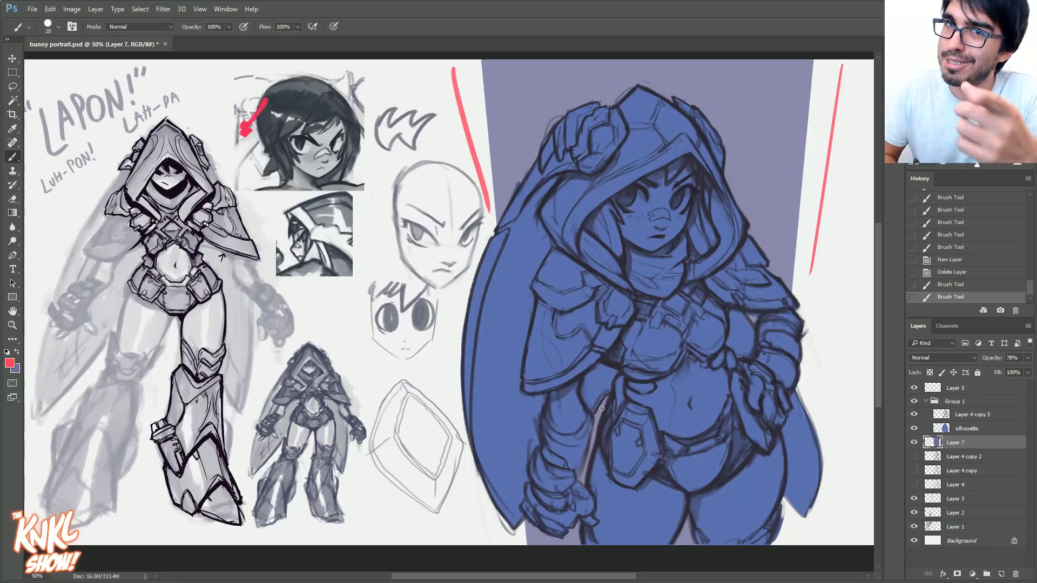
{"action": "left_click_drag", "start_coordinate": [743, 175], "coordinate": [857, 167]}
{"action": "left_click_drag", "start_coordinate": [811, 80], "coordinate": [780, 232]}
{"action": "left_click_drag", "start_coordinate": [708, 119], "coordinate": [799, 119]}
{"action": "left_click_drag", "start_coordinate": [727, 90], "coordinate": [721, 136]}
{"action": "left_click_drag", "start_coordinate": [498, 91], "coordinate": [516, 166]}
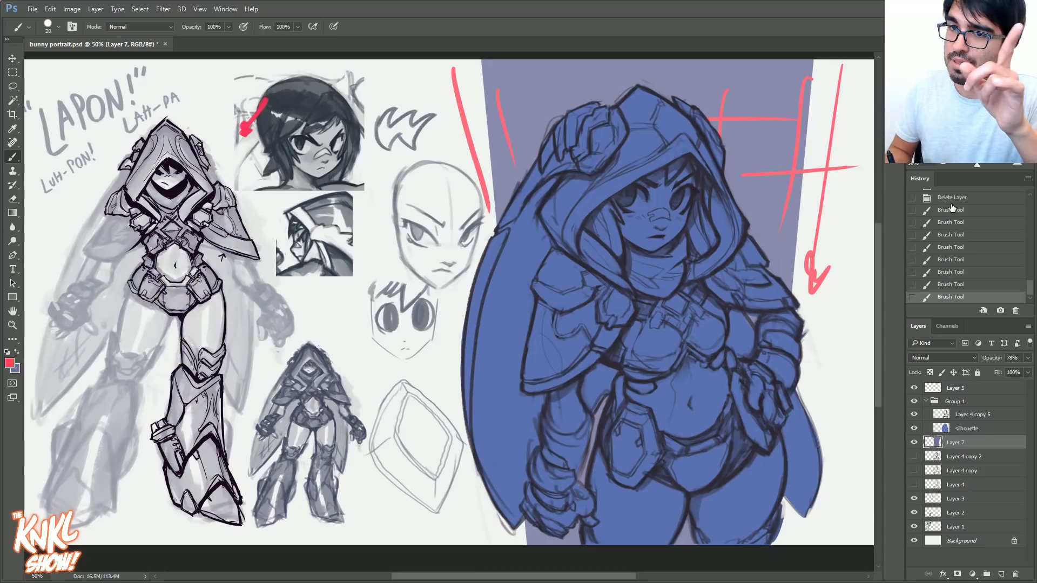
{"action": "left_click", "coordinate": [955, 211]}
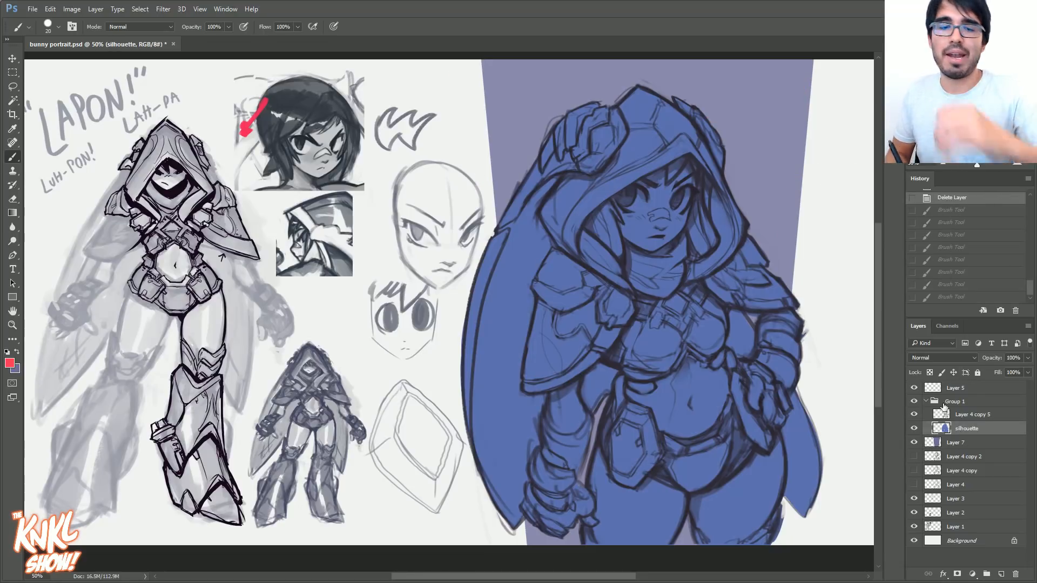
- Create a new layer named "skin" directly above the silhouette layer
{"action": "key", "text": "ctrl+shift+n"}
{"action": "type", "text": "skin"}
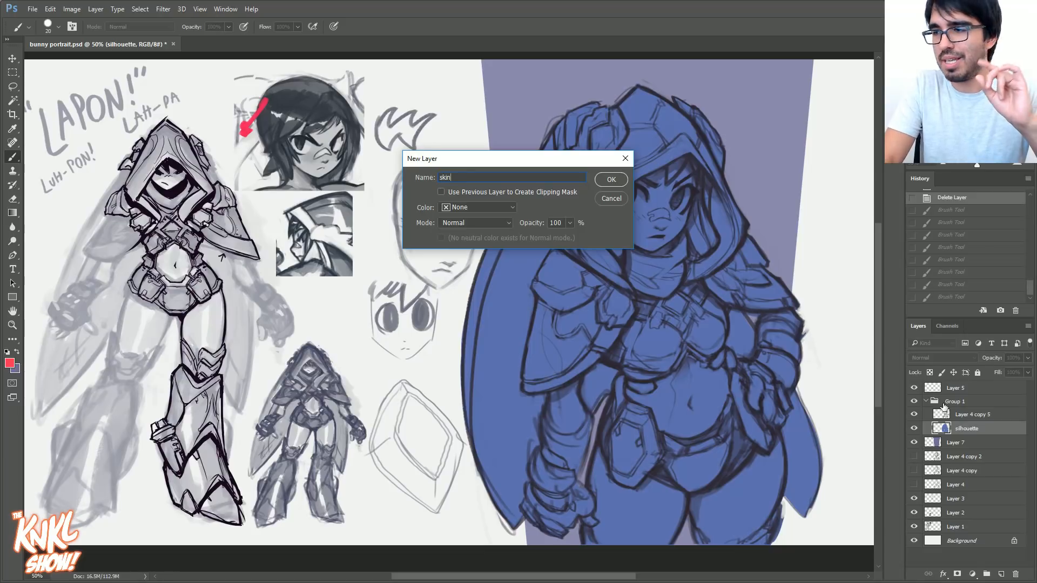
{"action": "key", "text": "Return"}
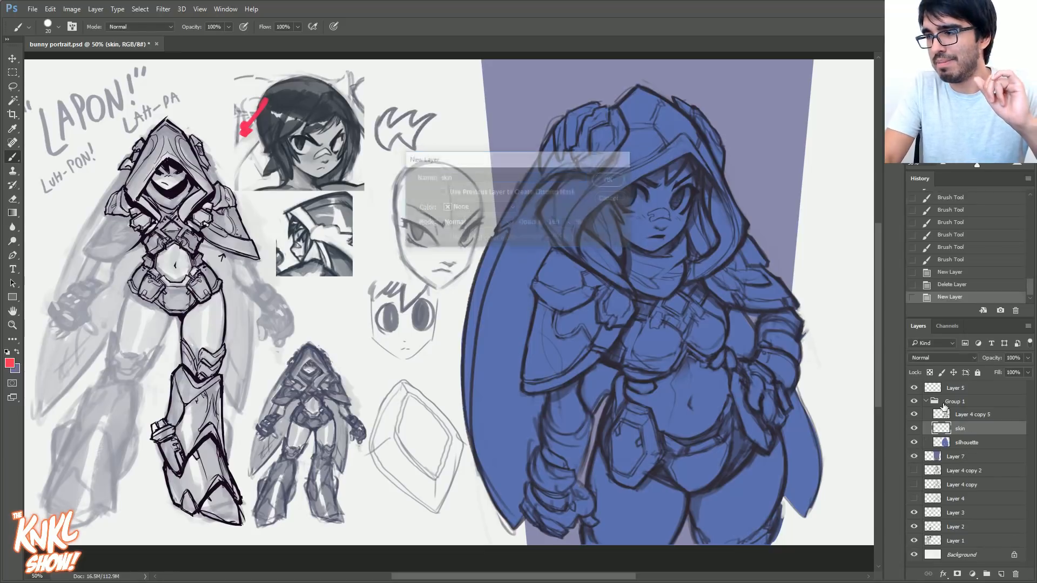
- Choose a light salmon skin tone as the foreground colour
{"action": "left_click", "coordinate": [1015, 165]}
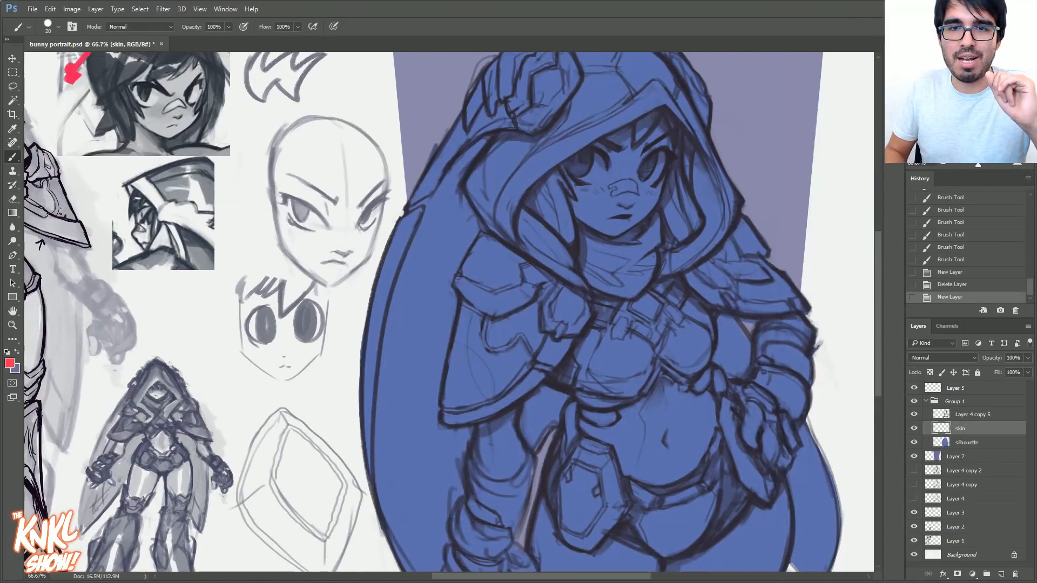
{"action": "left_click", "coordinate": [10, 364]}
{"action": "left_click", "coordinate": [430, 166]}
{"action": "left_click", "coordinate": [532, 279]}
{"action": "left_click_drag", "start_coordinate": [533, 282], "coordinate": [537, 286]}
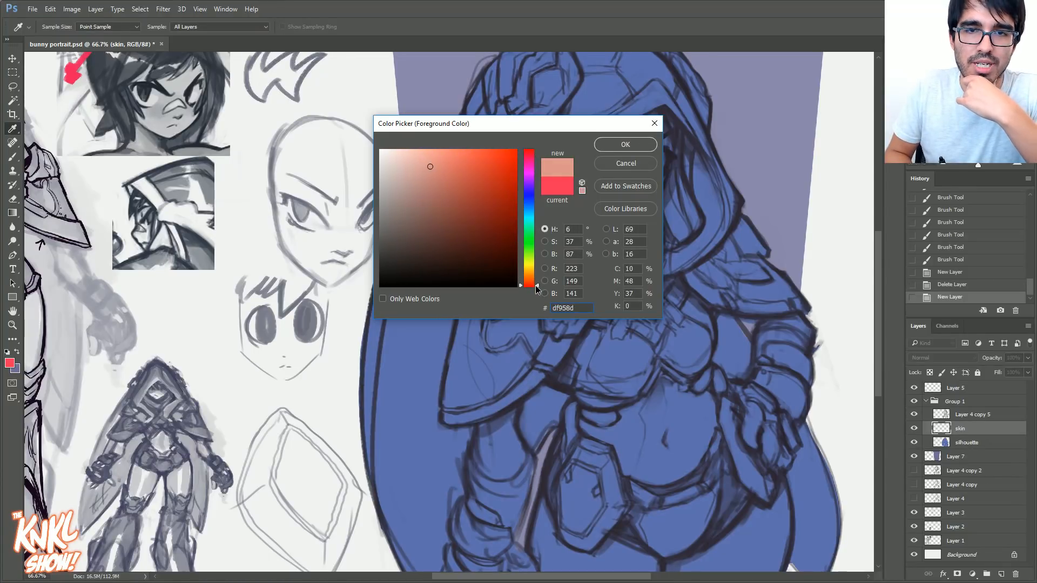
{"action": "left_click", "coordinate": [435, 155]}
{"action": "left_click_drag", "start_coordinate": [436, 156], "coordinate": [441, 171]}
{"action": "left_click", "coordinate": [607, 147]}
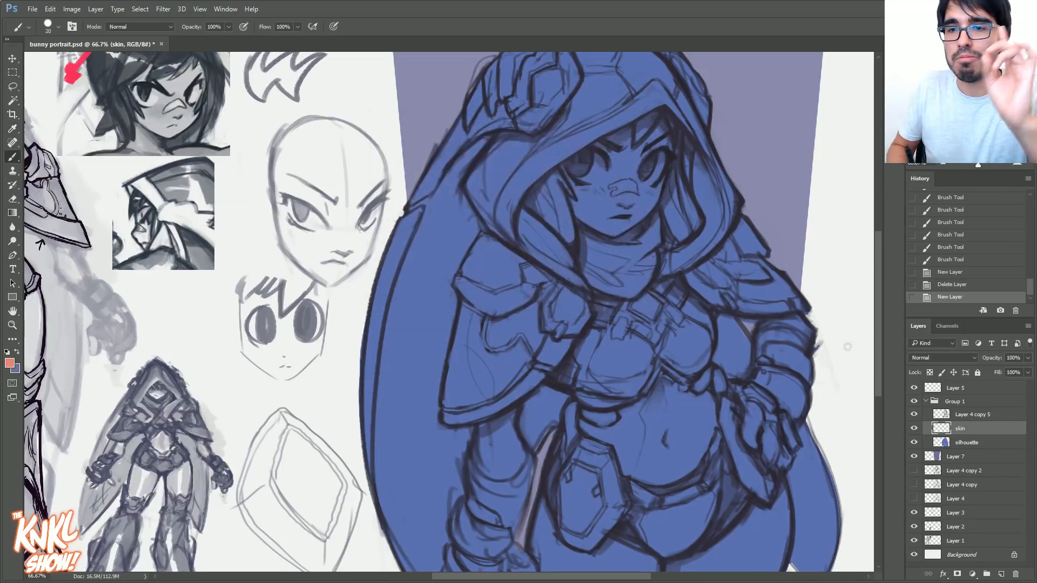
- Darken the silhouette layer slightly with Hue/Saturation, setting Lightness to -7
{"action": "left_click", "coordinate": [960, 444]}
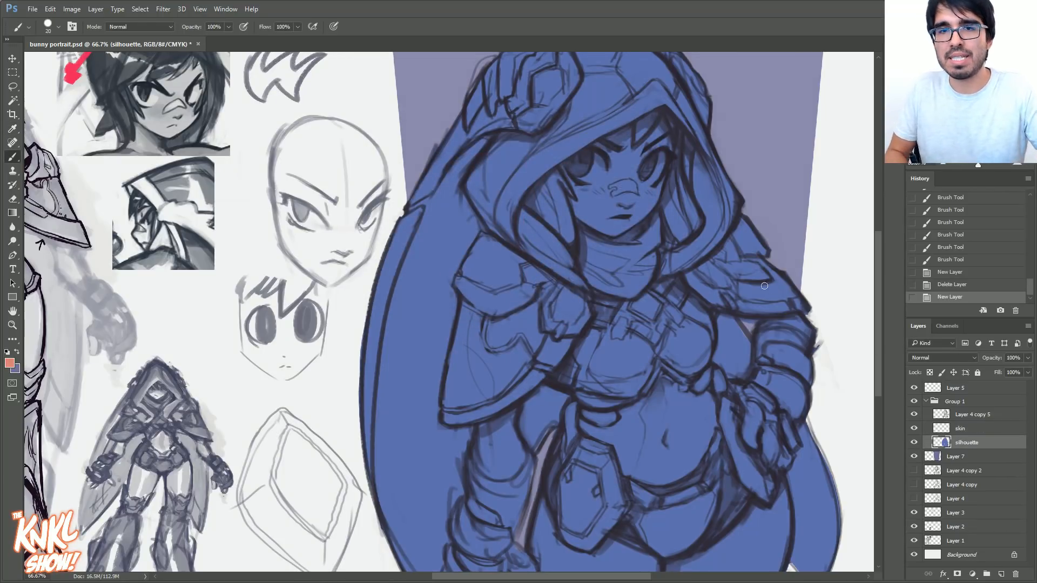
{"action": "key", "text": "ctrl+u"}
{"action": "left_click_drag", "start_coordinate": [390, 246], "coordinate": [381, 244]}
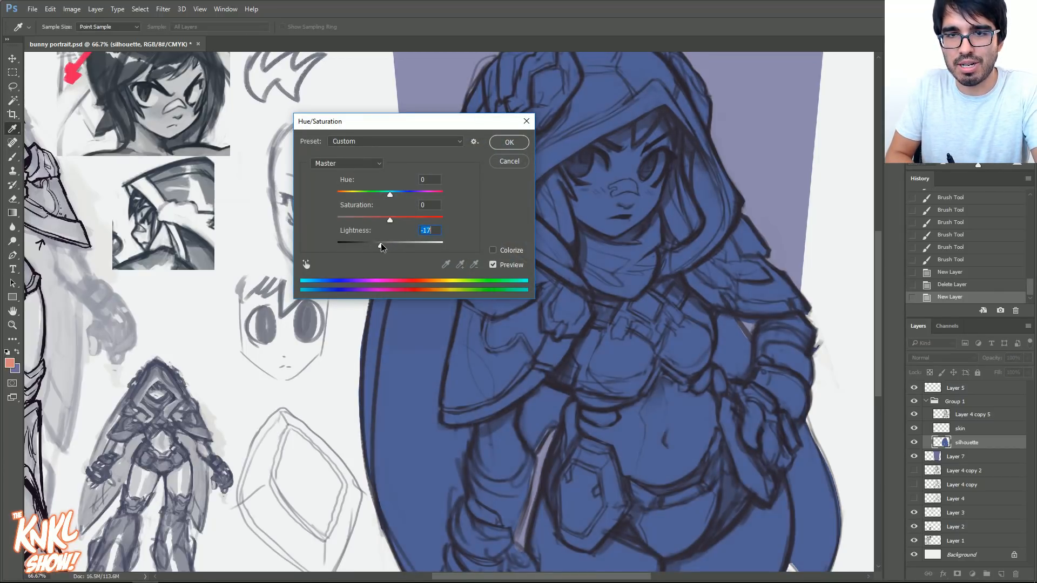
{"action": "left_click_drag", "start_coordinate": [383, 246], "coordinate": [397, 245]}
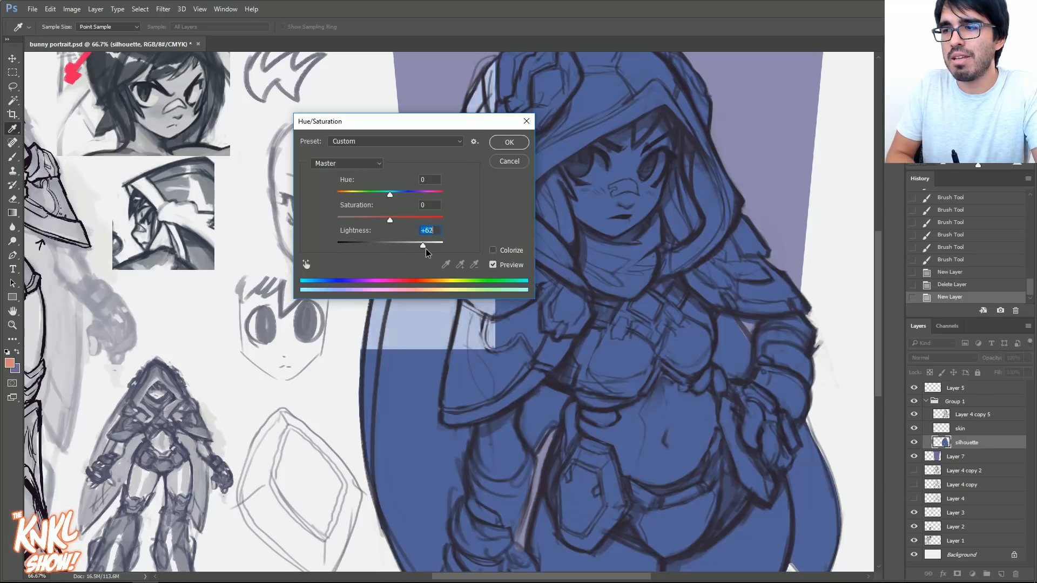
{"action": "left_click", "coordinate": [387, 243]}
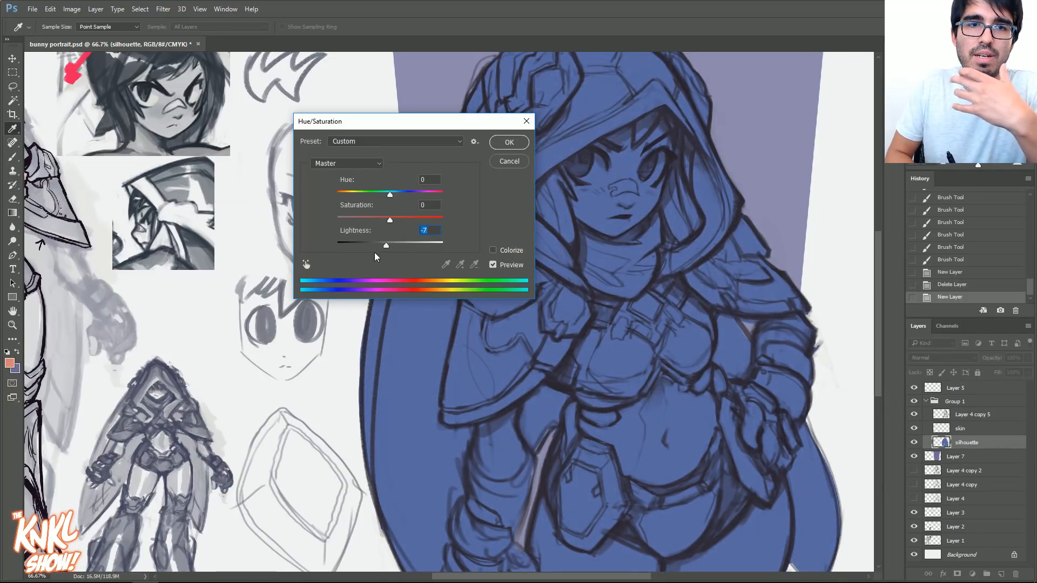
{"action": "left_click", "coordinate": [501, 141]}
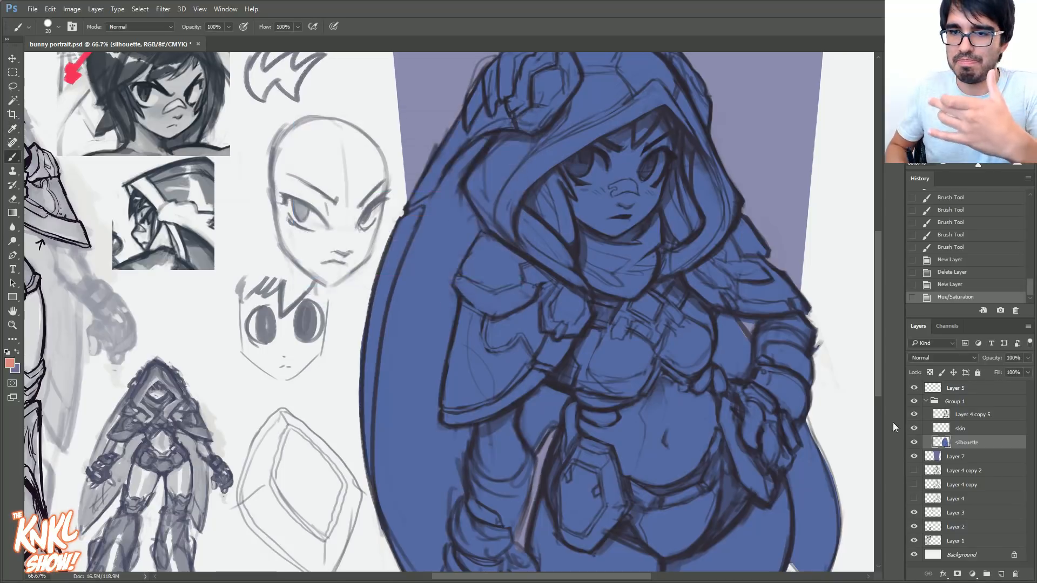
- Brush the salmon skin tone over the character's face on the skin layer, adjusting the brush size to fit
{"action": "left_click", "coordinate": [953, 429]}
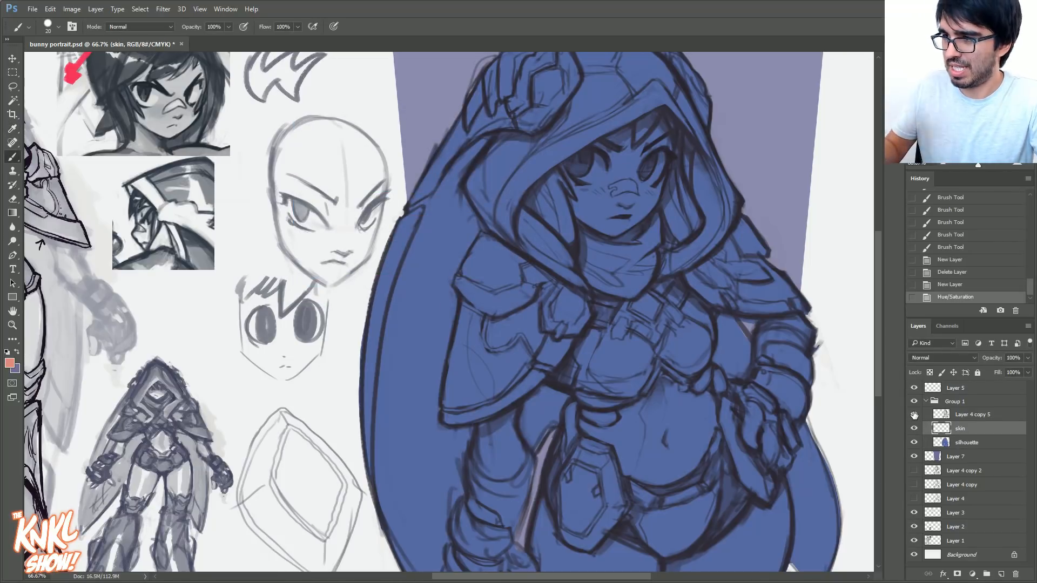
{"action": "key", "text": "bracketright"}
{"action": "key", "text": "bracketleft"}
{"action": "key", "text": "bracketleft"}
{"action": "mouse_move", "coordinate": [586, 210]}
{"action": "left_mouse_down"}
{"action": "mouse_move", "coordinate": [616, 232]}
{"action": "mouse_move", "coordinate": [612, 221]}
{"action": "mouse_move", "coordinate": [641, 200]}
{"action": "left_mouse_up"}
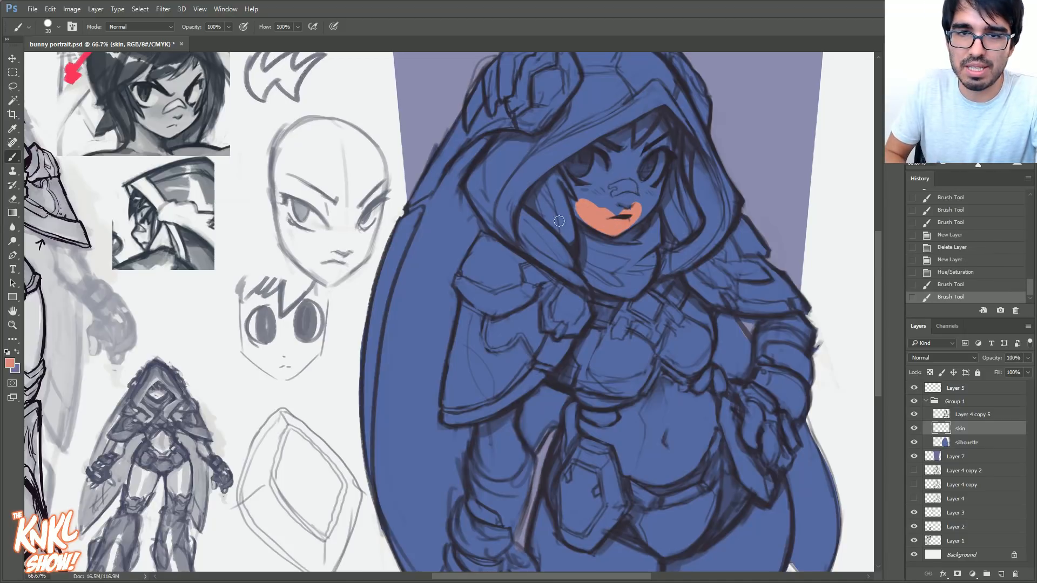
{"action": "left_click_drag", "start_coordinate": [581, 202], "coordinate": [576, 200]}
{"action": "mouse_move", "coordinate": [579, 199]}
{"action": "left_mouse_down"}
{"action": "mouse_move", "coordinate": [570, 173]}
{"action": "mouse_move", "coordinate": [595, 173]}
{"action": "mouse_move", "coordinate": [570, 165]}
{"action": "mouse_move", "coordinate": [593, 185]}
{"action": "mouse_move", "coordinate": [590, 171]}
{"action": "mouse_move", "coordinate": [607, 214]}
{"action": "mouse_move", "coordinate": [641, 196]}
{"action": "mouse_move", "coordinate": [613, 232]}
{"action": "mouse_move", "coordinate": [653, 184]}
{"action": "mouse_move", "coordinate": [662, 128]}
{"action": "mouse_move", "coordinate": [644, 156]}
{"action": "mouse_move", "coordinate": [613, 169]}
{"action": "mouse_move", "coordinate": [626, 135]}
{"action": "mouse_move", "coordinate": [646, 174]}
{"action": "left_mouse_up"}
- Fill the fingers and hand resting on the hip with the skin tone, using a small brush
{"action": "key", "text": "bracketright"}
{"action": "key", "text": "bracketright"}
{"action": "key", "text": "bracketright"}
{"action": "key", "text": "bracketleft"}
{"action": "key", "text": "bracketleft"}
{"action": "key", "text": "bracketleft"}
{"action": "key", "text": "bracketleft"}
{"action": "left_click_drag", "start_coordinate": [775, 344], "coordinate": [739, 288]}
{"action": "key", "text": "bracketright"}
{"action": "key", "text": "bracketleft"}
{"action": "mouse_move", "coordinate": [707, 385]}
{"action": "left_mouse_down"}
{"action": "mouse_move", "coordinate": [715, 354]}
{"action": "mouse_move", "coordinate": [715, 382]}
{"action": "mouse_move", "coordinate": [739, 398]}
{"action": "mouse_move", "coordinate": [735, 370]}
{"action": "mouse_move", "coordinate": [750, 404]}
{"action": "left_mouse_up"}
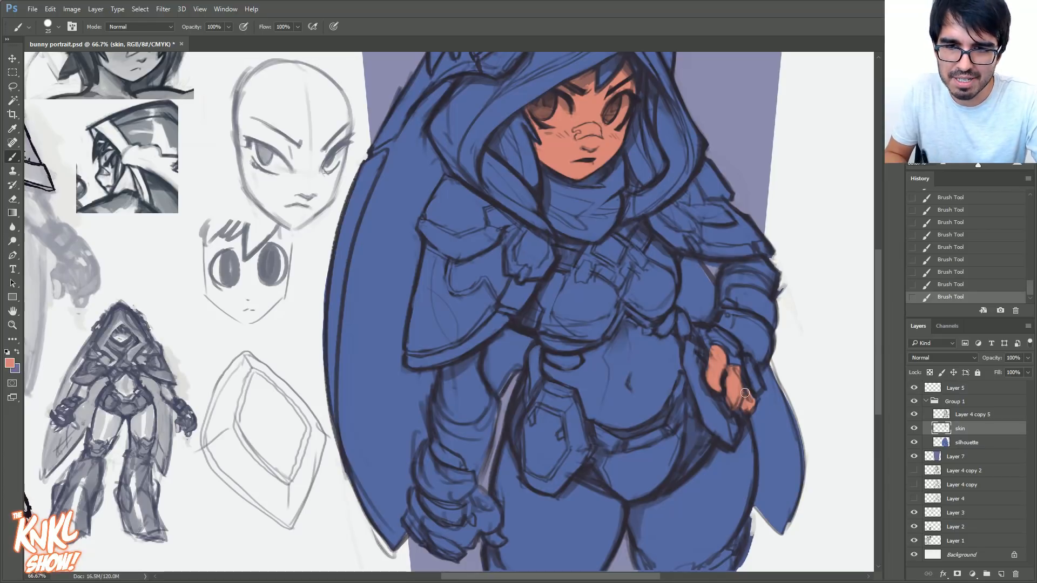
- Paint the exposed arm between the shoulder cape and the wrapped gauntlet with the skin tone
{"action": "key", "text": "bracketright"}
{"action": "mouse_move", "coordinate": [455, 406]}
{"action": "left_mouse_down"}
{"action": "mouse_move", "coordinate": [447, 401]}
{"action": "mouse_move", "coordinate": [473, 413]}
{"action": "mouse_move", "coordinate": [484, 391]}
{"action": "left_mouse_up"}
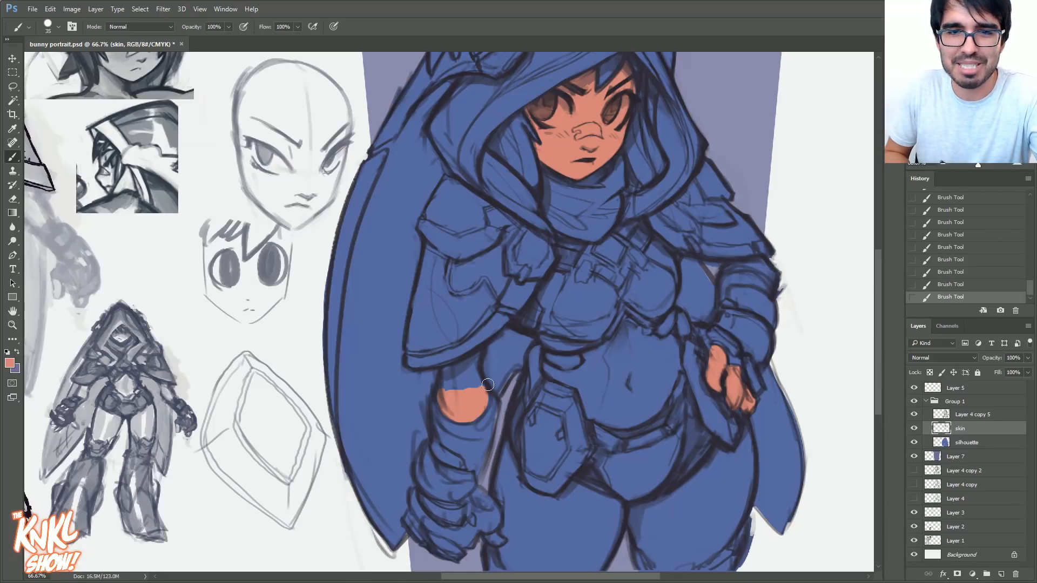
{"action": "key", "text": "bracketright"}
{"action": "mouse_move", "coordinate": [484, 386]}
{"action": "left_mouse_down"}
{"action": "mouse_move", "coordinate": [470, 385]}
{"action": "mouse_move", "coordinate": [478, 356]}
{"action": "mouse_move", "coordinate": [449, 373]}
{"action": "mouse_move", "coordinate": [460, 389]}
{"action": "left_mouse_up"}
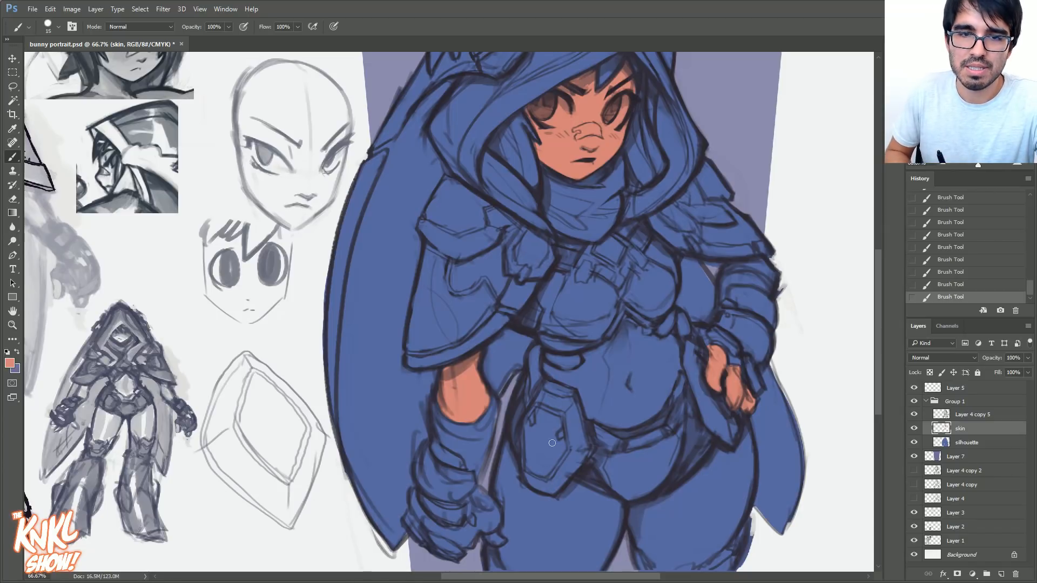
- Fill the thigh below the hip pouch with the skin tone
{"action": "key", "text": "bracketright"}
{"action": "mouse_move", "coordinate": [510, 455]}
{"action": "left_mouse_down"}
{"action": "mouse_move", "coordinate": [508, 532]}
{"action": "mouse_move", "coordinate": [491, 538]}
{"action": "mouse_move", "coordinate": [519, 565]}
{"action": "mouse_move", "coordinate": [527, 494]}
{"action": "mouse_move", "coordinate": [554, 511]}
{"action": "mouse_move", "coordinate": [565, 493]}
{"action": "mouse_move", "coordinate": [580, 495]}
{"action": "mouse_move", "coordinate": [616, 521]}
{"action": "mouse_move", "coordinate": [594, 564]}
{"action": "mouse_move", "coordinate": [540, 576]}
{"action": "mouse_move", "coordinate": [539, 545]}
{"action": "left_mouse_up"}
{"action": "key", "text": "bracketleft"}
{"action": "key", "text": "bracketright"}
{"action": "key", "text": "bracketleft"}
- Fill the other thigh, below the hand on the hip, with skin tone, enlarging the brush for the interior
{"action": "mouse_move", "coordinate": [668, 525]}
{"action": "left_mouse_down"}
{"action": "mouse_move", "coordinate": [643, 540]}
{"action": "mouse_move", "coordinate": [662, 567]}
{"action": "mouse_move", "coordinate": [638, 510]}
{"action": "mouse_move", "coordinate": [692, 500]}
{"action": "mouse_move", "coordinate": [683, 493]}
{"action": "mouse_move", "coordinate": [704, 484]}
{"action": "mouse_move", "coordinate": [664, 552]}
{"action": "mouse_move", "coordinate": [673, 537]}
{"action": "mouse_move", "coordinate": [696, 555]}
{"action": "mouse_move", "coordinate": [741, 511]}
{"action": "mouse_move", "coordinate": [721, 540]}
{"action": "left_mouse_up"}
{"action": "key", "text": "bracketright"}
{"action": "key", "text": "bracketleft"}
{"action": "key", "text": "bracketright"}
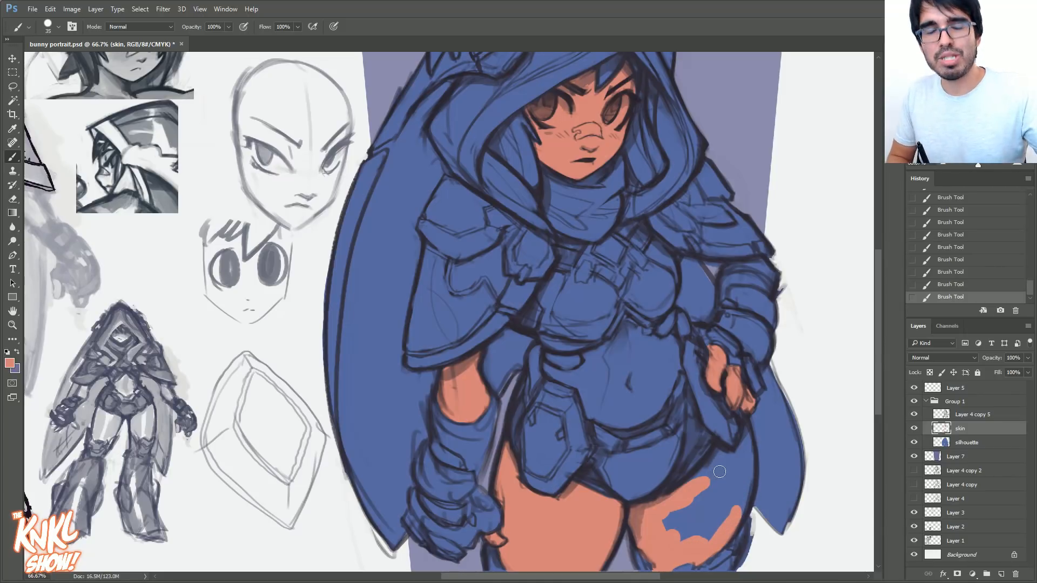
{"action": "key", "text": "bracketright"}
{"action": "key", "text": "bracketright"}
{"action": "key", "text": "bracketright"}
{"action": "key", "text": "bracketright"}
{"action": "mouse_move", "coordinate": [707, 508]}
{"action": "left_mouse_down"}
{"action": "mouse_move", "coordinate": [658, 528]}
{"action": "mouse_move", "coordinate": [724, 493]}
{"action": "mouse_move", "coordinate": [748, 456]}
{"action": "mouse_move", "coordinate": [746, 465]}
{"action": "mouse_move", "coordinate": [745, 437]}
{"action": "mouse_move", "coordinate": [748, 462]}
{"action": "mouse_move", "coordinate": [743, 444]}
{"action": "mouse_move", "coordinate": [719, 475]}
{"action": "left_mouse_up"}
{"action": "key", "text": "bracketleft"}
{"action": "key", "text": "bracketleft"}
{"action": "key", "text": "bracketleft"}
{"action": "key", "text": "bracketleft"}
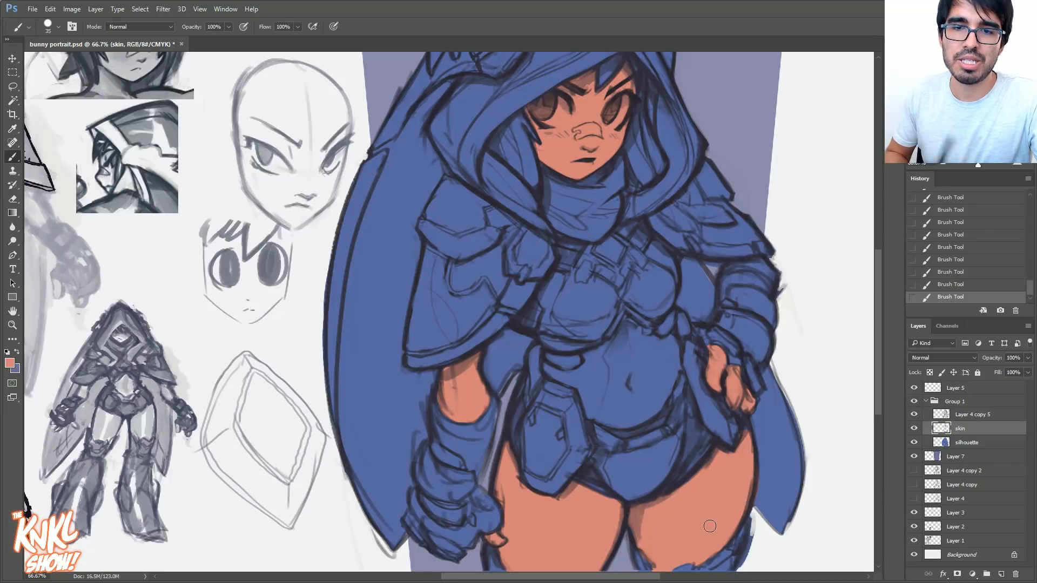
- Erase the skin colour spilling past the outer edge of the thigh below the hip hand and retouch its top
{"action": "key", "text": "e"}
{"action": "left_click_drag", "start_coordinate": [751, 516], "coordinate": [759, 497]}
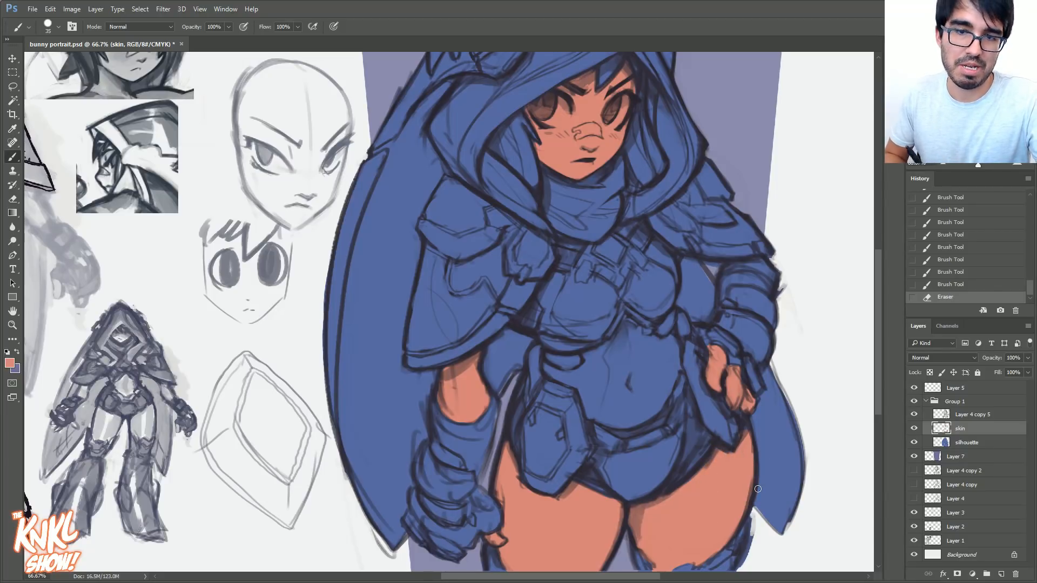
{"action": "left_click_drag", "start_coordinate": [748, 435], "coordinate": [747, 428]}
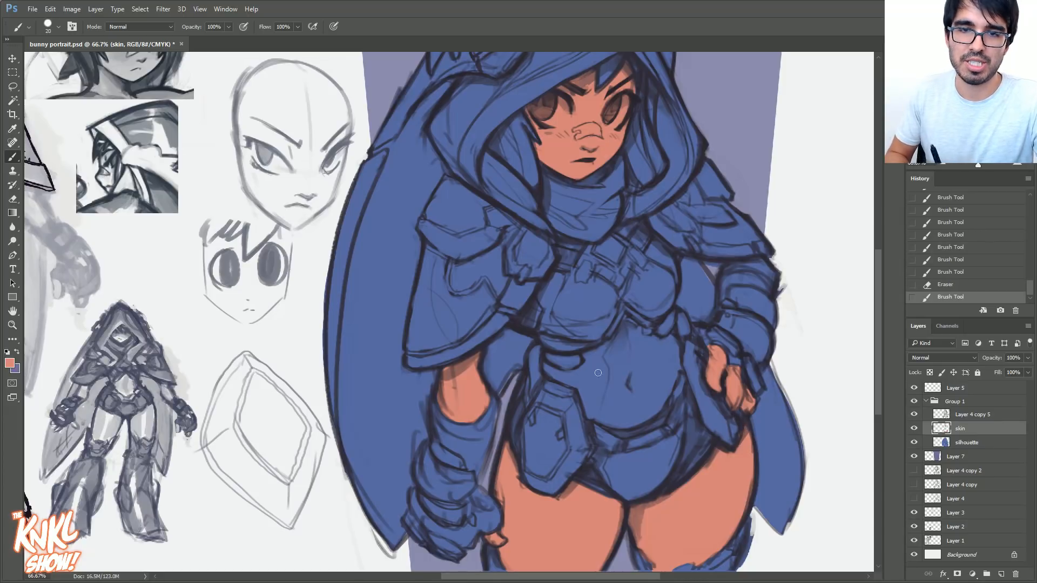
- Paint the bare midriff with the skin tone and erase the overspill near the hip cloth
{"action": "key", "text": "bracketright"}
{"action": "mouse_move", "coordinate": [565, 379]}
{"action": "left_mouse_down"}
{"action": "mouse_move", "coordinate": [593, 369]}
{"action": "mouse_move", "coordinate": [591, 413]}
{"action": "mouse_move", "coordinate": [615, 413]}
{"action": "mouse_move", "coordinate": [619, 423]}
{"action": "mouse_move", "coordinate": [612, 421]}
{"action": "mouse_move", "coordinate": [661, 401]}
{"action": "mouse_move", "coordinate": [675, 349]}
{"action": "mouse_move", "coordinate": [670, 340]}
{"action": "mouse_move", "coordinate": [668, 353]}
{"action": "mouse_move", "coordinate": [660, 342]}
{"action": "mouse_move", "coordinate": [647, 350]}
{"action": "mouse_move", "coordinate": [653, 342]}
{"action": "mouse_move", "coordinate": [626, 321]}
{"action": "mouse_move", "coordinate": [612, 353]}
{"action": "mouse_move", "coordinate": [582, 370]}
{"action": "mouse_move", "coordinate": [609, 367]}
{"action": "mouse_move", "coordinate": [605, 387]}
{"action": "mouse_move", "coordinate": [624, 384]}
{"action": "mouse_move", "coordinate": [659, 353]}
{"action": "mouse_move", "coordinate": [654, 368]}
{"action": "mouse_move", "coordinate": [611, 357]}
{"action": "left_mouse_up"}
{"action": "key", "text": "bracketright"}
{"action": "key", "text": "bracketright"}
{"action": "key", "text": "bracketleft"}
{"action": "key", "text": "bracketleft"}
{"action": "key", "text": "bracketleft"}
{"action": "key", "text": "bracketright"}
{"action": "key", "text": "bracketright"}
{"action": "key", "text": "bracketright"}
{"action": "key", "text": "bracketright"}
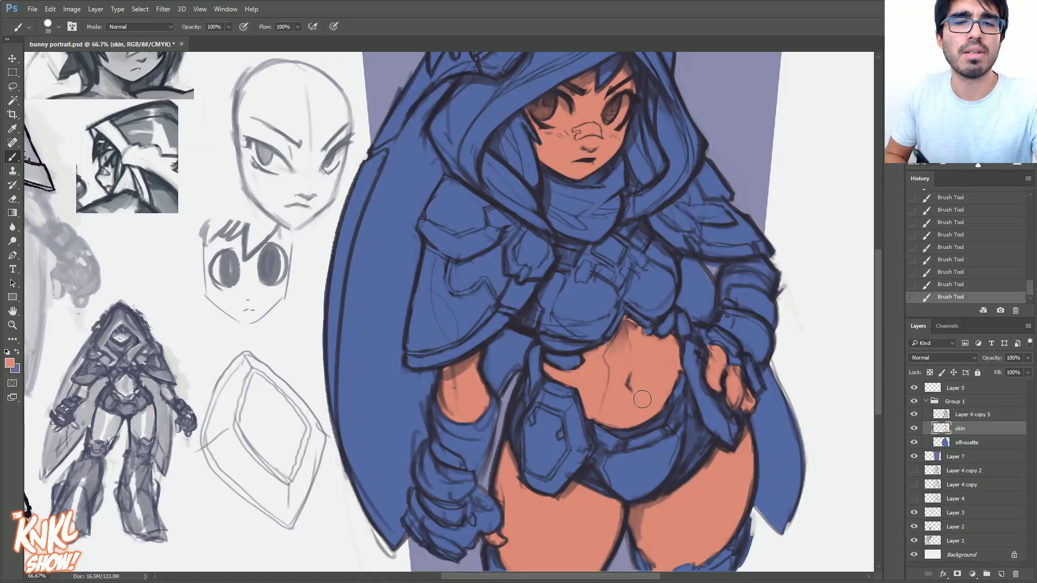
{"action": "left_click_drag", "start_coordinate": [678, 389], "coordinate": [692, 395]}
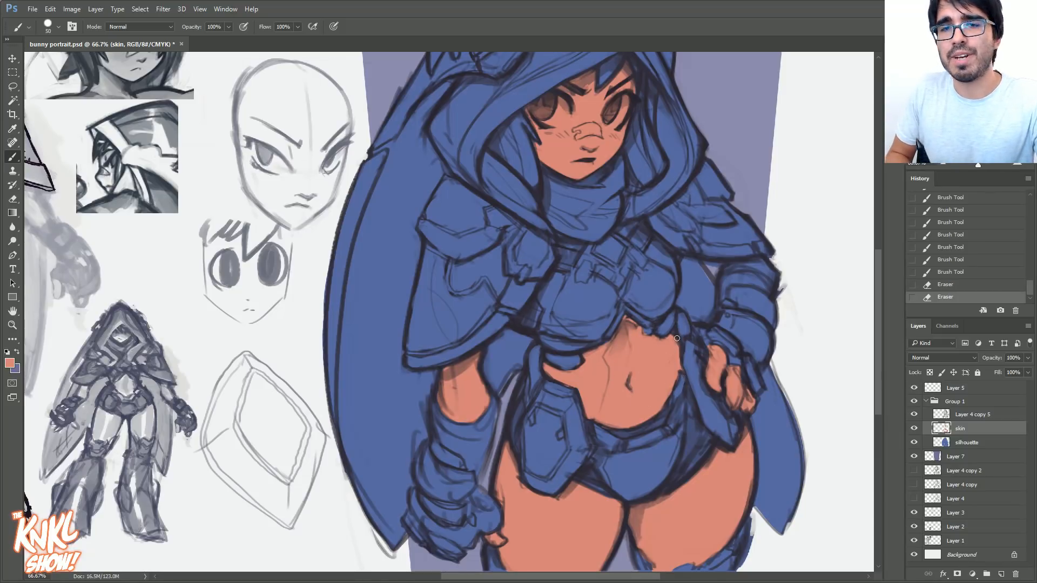
- Add a new layer with the default name directly above the silhouette layer
{"action": "scroll", "coordinate": [561, 314], "scroll_direction": "up", "scroll_amount": 3}
{"action": "scroll", "coordinate": [562, 313], "scroll_direction": "down", "scroll_amount": 2}
{"action": "scroll", "coordinate": [562, 314], "scroll_direction": "left", "scroll_amount": 1}
{"action": "scroll", "coordinate": [562, 313], "scroll_direction": "right", "scroll_amount": 1}
{"action": "scroll", "coordinate": [562, 313], "scroll_direction": "up", "scroll_amount": 1}
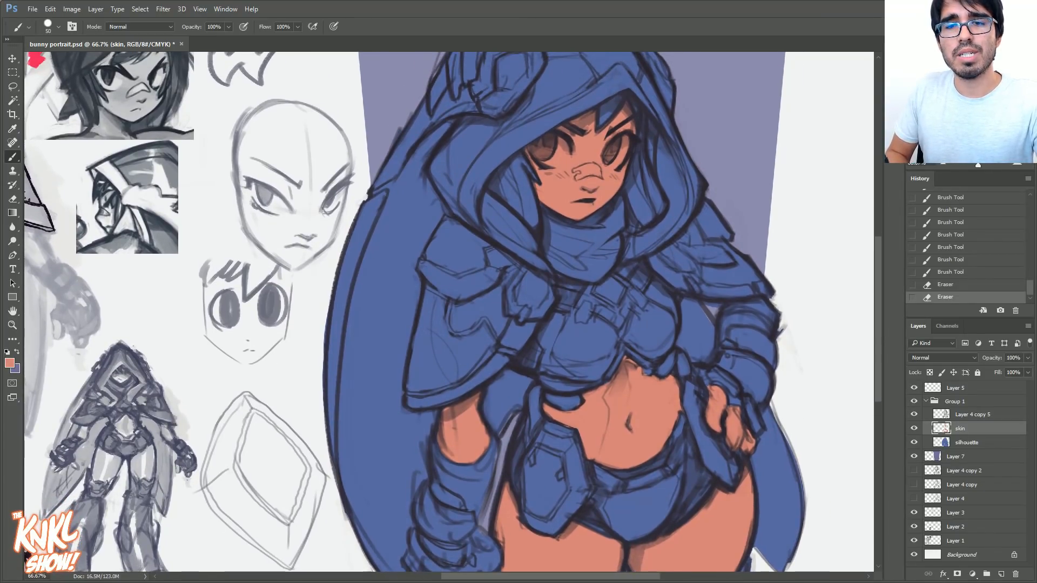
{"action": "left_click", "coordinate": [962, 444]}
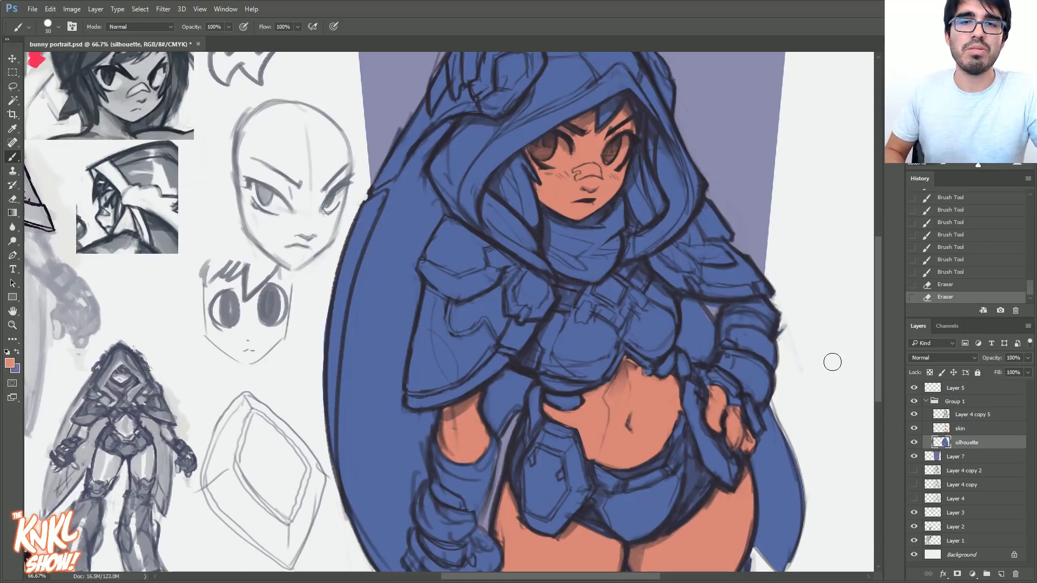
{"action": "key", "text": "ctrl+shift+n"}
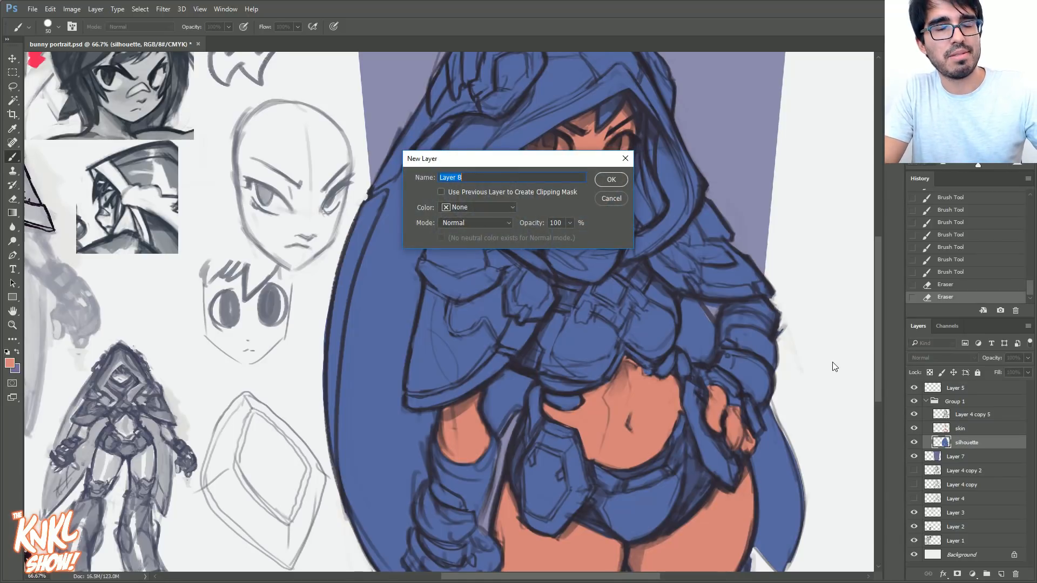
{"action": "key", "text": "Return"}
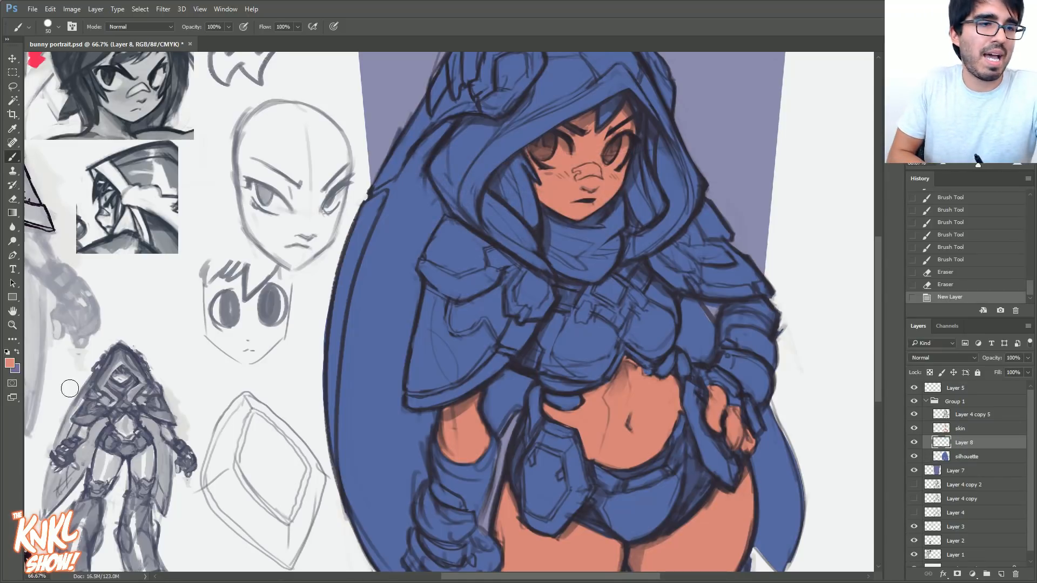
- Set the foreground colour to pale lavender, #ebdaf5
{"action": "left_click", "coordinate": [10, 363]}
{"action": "left_click_drag", "start_coordinate": [537, 239], "coordinate": [532, 160]}
{"action": "left_click", "coordinate": [471, 160]}
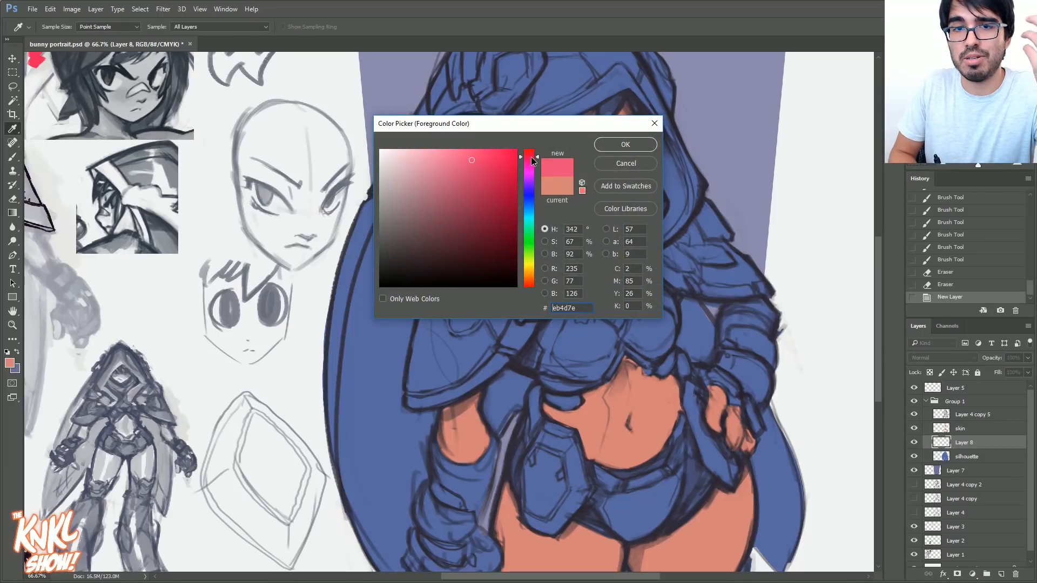
{"action": "left_click", "coordinate": [460, 165]}
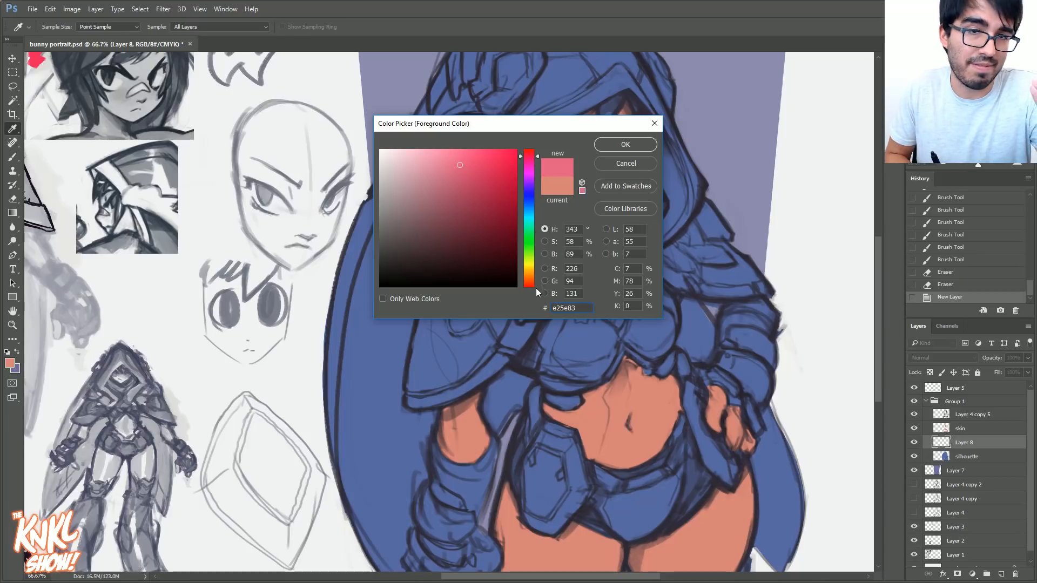
{"action": "left_click", "coordinate": [533, 275]}
{"action": "left_click", "coordinate": [409, 158]}
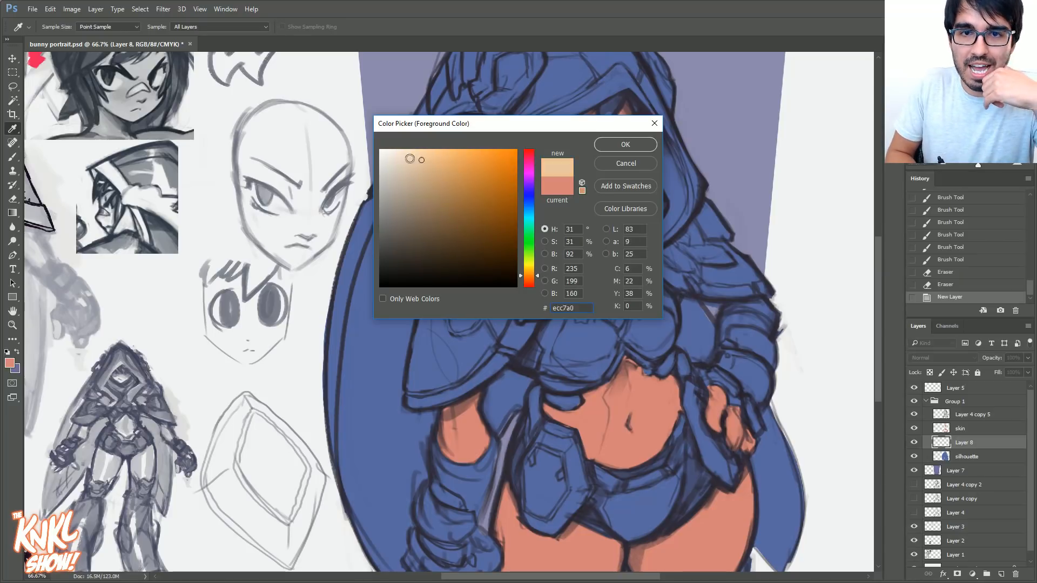
{"action": "left_click", "coordinate": [532, 169]}
{"action": "left_click", "coordinate": [394, 154]}
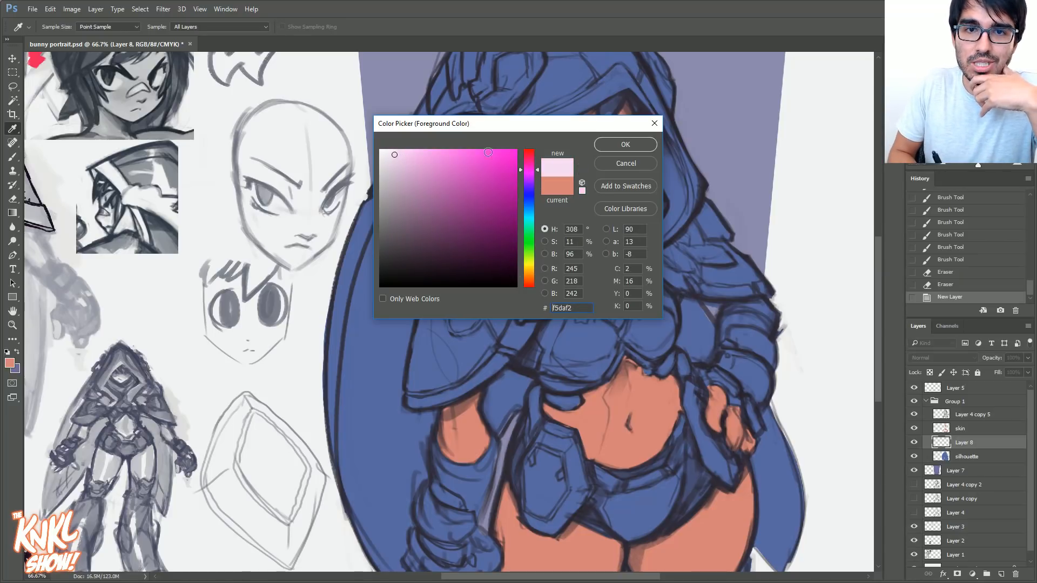
{"action": "left_click", "coordinate": [530, 183]}
{"action": "left_click", "coordinate": [625, 144]}
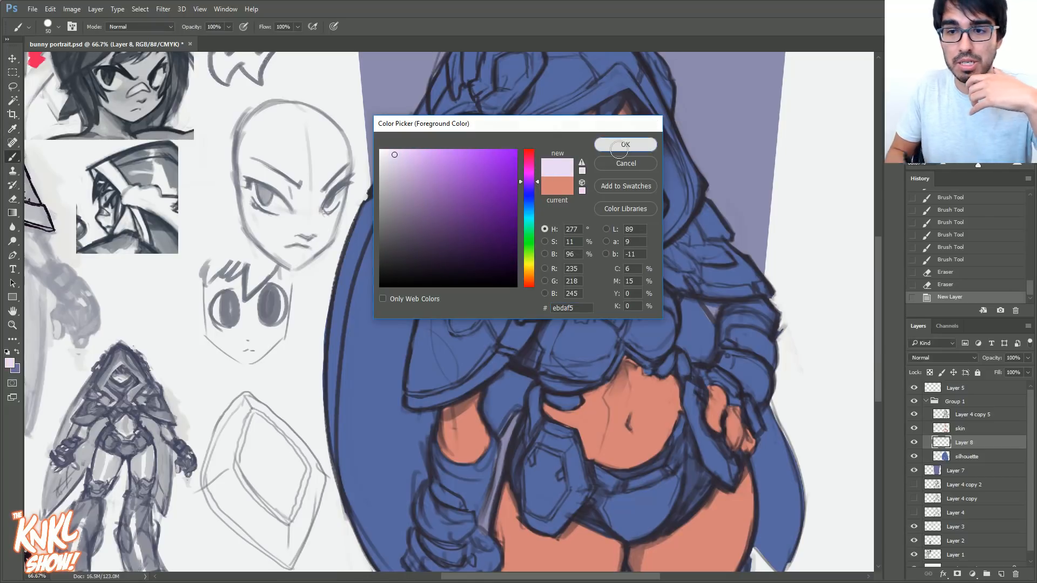
- Move the new layer above the skin layer and rename it "eye"
{"action": "left_click_drag", "start_coordinate": [965, 439], "coordinate": [961, 427]}
{"action": "double_click", "coordinate": [962, 428]}
{"action": "type", "text": "eye"}
{"action": "key", "text": "Return"}
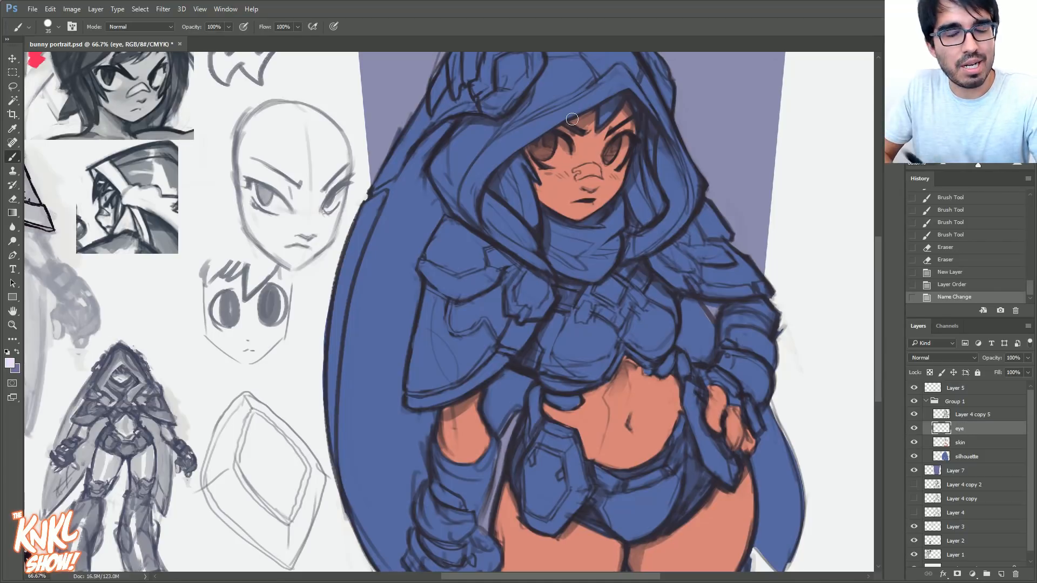
- Paint the white of the eye nearest the bangs on the face's left side with pale lavender, reducing the brush size
{"action": "mouse_move", "coordinate": [541, 153]}
{"action": "left_mouse_down"}
{"action": "mouse_move", "coordinate": [560, 152]}
{"action": "mouse_move", "coordinate": [556, 162]}
{"action": "left_mouse_up"}
{"action": "left_click_drag", "start_coordinate": [557, 161], "coordinate": [562, 145]}
{"action": "left_click", "coordinate": [547, 150]}
{"action": "key", "text": "bracketleft"}
{"action": "left_click", "coordinate": [536, 146]}
{"action": "key", "text": "bracketleft"}
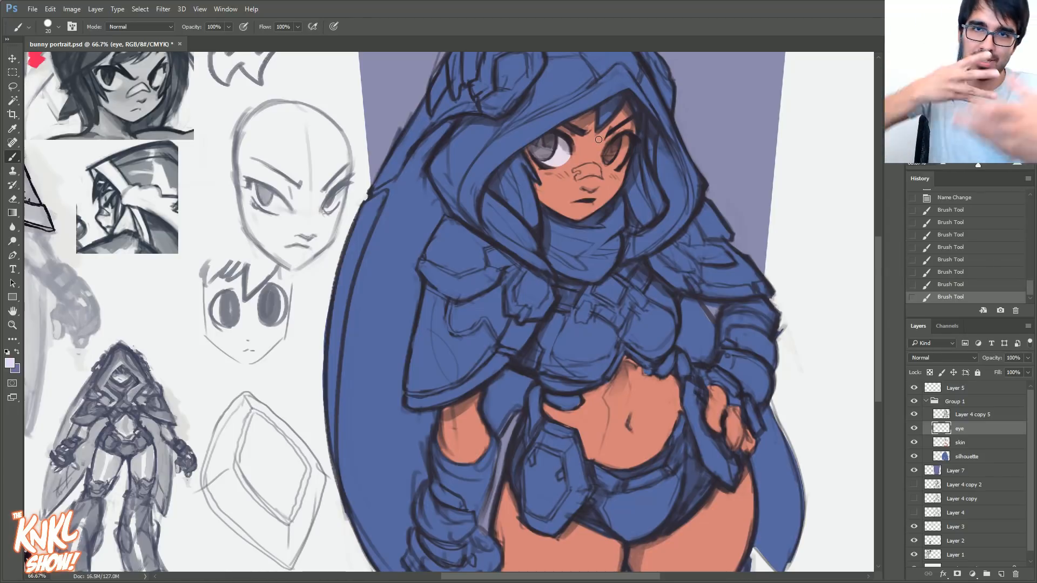
- Paint the white of the eye on the face's right side with the pale lavender, adjusting the brush size
{"action": "key", "text": "bracketleft"}
{"action": "left_click", "coordinate": [608, 163]}
{"action": "key", "text": "bracketright"}
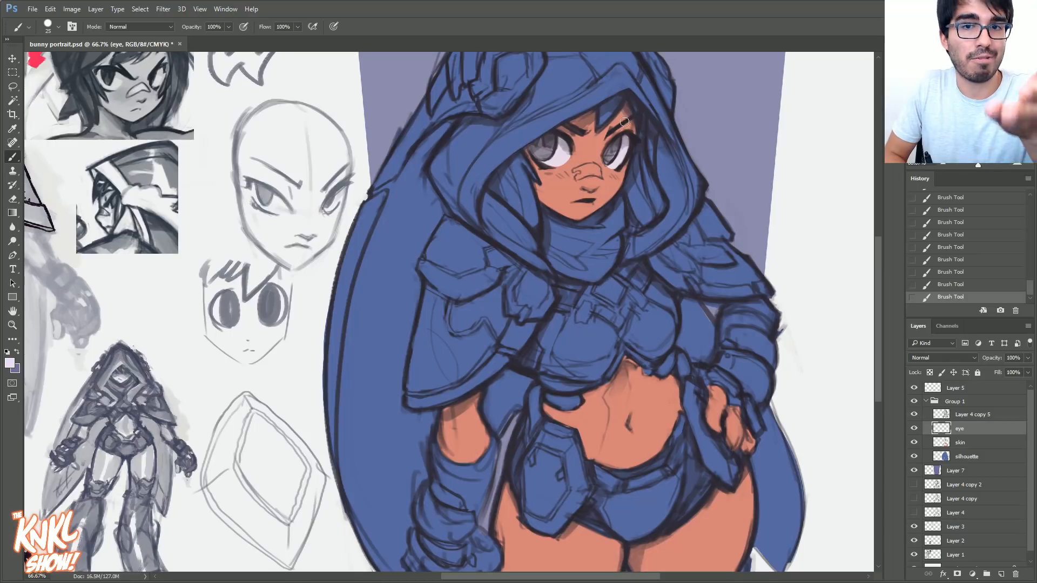
- Set the foreground colour to a darker lavender, #dac5e7, and lock the transparent pixels of the "eye" layer
{"action": "left_click", "coordinate": [9, 363]}
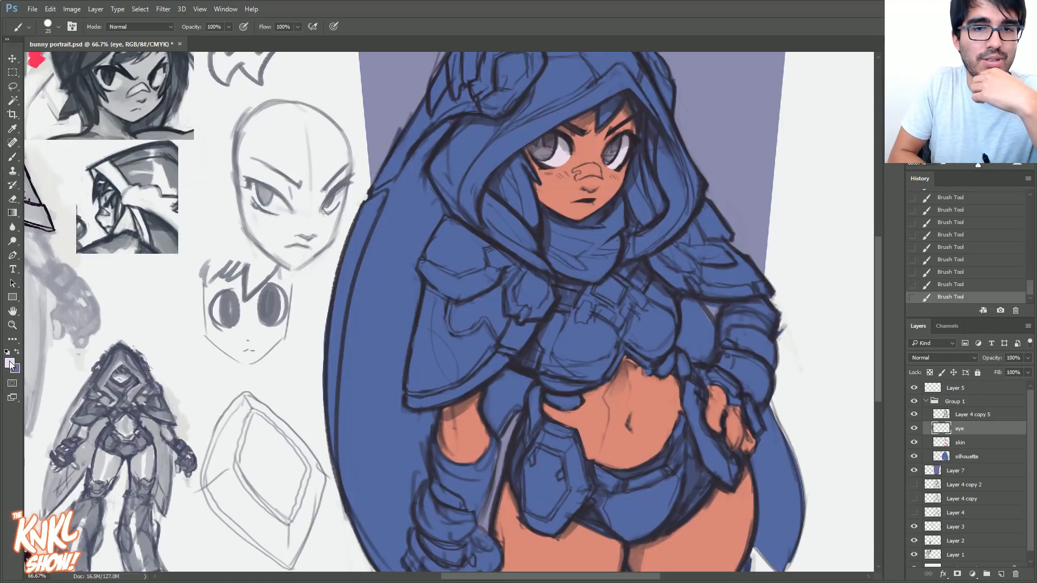
{"action": "left_click", "coordinate": [616, 144]}
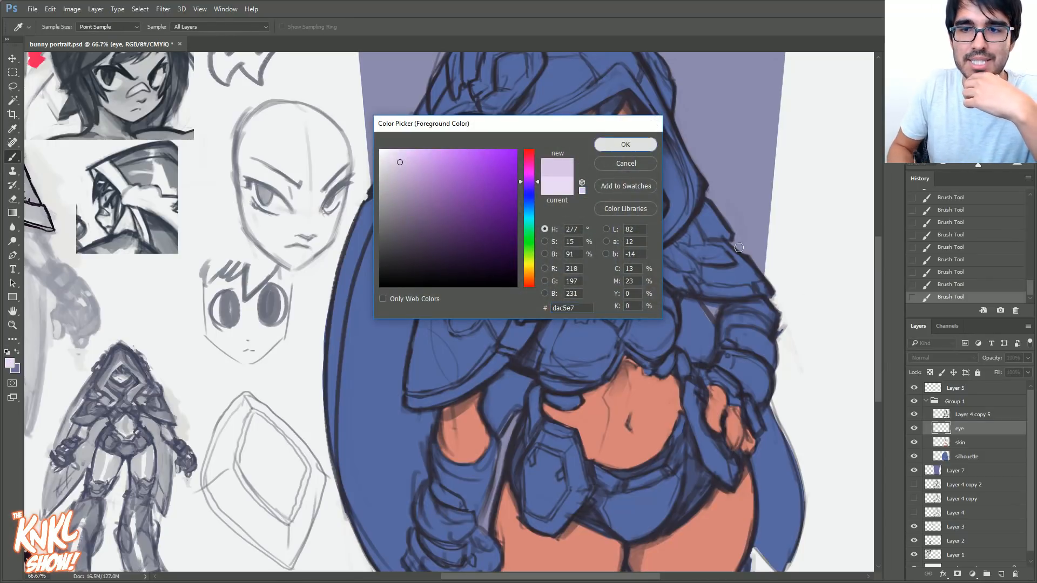
{"action": "left_click", "coordinate": [930, 372]}
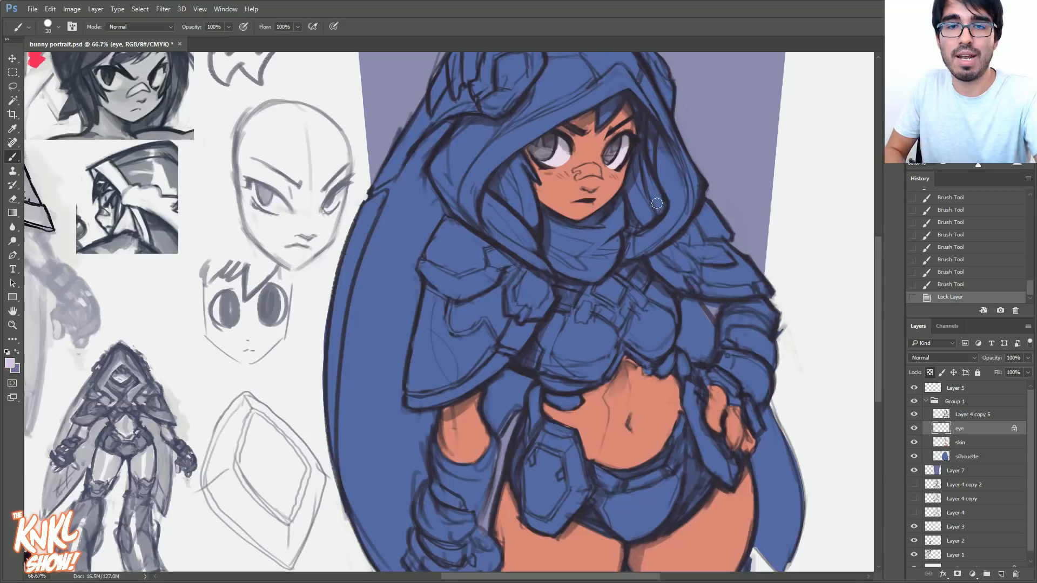
- Shade the whites of both eyes with the darker lavender at brush size 60, and unlock the layer's transparent pixels
{"action": "key", "text": "bracketright"}
{"action": "key", "text": "bracketright"}
{"action": "key", "text": "bracketright"}
{"action": "key", "text": "bracketright"}
{"action": "key", "text": "bracketright"}
{"action": "key", "text": "bracketright"}
{"action": "mouse_move", "coordinate": [550, 143]}
{"action": "left_mouse_down"}
{"action": "mouse_move", "coordinate": [559, 156]}
{"action": "mouse_move", "coordinate": [551, 161]}
{"action": "left_mouse_up"}
{"action": "left_click_drag", "start_coordinate": [613, 154], "coordinate": [638, 159]}
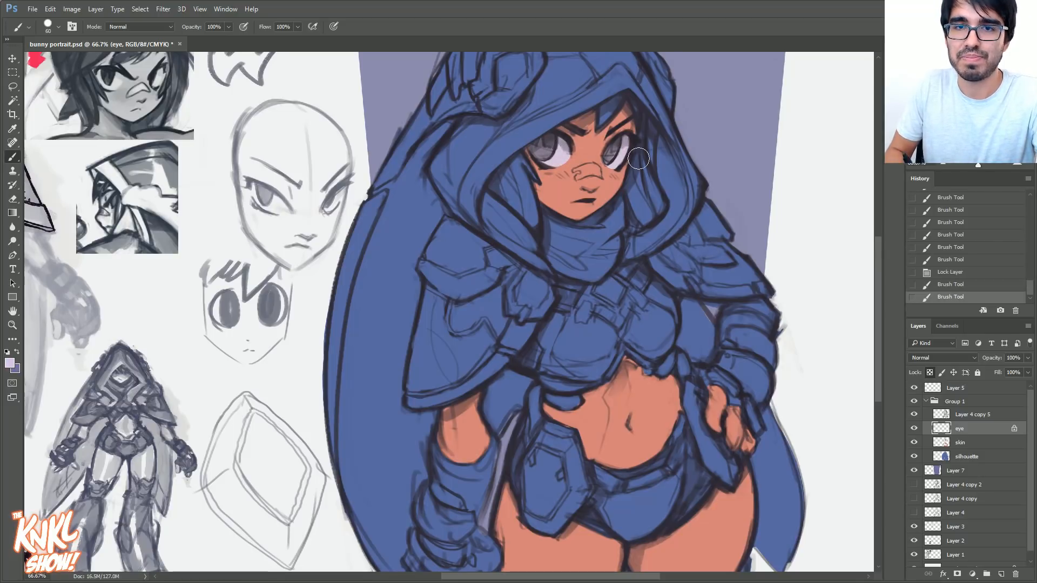
{"action": "left_click", "coordinate": [930, 372]}
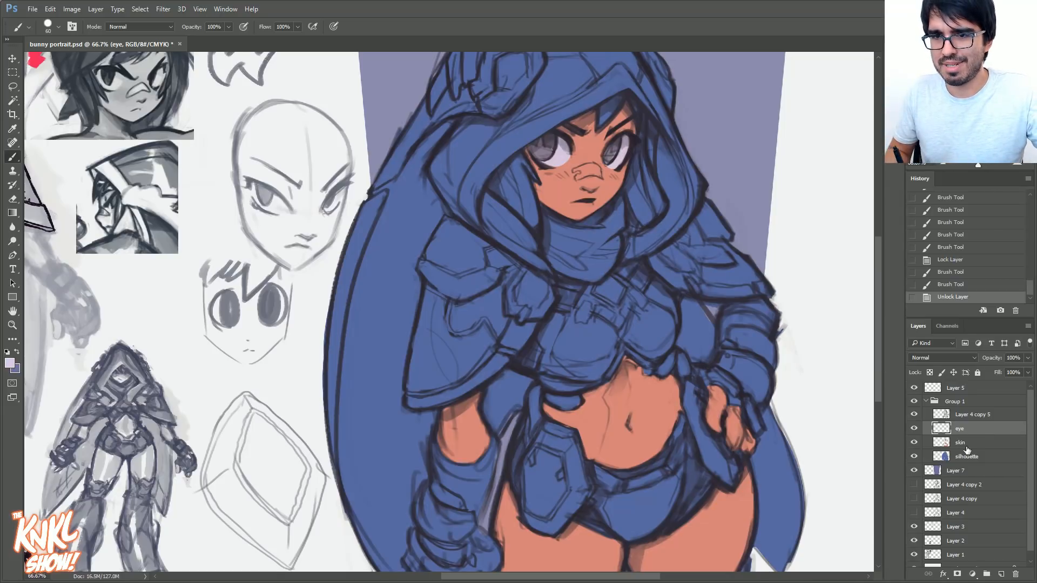
- Adjust the silhouette layer's blue with Hue/Saturation, setting Hue to +5 and Saturation to +7
{"action": "left_click", "coordinate": [951, 461]}
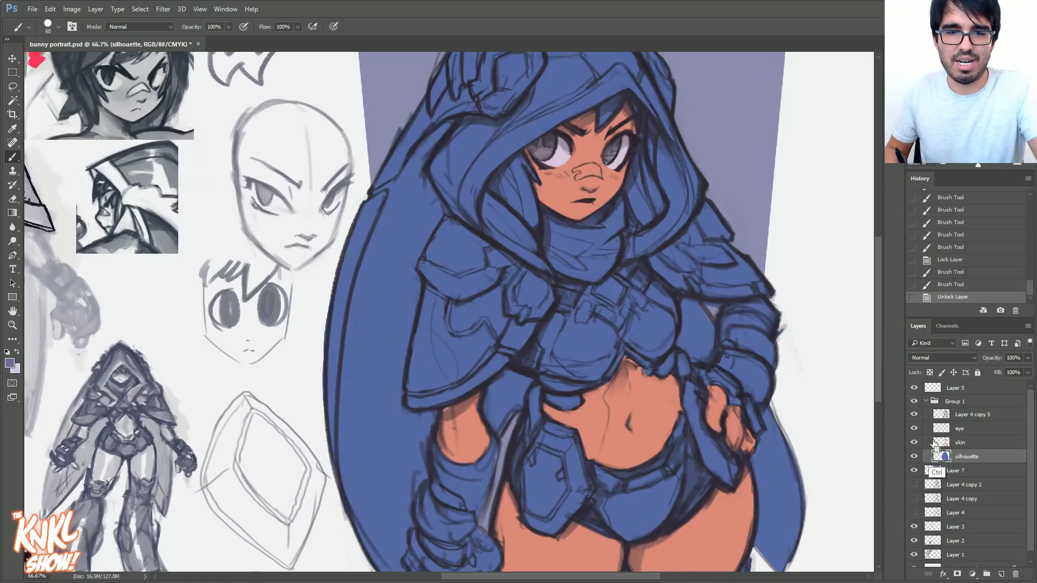
{"action": "key", "text": "ctrl+u"}
{"action": "left_click_drag", "start_coordinate": [431, 123], "coordinate": [360, 190]}
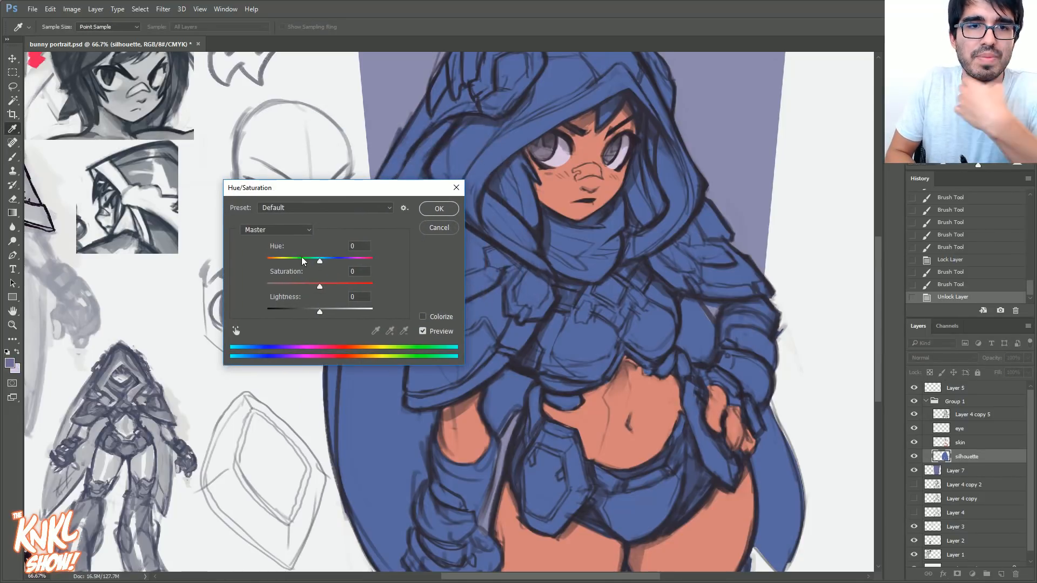
{"action": "mouse_move", "coordinate": [319, 259]}
{"action": "left_mouse_down"}
{"action": "mouse_move", "coordinate": [340, 260]}
{"action": "mouse_move", "coordinate": [325, 258]}
{"action": "left_mouse_up"}
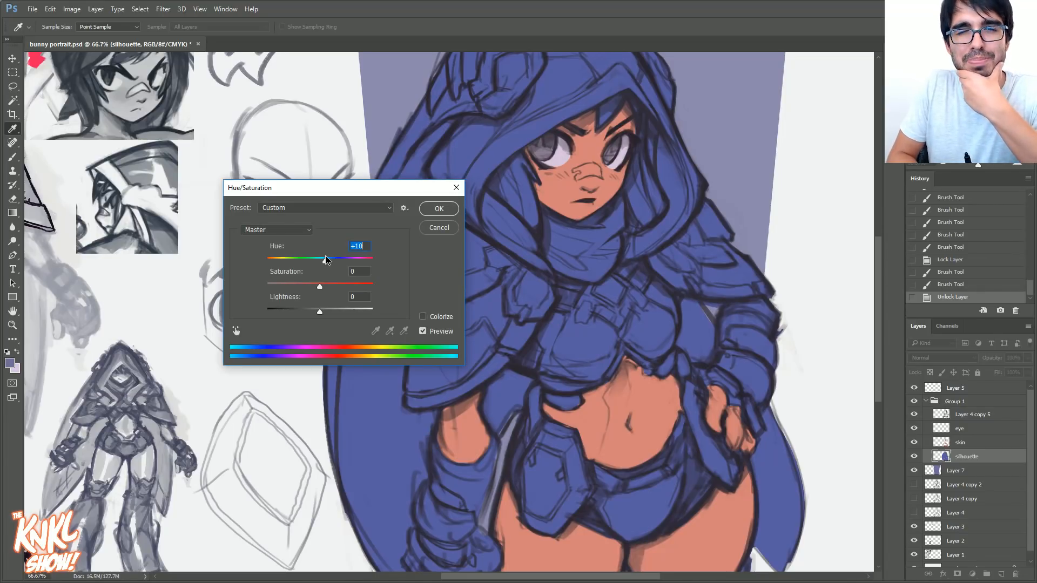
{"action": "mouse_move", "coordinate": [325, 258]}
{"action": "left_mouse_down"}
{"action": "mouse_move", "coordinate": [263, 260]}
{"action": "mouse_move", "coordinate": [370, 261]}
{"action": "mouse_move", "coordinate": [323, 262]}
{"action": "left_mouse_up"}
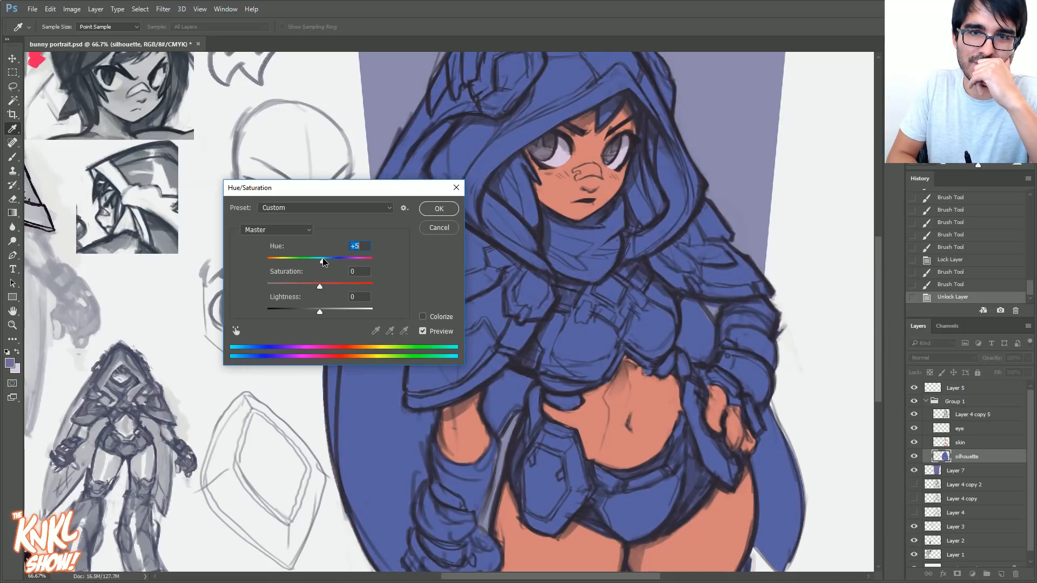
{"action": "left_click_drag", "start_coordinate": [322, 287], "coordinate": [326, 286]}
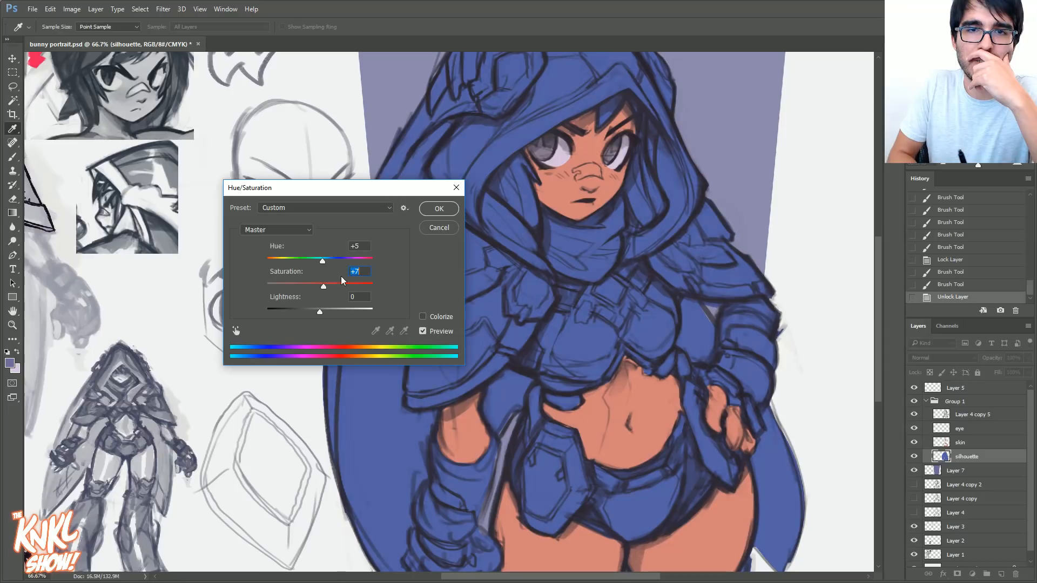
{"action": "left_click", "coordinate": [439, 209]}
- Add a layer above the silhouette layer named "accent" and set the foreground colour to reddish brown, #a05d50
{"action": "key", "text": "ctrl+shift+n"}
{"action": "key", "text": "Return"}
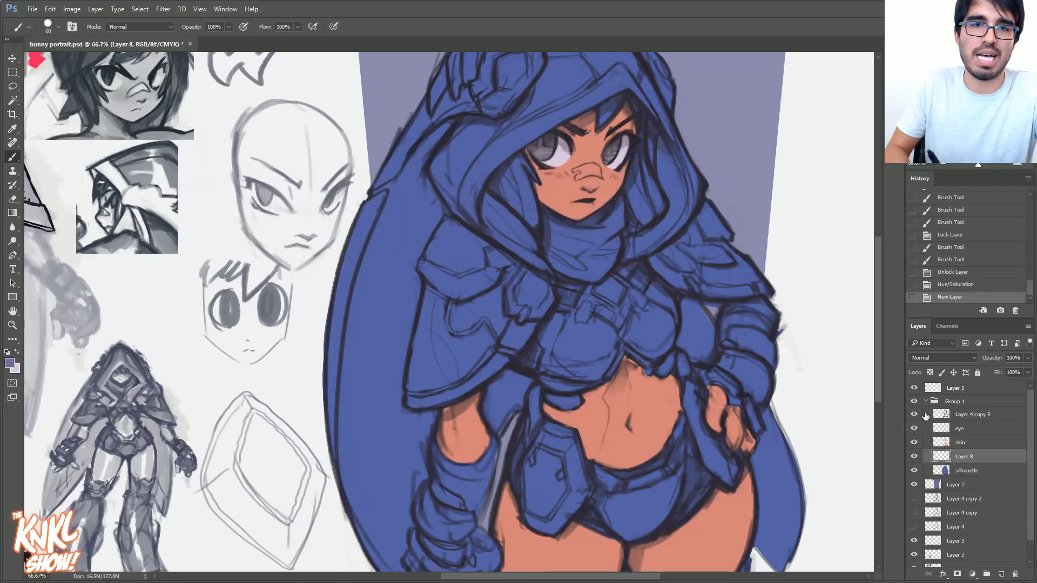
{"action": "left_click", "coordinate": [10, 363]}
{"action": "left_click_drag", "start_coordinate": [530, 183], "coordinate": [530, 283]}
{"action": "mouse_move", "coordinate": [440, 196]}
{"action": "left_mouse_down"}
{"action": "mouse_move", "coordinate": [456, 208]}
{"action": "mouse_move", "coordinate": [448, 200]}
{"action": "left_mouse_up"}
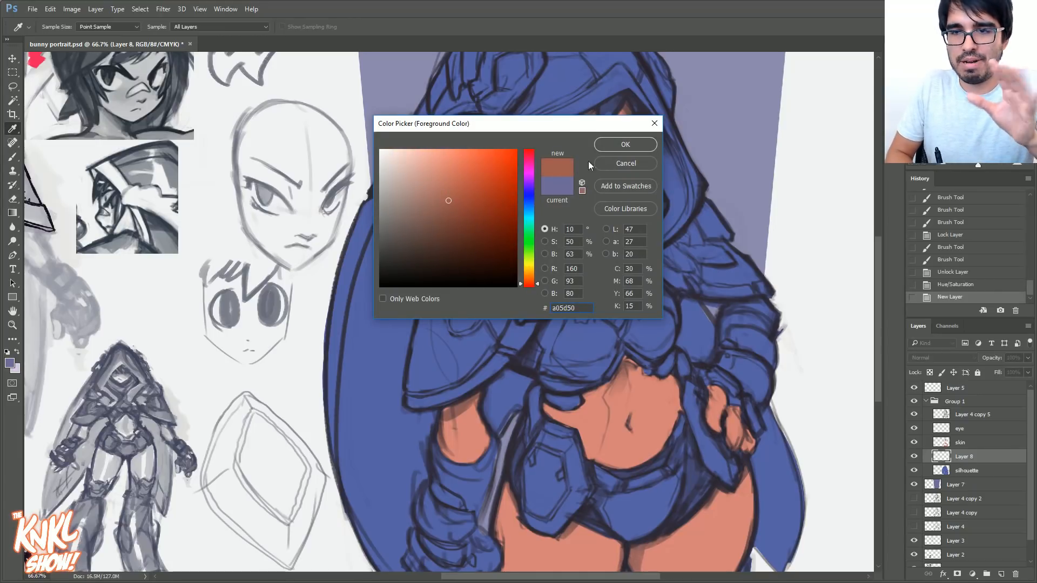
{"action": "left_click", "coordinate": [625, 145]}
{"action": "double_click", "coordinate": [964, 456]}
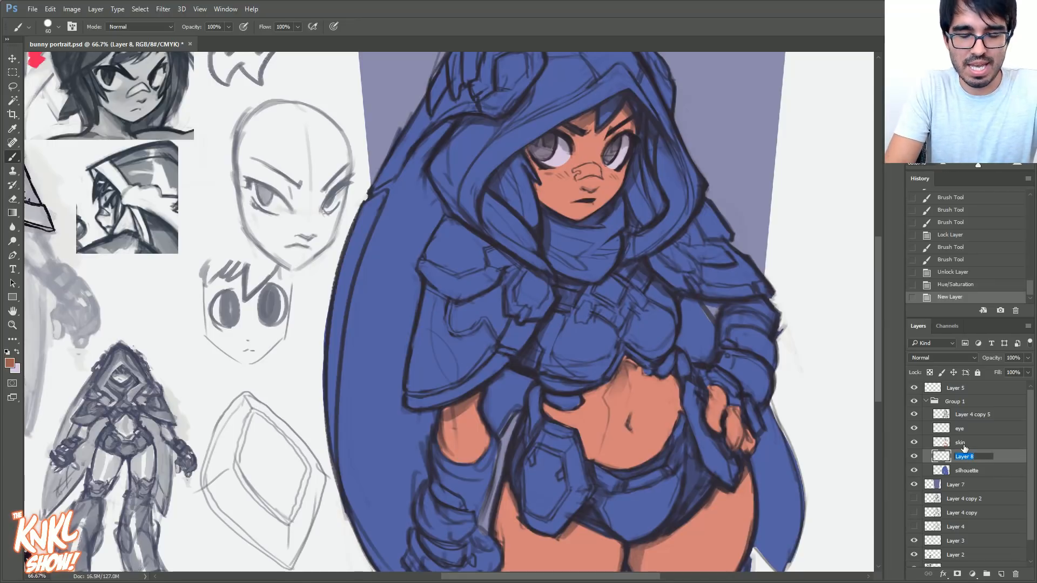
{"action": "type", "text": "accent"}
{"action": "key", "text": "Return"}
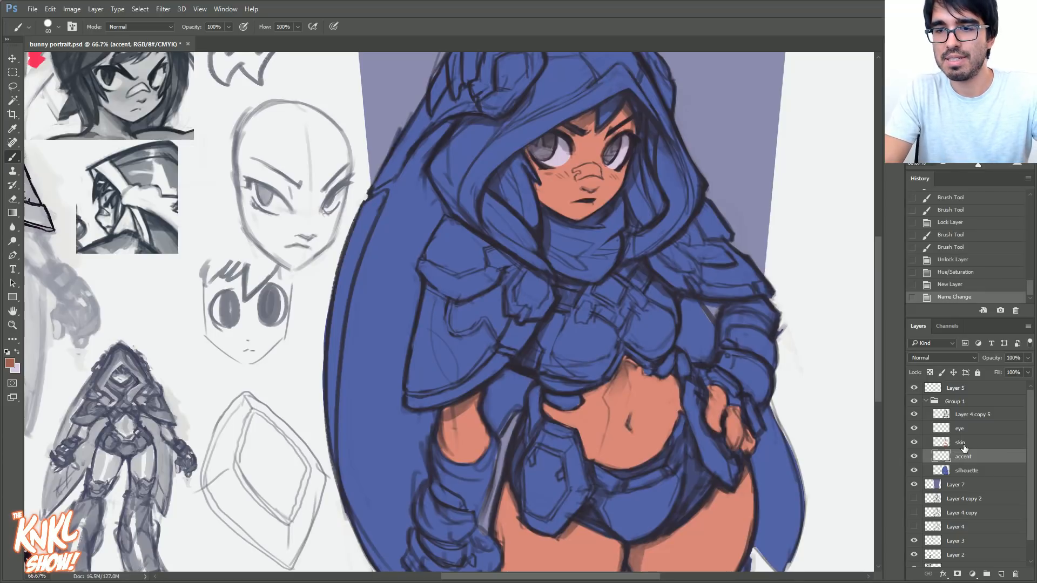
- Try the reddish brown as a small daub on the scarf with a reduced brush of size 45
{"action": "key", "text": "bracketleft"}
{"action": "key", "text": "bracketleft"}
{"action": "mouse_move", "coordinate": [568, 244]}
{"action": "left_mouse_down"}
{"action": "mouse_move", "coordinate": [559, 254]}
{"action": "mouse_move", "coordinate": [580, 260]}
{"action": "mouse_move", "coordinate": [565, 246]}
{"action": "left_mouse_up"}
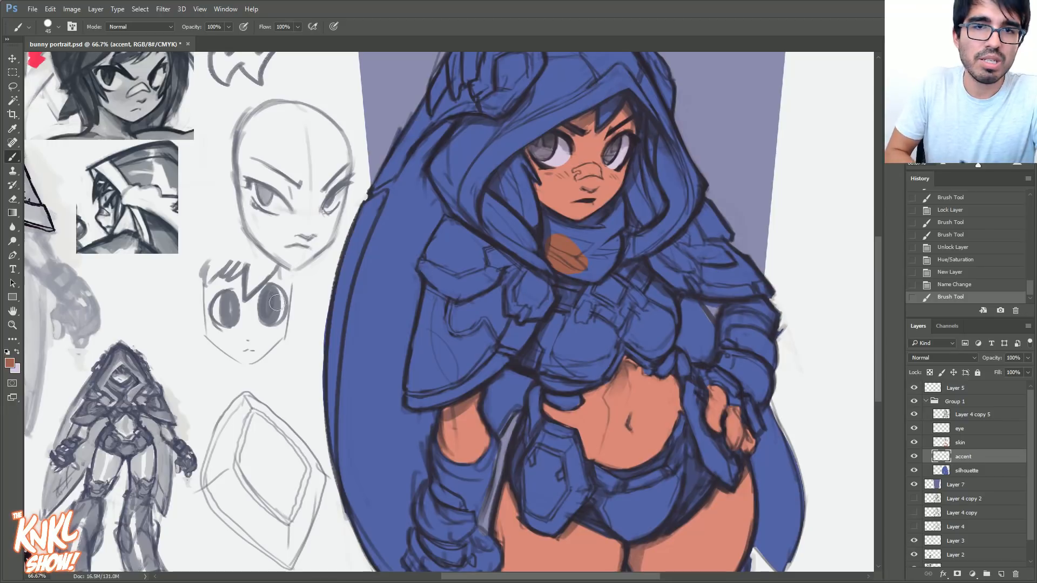
- Set the foreground colour to red, #c64747
{"action": "left_click", "coordinate": [13, 366]}
{"action": "left_click_drag", "start_coordinate": [468, 186], "coordinate": [473, 186]}
{"action": "left_click_drag", "start_coordinate": [520, 275], "coordinate": [528, 288]}
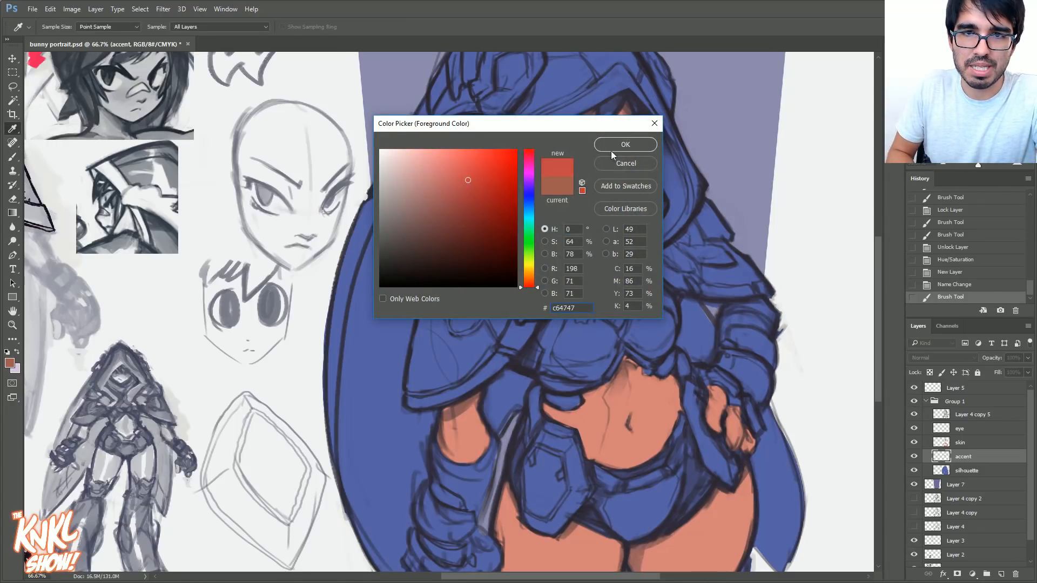
{"action": "left_click", "coordinate": [626, 144]}
- Fill the whole scarf with red on the accent layer, varying the brush size for its folds and edges
{"action": "mouse_move", "coordinate": [570, 243]}
{"action": "left_mouse_down"}
{"action": "mouse_move", "coordinate": [595, 259]}
{"action": "mouse_move", "coordinate": [574, 266]}
{"action": "left_mouse_up"}
{"action": "key", "text": "bracketleft"}
{"action": "key", "text": "bracketleft"}
{"action": "key", "text": "bracketleft"}
{"action": "key", "text": "bracketleft"}
{"action": "key", "text": "bracketleft"}
{"action": "key", "text": "bracketleft"}
{"action": "mouse_move", "coordinate": [550, 230]}
{"action": "left_mouse_down"}
{"action": "mouse_move", "coordinate": [594, 244]}
{"action": "mouse_move", "coordinate": [576, 232]}
{"action": "mouse_move", "coordinate": [604, 217]}
{"action": "mouse_move", "coordinate": [613, 238]}
{"action": "left_mouse_up"}
{"action": "key", "text": "bracketright"}
{"action": "key", "text": "bracketright"}
{"action": "key", "text": "bracketright"}
{"action": "key", "text": "bracketleft"}
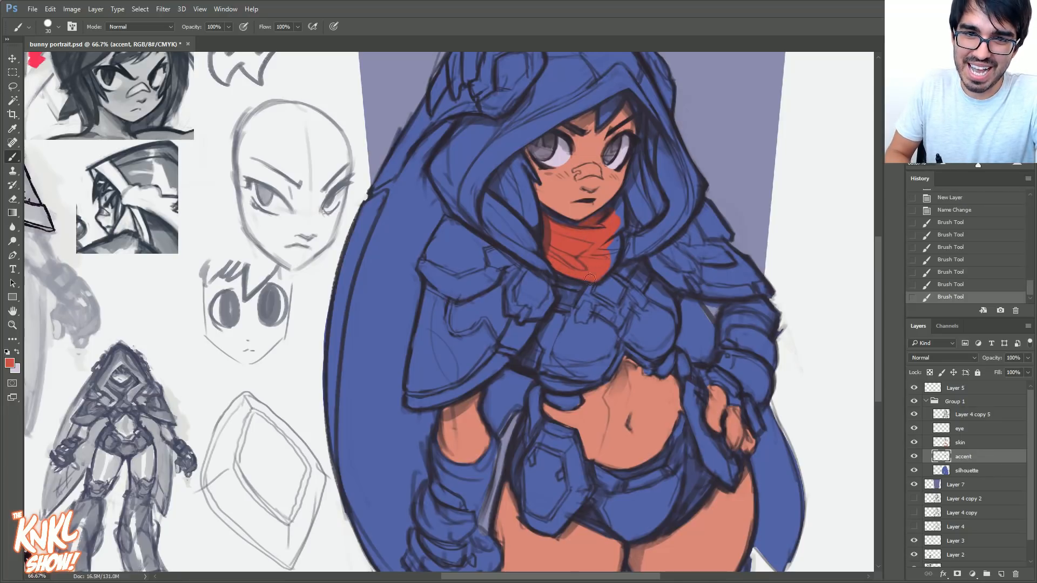
{"action": "left_click_drag", "start_coordinate": [609, 258], "coordinate": [610, 242]}
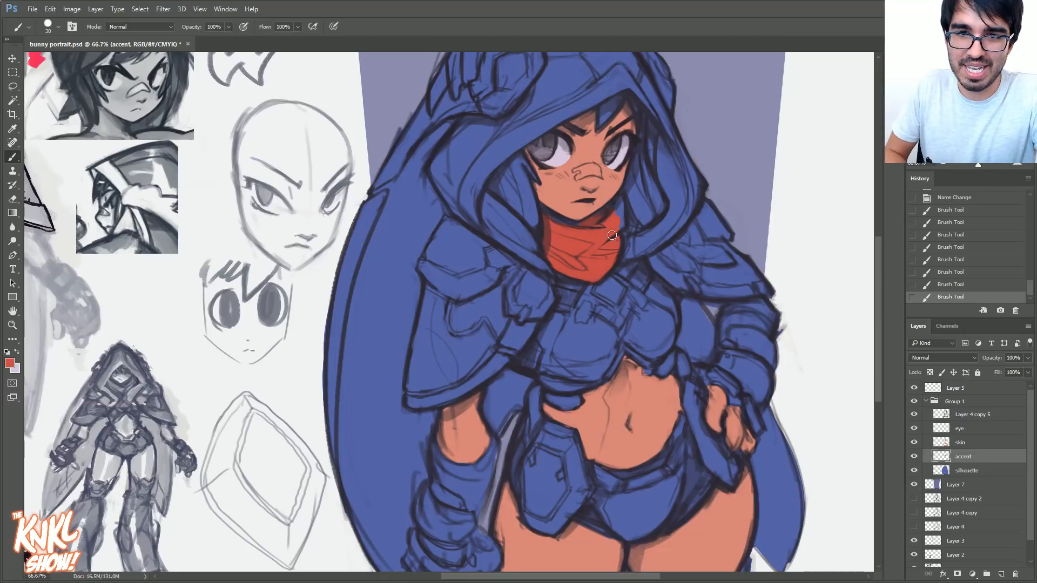
{"action": "left_click_drag", "start_coordinate": [606, 214], "coordinate": [610, 209]}
{"action": "key", "text": "bracketleft"}
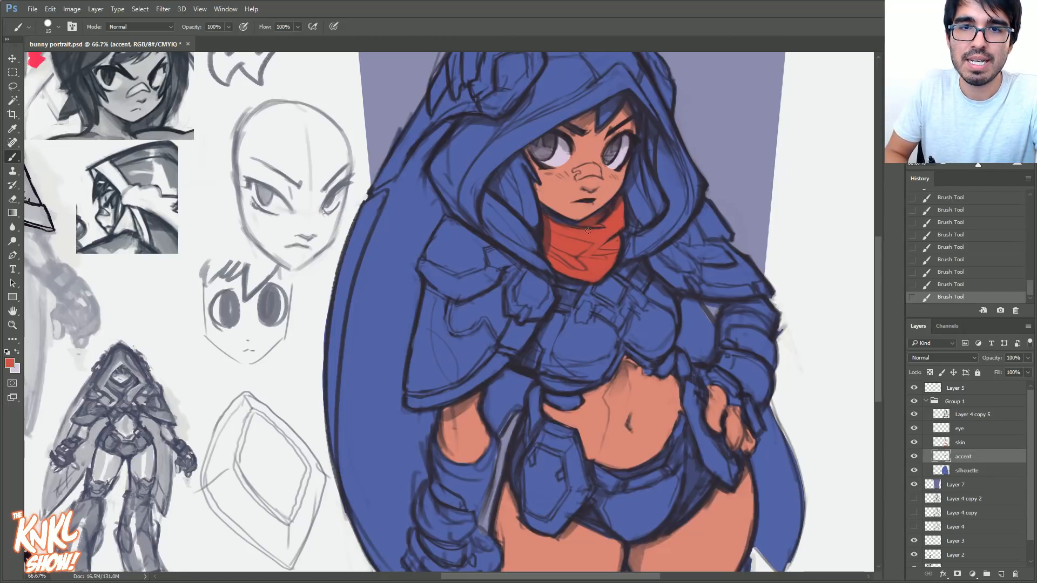
- Draw a thin red arrow and a circle around the upper body of the small full-body reference sketch
{"action": "mouse_move", "coordinate": [486, 270]}
{"action": "left_mouse_down"}
{"action": "mouse_move", "coordinate": [749, 231]}
{"action": "mouse_move", "coordinate": [791, 258]}
{"action": "mouse_move", "coordinate": [703, 229]}
{"action": "left_mouse_up"}
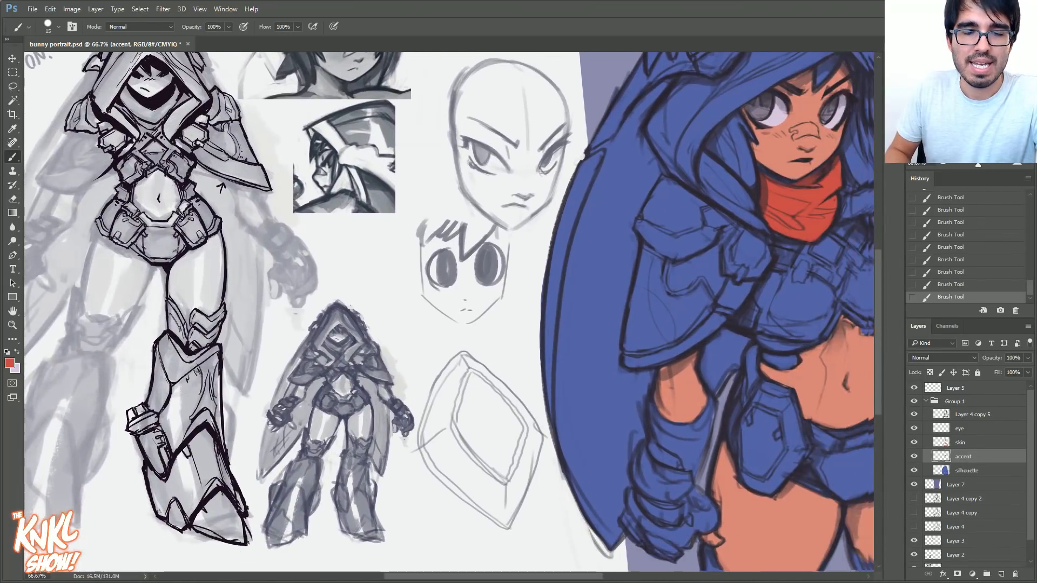
{"action": "key", "text": "bracketleft"}
{"action": "key", "text": "bracketleft"}
{"action": "left_click_drag", "start_coordinate": [396, 243], "coordinate": [363, 294]}
{"action": "mouse_move", "coordinate": [365, 271]}
{"action": "left_mouse_down"}
{"action": "mouse_move", "coordinate": [376, 294]}
{"action": "mouse_move", "coordinate": [273, 413]}
{"action": "mouse_move", "coordinate": [352, 432]}
{"action": "left_mouse_up"}
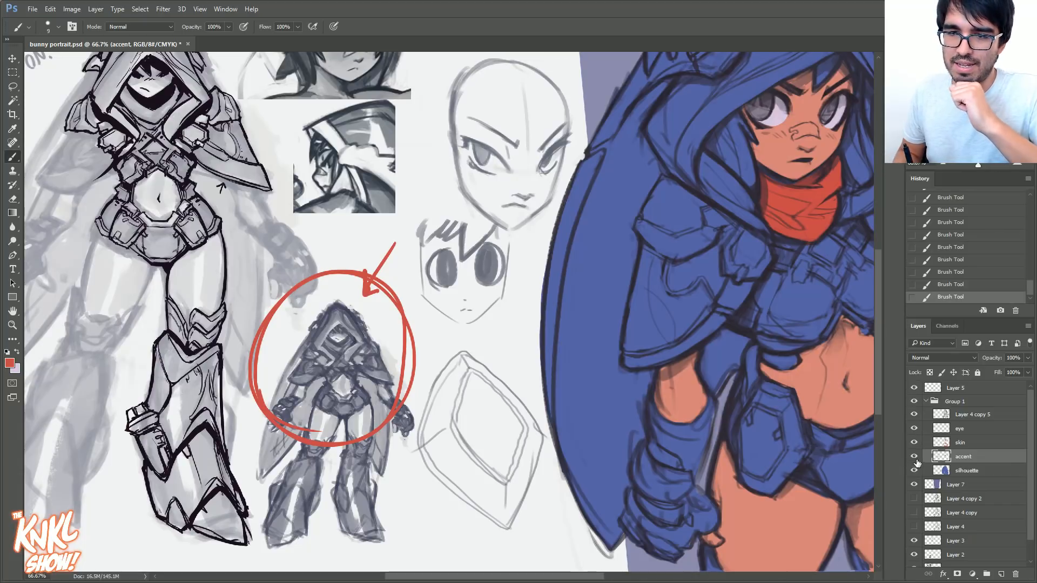
- Lasso the red arrow and circle around the small sketch, clear them from the accent layer, and deselect
{"action": "key", "text": "l"}
{"action": "mouse_move", "coordinate": [437, 262]}
{"action": "left_mouse_down"}
{"action": "mouse_move", "coordinate": [437, 458]}
{"action": "mouse_move", "coordinate": [468, 359]}
{"action": "left_mouse_up"}
{"action": "key", "text": "Delete"}
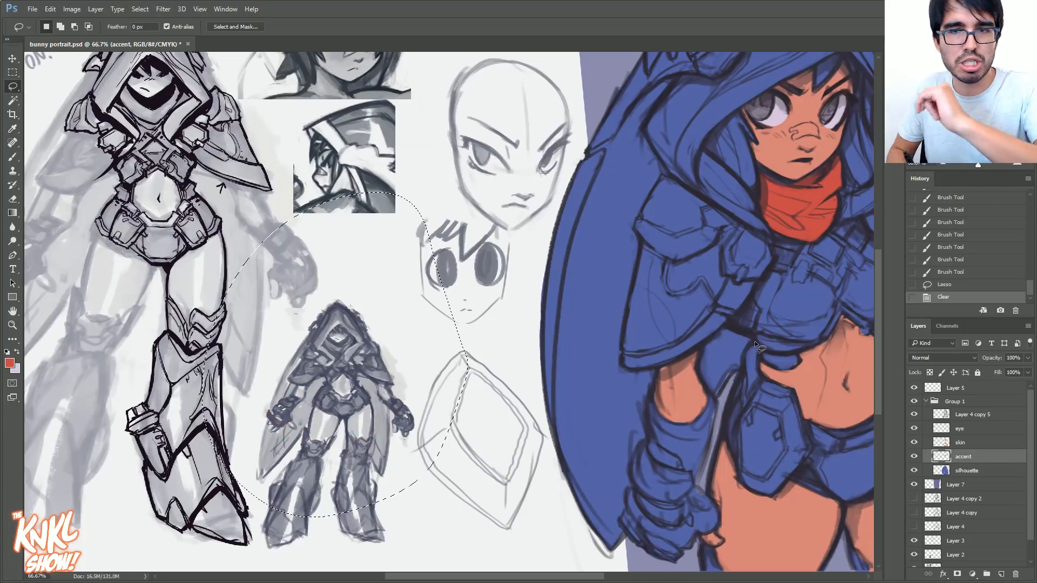
{"action": "key", "text": "ctrl+d"}
- Paint the flower-like ornament on the hood red on the accent layer with a brush of size 40
{"action": "key", "text": "b"}
{"action": "left_click_drag", "start_coordinate": [828, 90], "coordinate": [642, 171]}
{"action": "key", "text": "bracketright"}
{"action": "key", "text": "bracketright"}
{"action": "key", "text": "bracketright"}
{"action": "key", "text": "bracketright"}
{"action": "left_click", "coordinate": [915, 457]}
{"action": "left_click", "coordinate": [914, 457]}
{"action": "key", "text": "bracketright"}
{"action": "key", "text": "bracketright"}
{"action": "key", "text": "bracketright"}
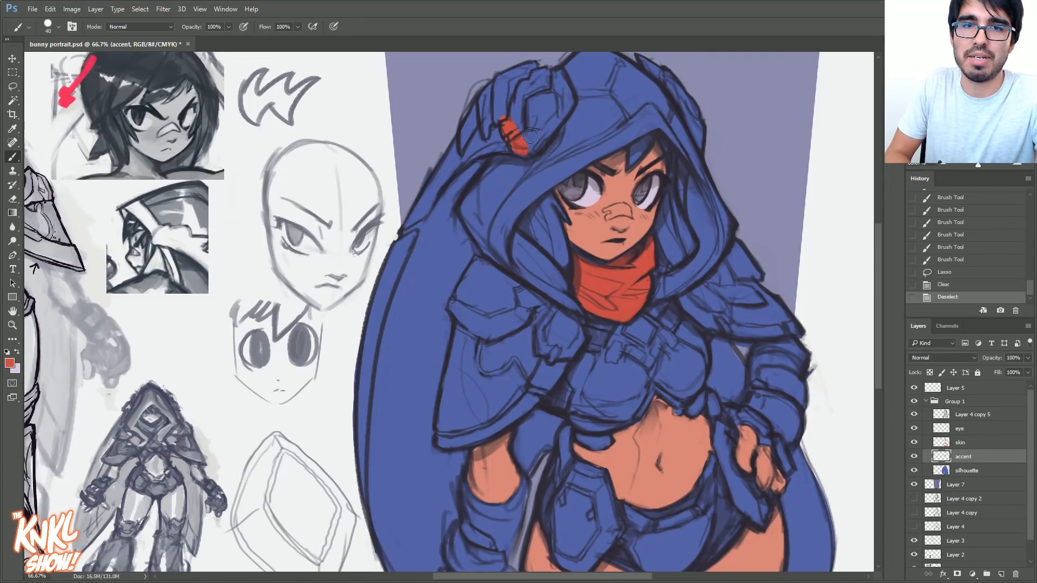
{"action": "left_click_drag", "start_coordinate": [567, 100], "coordinate": [535, 119]}
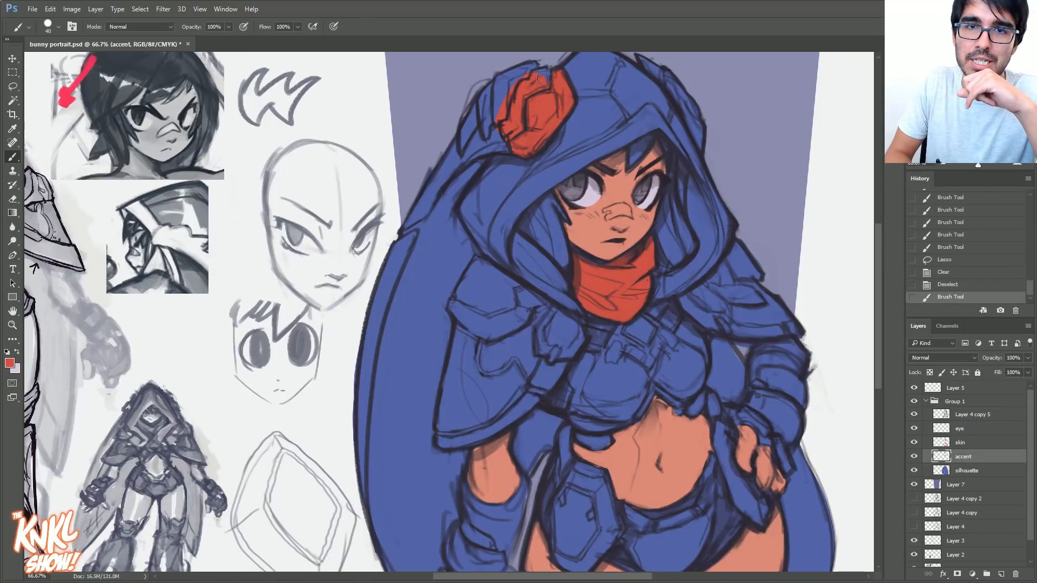
{"action": "left_click", "coordinate": [513, 98]}
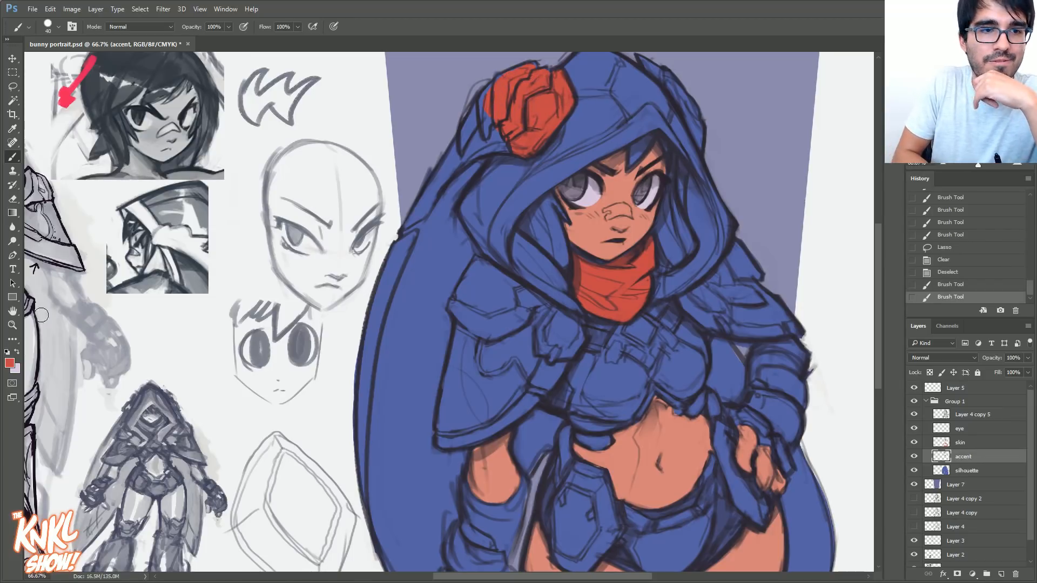
- Set the foreground colour to light blue, #61add5
{"action": "left_click", "coordinate": [9, 363]}
{"action": "left_click", "coordinate": [530, 205]}
{"action": "left_click_drag", "start_coordinate": [464, 191], "coordinate": [454, 172]}
{"action": "left_click_drag", "start_coordinate": [531, 206], "coordinate": [532, 210]}
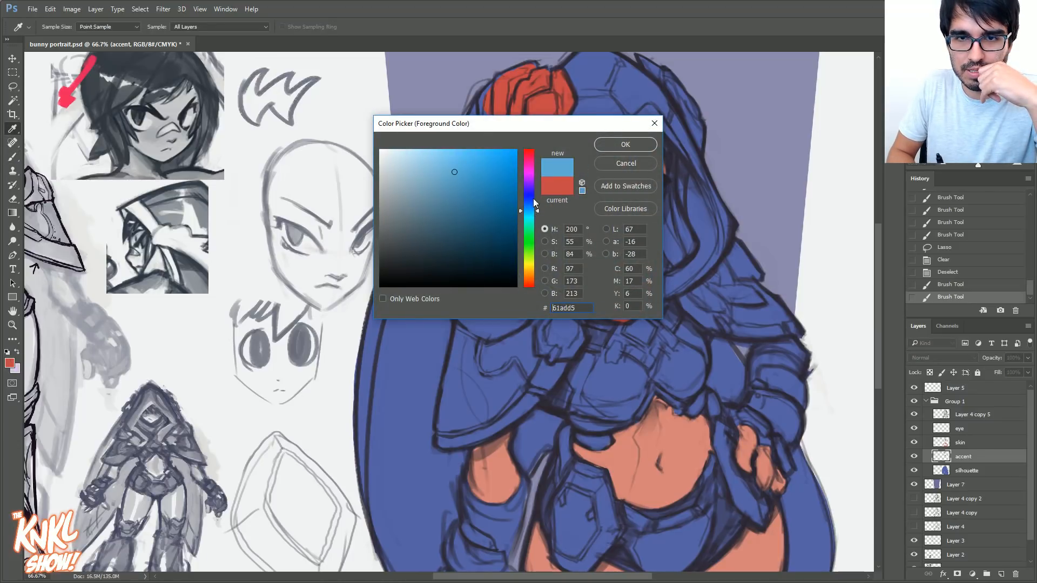
{"action": "left_click", "coordinate": [626, 144]}
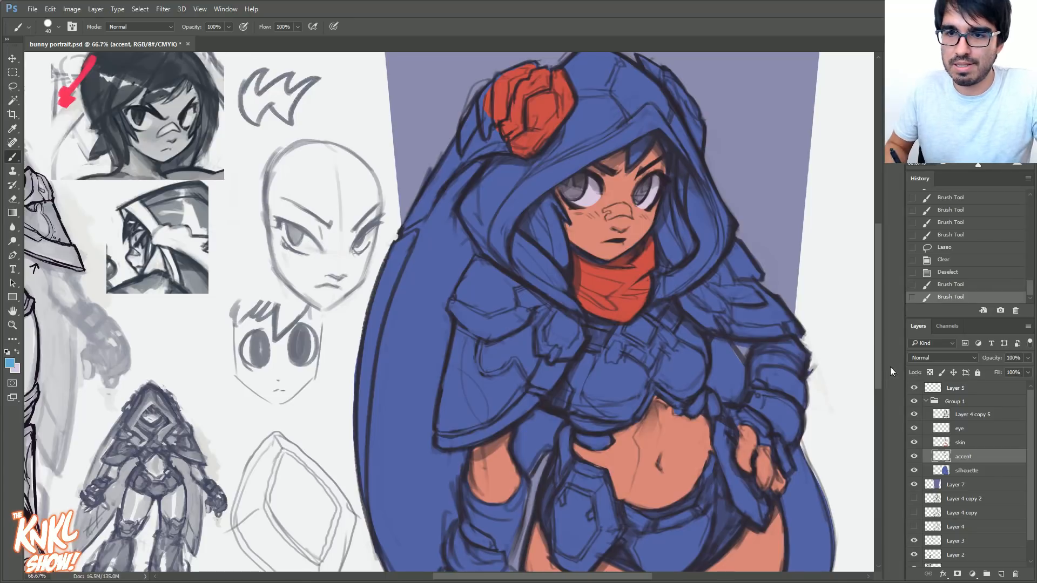
- Lock the accent layer's transparent pixels, fill it with the foreground colour at 100% opacity, and unlock it
{"action": "left_click", "coordinate": [930, 372]}
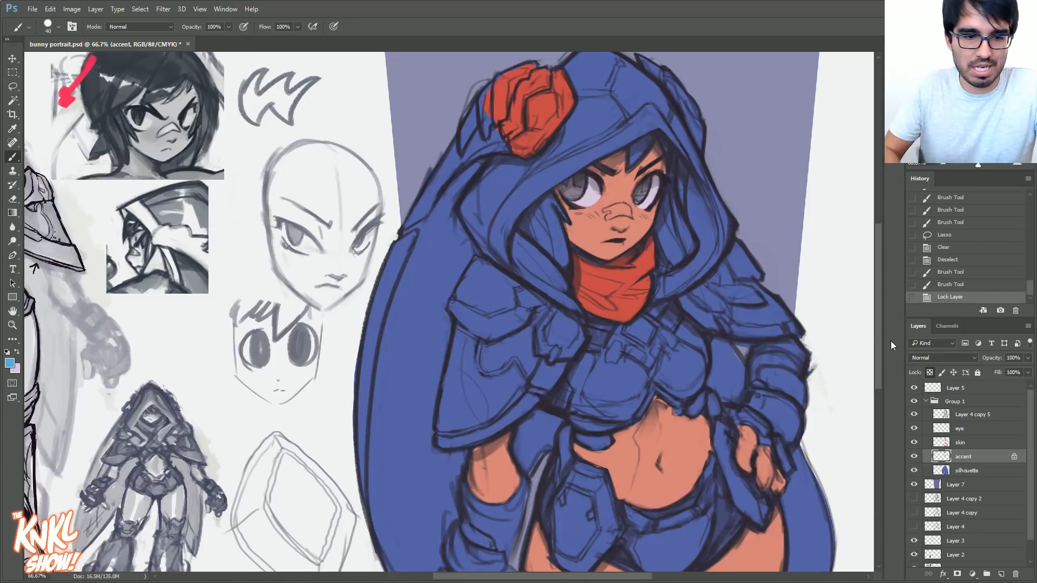
{"action": "key", "text": "shift+F5"}
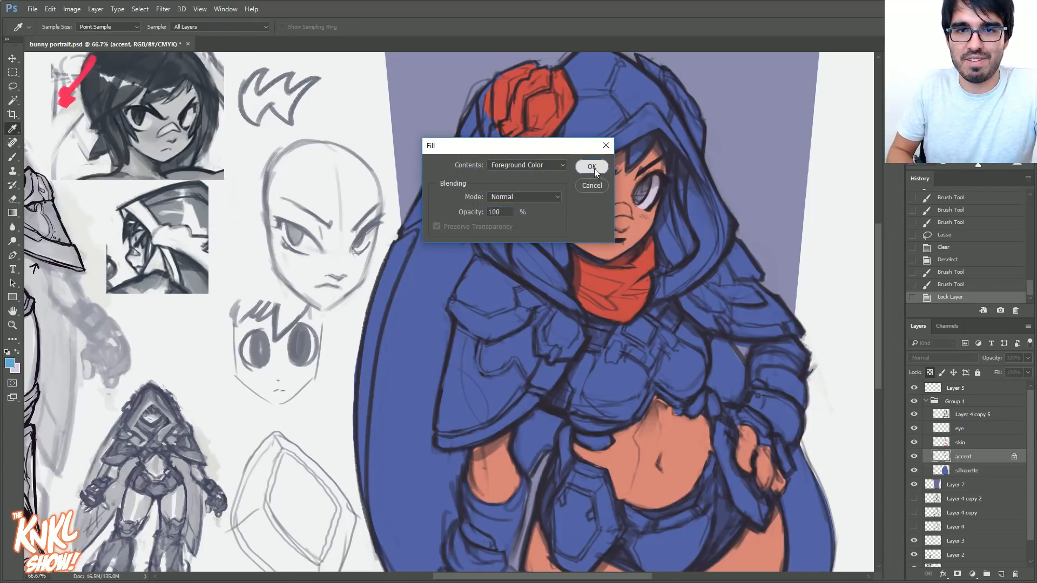
{"action": "left_click", "coordinate": [591, 167]}
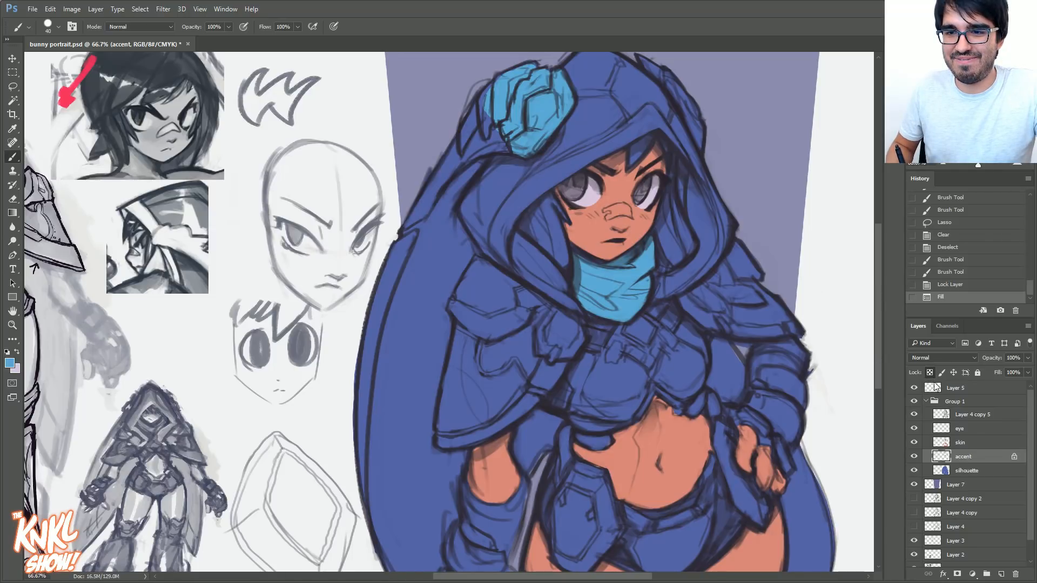
{"action": "left_click", "coordinate": [930, 373]}
- Adjust the accent layer with Hue/Saturation, setting Hue to +16 and Lightness to +11
{"action": "key", "text": "ctrl+u"}
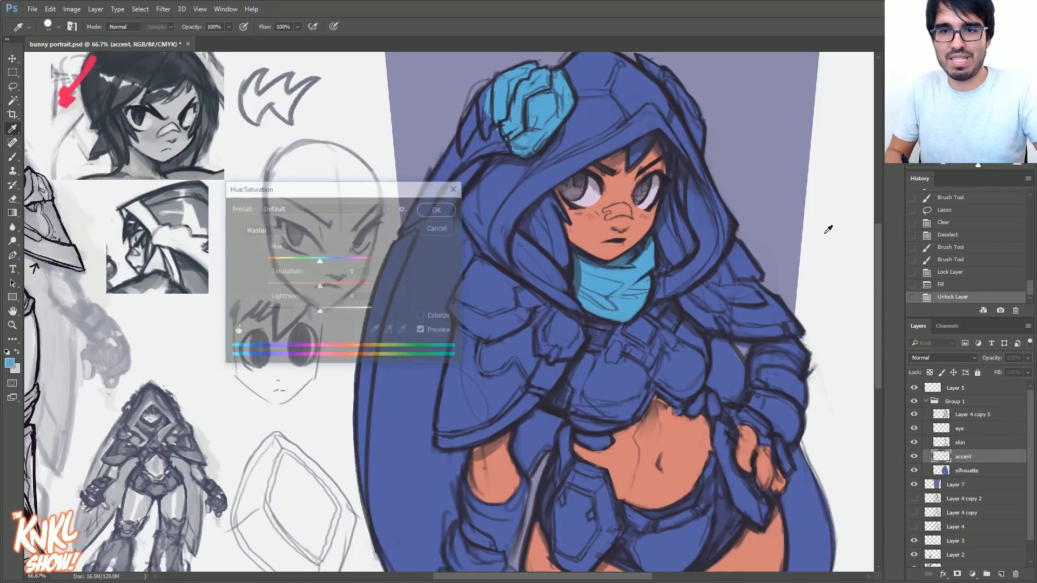
{"action": "left_click_drag", "start_coordinate": [320, 261], "coordinate": [329, 262]}
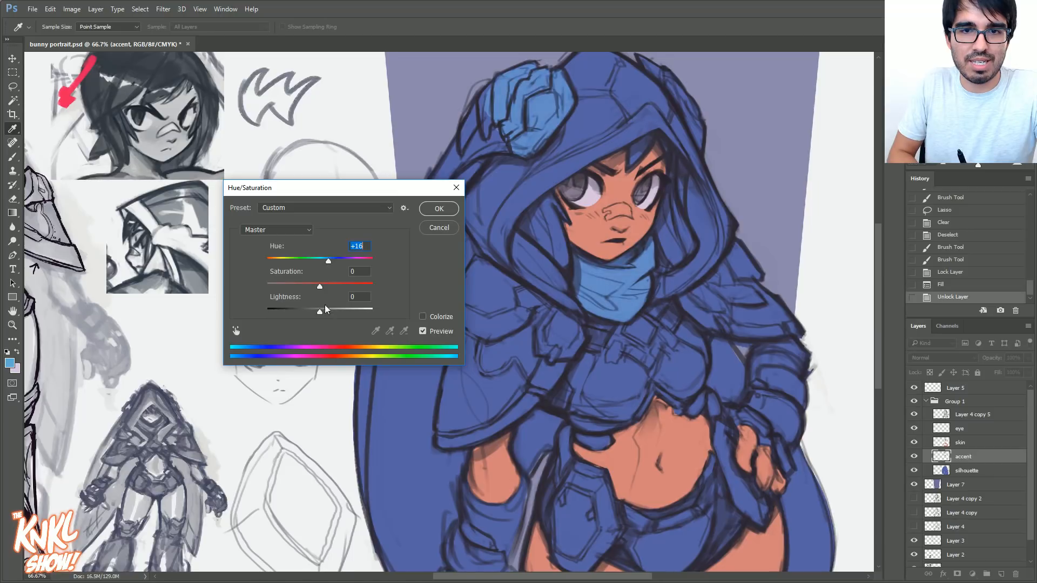
{"action": "left_click_drag", "start_coordinate": [320, 313], "coordinate": [327, 313]}
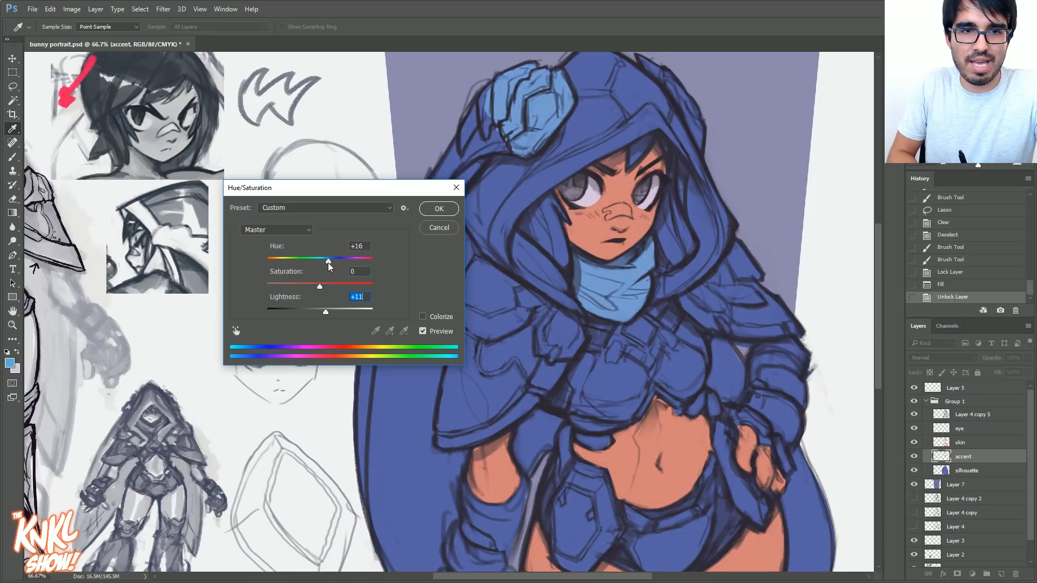
{"action": "left_click", "coordinate": [439, 209]}
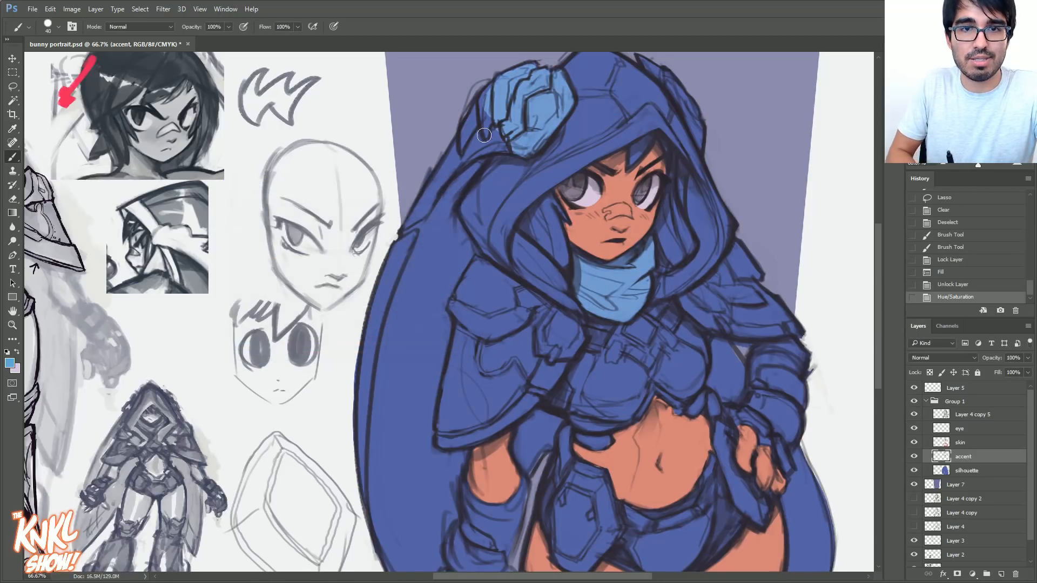
- Sample the ornament's light blue and paint the feather-like shapes beside it on the hood with a smaller brush
{"action": "left_click", "coordinate": [518, 115], "text": "alt"}
{"action": "key", "text": "bracketleft"}
{"action": "key", "text": "bracketleft"}
{"action": "key", "text": "bracketleft"}
{"action": "key", "text": "bracketleft"}
{"action": "mouse_move", "coordinate": [488, 120]}
{"action": "left_mouse_down"}
{"action": "mouse_move", "coordinate": [487, 133]}
{"action": "mouse_move", "coordinate": [491, 86]}
{"action": "left_mouse_up"}
{"action": "key", "text": "bracketleft"}
{"action": "mouse_move", "coordinate": [467, 138]}
{"action": "left_mouse_down"}
{"action": "mouse_move", "coordinate": [481, 92]}
{"action": "mouse_move", "coordinate": [466, 102]}
{"action": "left_mouse_up"}
- Paint the matching ornament on the hood's far side light blue
{"action": "key", "text": "bracketright"}
{"action": "key", "text": "bracketright"}
{"action": "key", "text": "bracketright"}
{"action": "key", "text": "bracketleft"}
{"action": "left_click_drag", "start_coordinate": [668, 166], "coordinate": [644, 108]}
{"action": "mouse_move", "coordinate": [660, 148]}
{"action": "left_mouse_down"}
{"action": "mouse_move", "coordinate": [636, 96]}
{"action": "mouse_move", "coordinate": [647, 114]}
{"action": "left_mouse_up"}
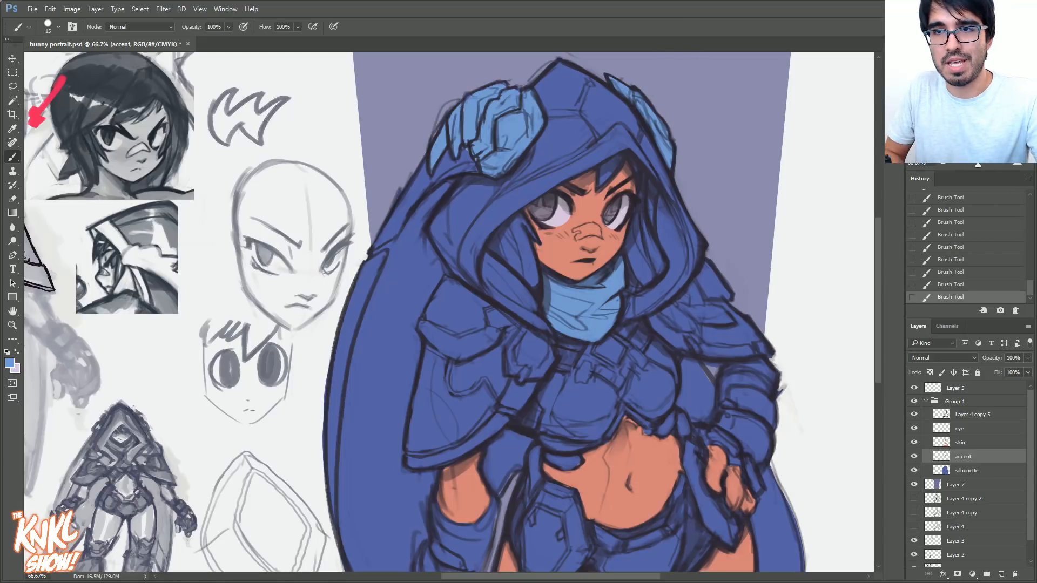
- Paint the near shoulder pad and the small plate beside it light blue, erasing the spill along the pad's outer edge
{"action": "scroll", "coordinate": [837, 200], "scroll_direction": "down", "scroll_amount": 2}
{"action": "mouse_move", "coordinate": [517, 286]}
{"action": "left_mouse_down"}
{"action": "mouse_move", "coordinate": [536, 353]}
{"action": "mouse_move", "coordinate": [560, 339]}
{"action": "mouse_move", "coordinate": [559, 323]}
{"action": "mouse_move", "coordinate": [538, 324]}
{"action": "mouse_move", "coordinate": [527, 352]}
{"action": "left_mouse_up"}
{"action": "key", "text": "bracketright"}
{"action": "key", "text": "bracketright"}
{"action": "key", "text": "bracketright"}
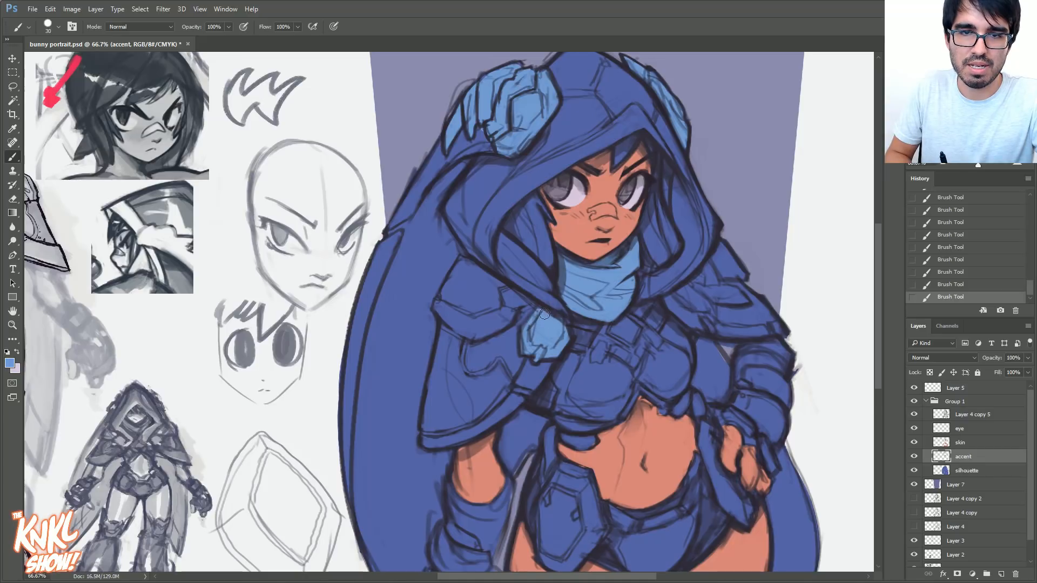
{"action": "mouse_move", "coordinate": [504, 318]}
{"action": "left_mouse_down"}
{"action": "mouse_move", "coordinate": [510, 297]}
{"action": "mouse_move", "coordinate": [464, 267]}
{"action": "mouse_move", "coordinate": [440, 308]}
{"action": "mouse_move", "coordinate": [489, 329]}
{"action": "mouse_move", "coordinate": [491, 311]}
{"action": "mouse_move", "coordinate": [459, 302]}
{"action": "mouse_move", "coordinate": [486, 286]}
{"action": "mouse_move", "coordinate": [467, 281]}
{"action": "left_mouse_up"}
{"action": "key", "text": "bracketright"}
{"action": "key", "text": "bracketright"}
{"action": "key", "text": "bracketright"}
{"action": "key", "text": "bracketright"}
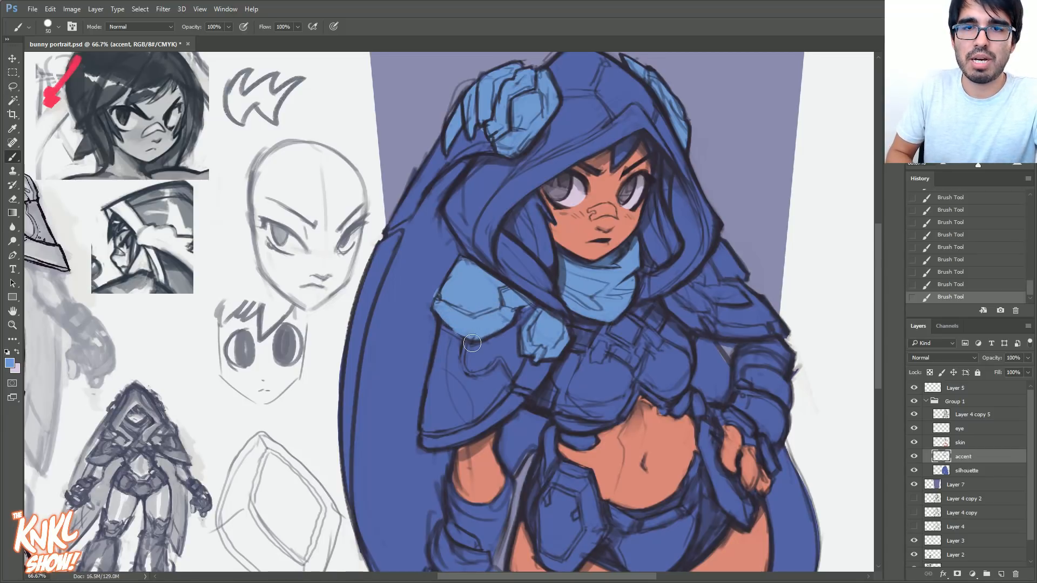
{"action": "left_click_drag", "start_coordinate": [435, 290], "coordinate": [441, 282]}
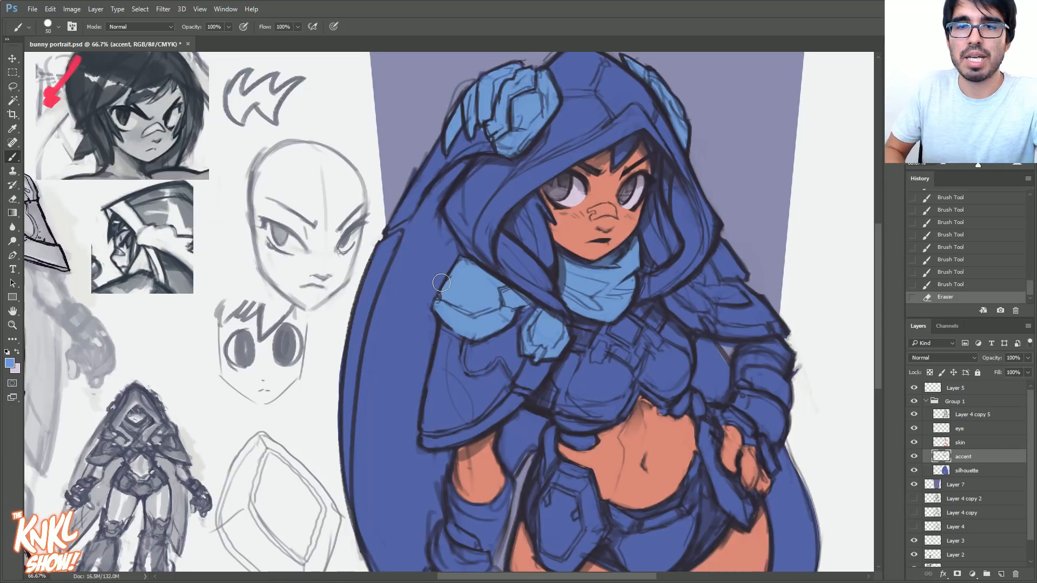
- Paint the inner and upper plates of the far shoulder armour light blue, reducing the brush to size 25
{"action": "key", "text": "bracketleft"}
{"action": "key", "text": "bracketleft"}
{"action": "key", "text": "bracketleft"}
{"action": "mouse_move", "coordinate": [685, 314]}
{"action": "left_mouse_down"}
{"action": "mouse_move", "coordinate": [712, 330]}
{"action": "mouse_move", "coordinate": [686, 291]}
{"action": "mouse_move", "coordinate": [693, 315]}
{"action": "mouse_move", "coordinate": [682, 294]}
{"action": "left_mouse_up"}
{"action": "key", "text": "bracketleft"}
{"action": "key", "text": "bracketleft"}
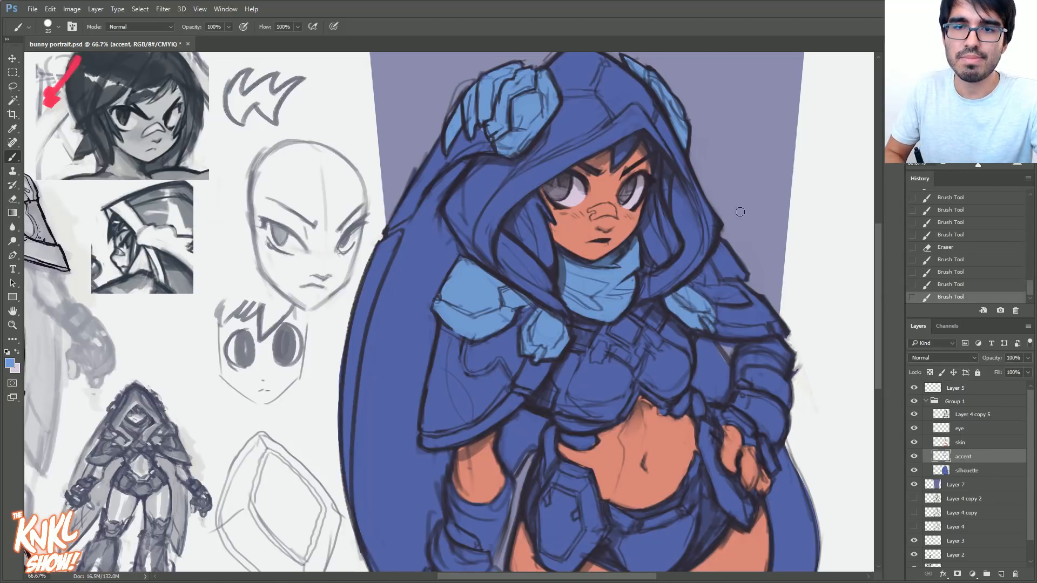
{"action": "mouse_move", "coordinate": [713, 265]}
{"action": "left_mouse_down"}
{"action": "mouse_move", "coordinate": [742, 277]}
{"action": "mouse_move", "coordinate": [725, 260]}
{"action": "left_mouse_up"}
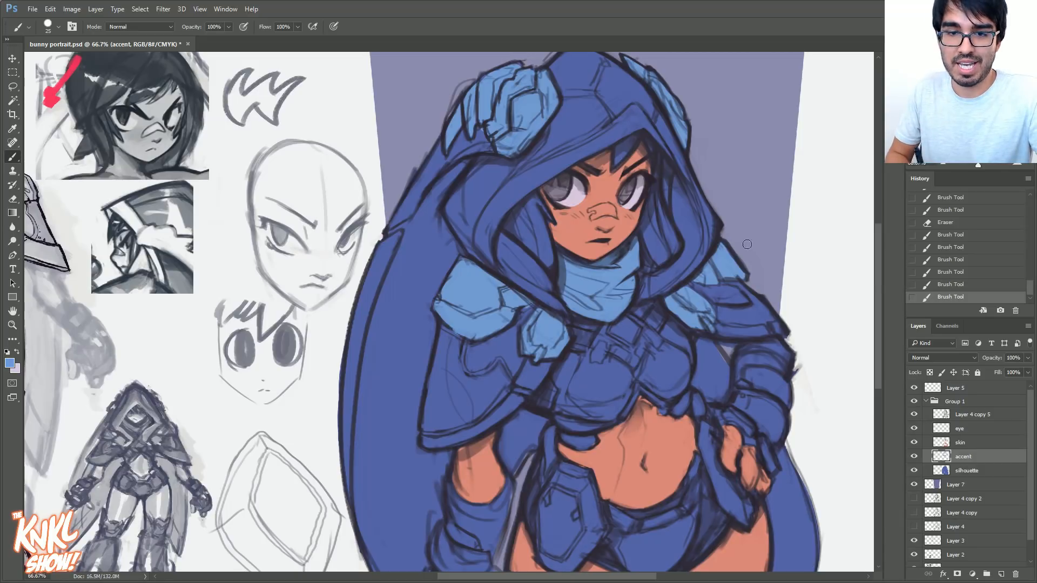
- Paint both chest armour plates light blue and erase the spill around their outlines
{"action": "mouse_move", "coordinate": [578, 402]}
{"action": "left_mouse_down"}
{"action": "mouse_move", "coordinate": [608, 414]}
{"action": "mouse_move", "coordinate": [626, 391]}
{"action": "mouse_move", "coordinate": [590, 353]}
{"action": "mouse_move", "coordinate": [585, 400]}
{"action": "mouse_move", "coordinate": [584, 379]}
{"action": "mouse_move", "coordinate": [608, 392]}
{"action": "left_mouse_up"}
{"action": "key", "text": "["}
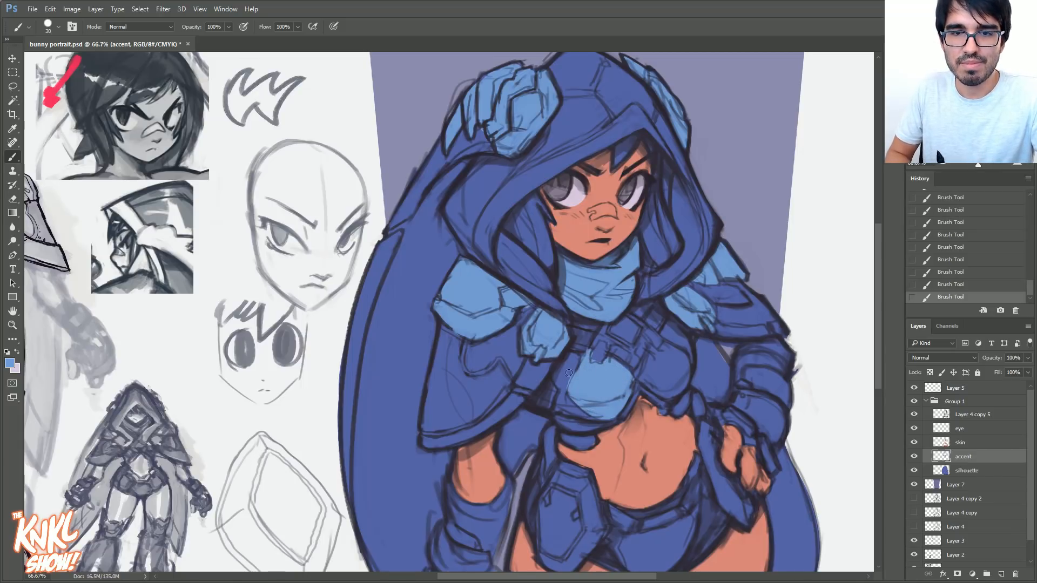
{"action": "left_click_drag", "start_coordinate": [577, 353], "coordinate": [578, 397]}
{"action": "key", "text": "["}
{"action": "mouse_move", "coordinate": [642, 378]}
{"action": "left_mouse_down"}
{"action": "mouse_move", "coordinate": [684, 382]}
{"action": "mouse_move", "coordinate": [676, 354]}
{"action": "mouse_move", "coordinate": [651, 357]}
{"action": "mouse_move", "coordinate": [659, 373]}
{"action": "mouse_move", "coordinate": [672, 364]}
{"action": "mouse_move", "coordinate": [670, 396]}
{"action": "left_mouse_up"}
{"action": "key", "text": "]"}
{"action": "key", "text": "]"}
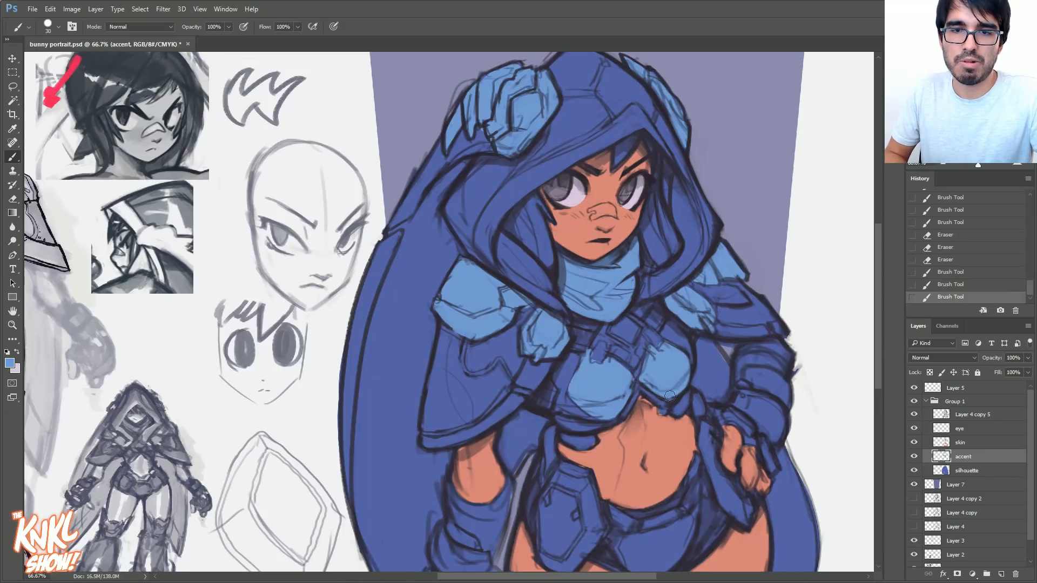
{"action": "left_click_drag", "start_coordinate": [659, 344], "coordinate": [687, 272]}
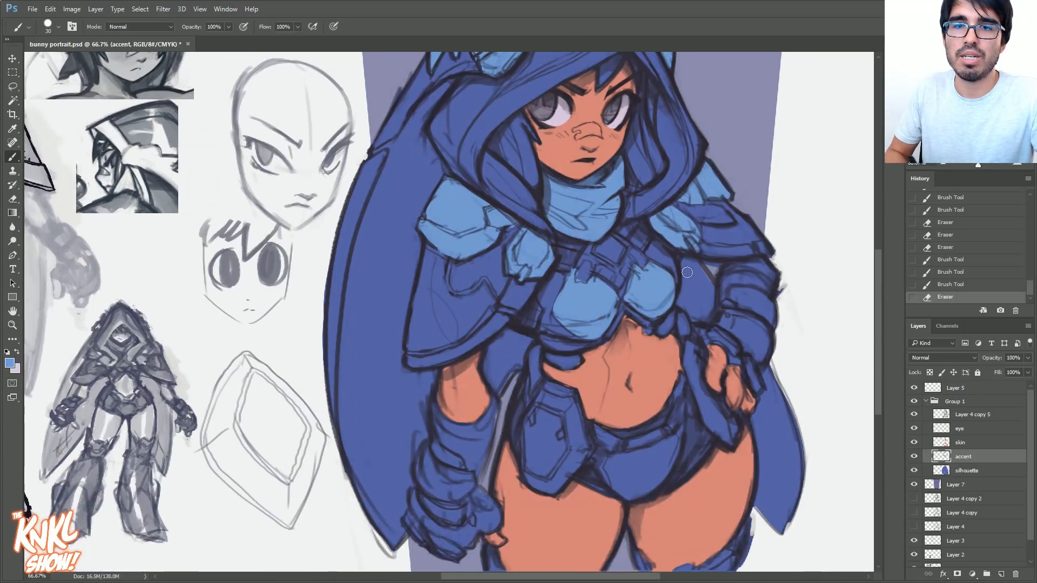
- Fill the hexagonal hip pouch with light blue, starting with a size 50 brush and reducing it to 40
{"action": "key", "text": "]"}
{"action": "key", "text": "]"}
{"action": "key", "text": "]"}
{"action": "key", "text": "]"}
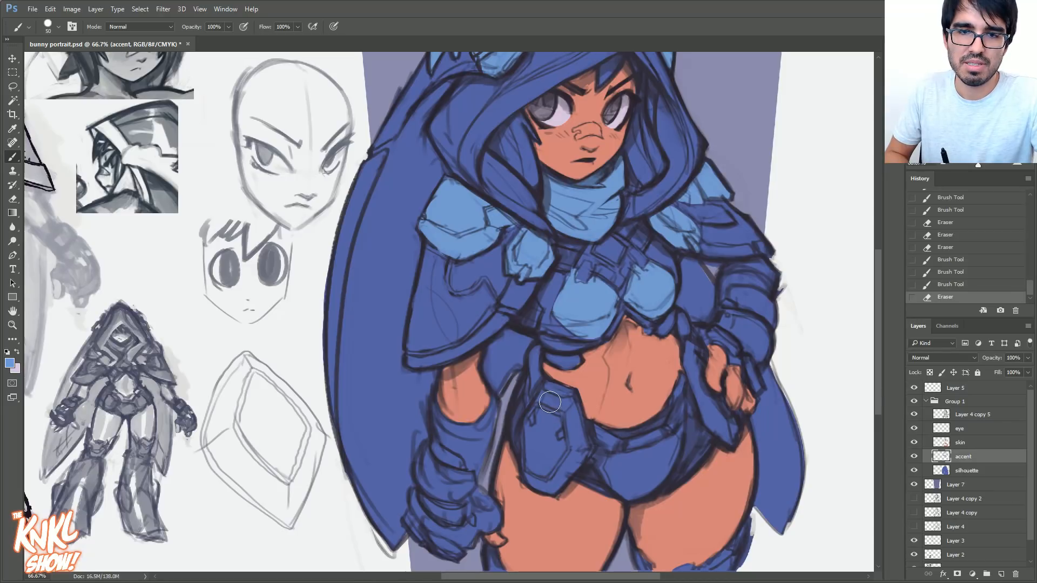
{"action": "mouse_move", "coordinate": [547, 403]}
{"action": "left_mouse_down"}
{"action": "mouse_move", "coordinate": [532, 472]}
{"action": "mouse_move", "coordinate": [544, 485]}
{"action": "mouse_move", "coordinate": [580, 445]}
{"action": "mouse_move", "coordinate": [568, 402]}
{"action": "mouse_move", "coordinate": [532, 421]}
{"action": "left_mouse_up"}
{"action": "key", "text": "bracketleft"}
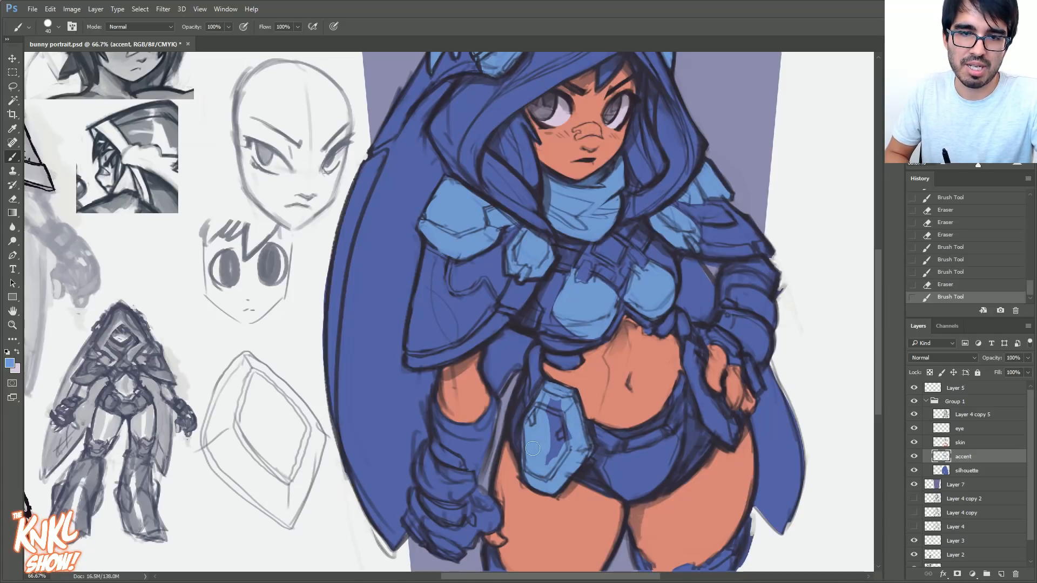
{"action": "mouse_move", "coordinate": [546, 461]}
{"action": "left_mouse_down"}
{"action": "mouse_move", "coordinate": [562, 411]}
{"action": "mouse_move", "coordinate": [567, 432]}
{"action": "mouse_move", "coordinate": [569, 395]}
{"action": "left_mouse_up"}
- Paint the hanging sash beside the hand on the hip light blue, using a size 25 brush for its ends
{"action": "mouse_move", "coordinate": [744, 429]}
{"action": "left_mouse_down"}
{"action": "mouse_move", "coordinate": [724, 412]}
{"action": "mouse_move", "coordinate": [722, 426]}
{"action": "mouse_move", "coordinate": [708, 411]}
{"action": "mouse_move", "coordinate": [690, 348]}
{"action": "mouse_move", "coordinate": [705, 421]}
{"action": "left_mouse_up"}
{"action": "key", "text": "bracketleft"}
{"action": "key", "text": "bracketleft"}
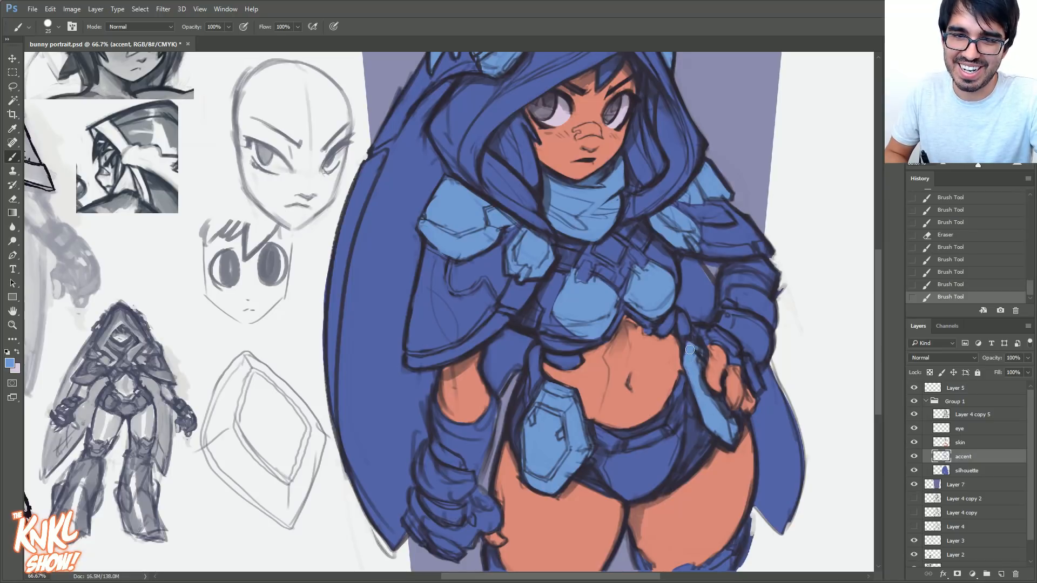
{"action": "left_click_drag", "start_coordinate": [690, 349], "coordinate": [693, 361]}
{"action": "left_click_drag", "start_coordinate": [726, 423], "coordinate": [728, 430]}
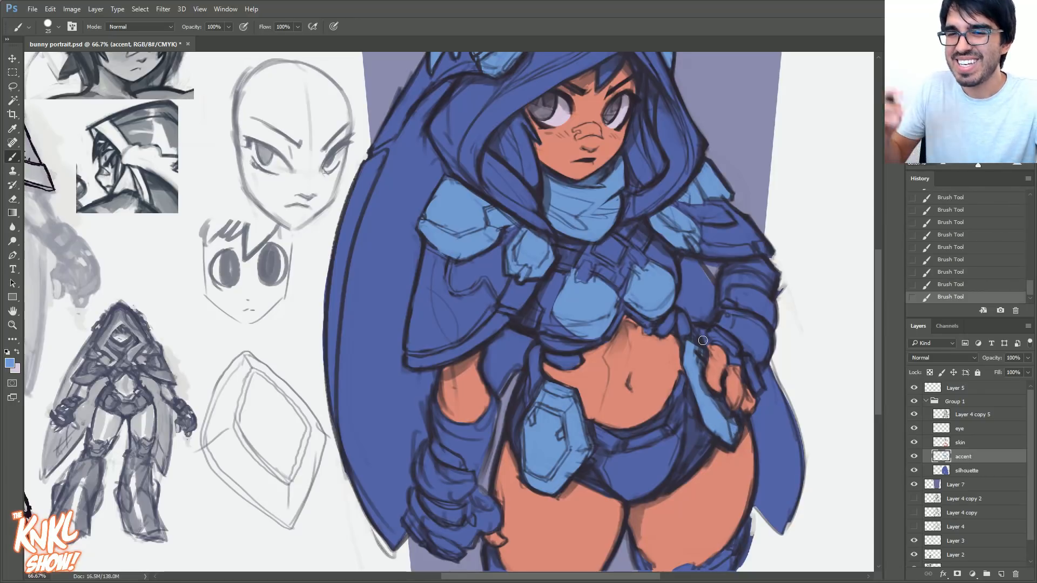
- Paint the front panel and belt of the shorts light blue with a larger brush
{"action": "key", "text": "bracketright"}
{"action": "key", "text": "bracketright"}
{"action": "key", "text": "bracketright"}
{"action": "mouse_move", "coordinate": [616, 456]}
{"action": "left_mouse_down"}
{"action": "mouse_move", "coordinate": [615, 489]}
{"action": "mouse_move", "coordinate": [640, 486]}
{"action": "mouse_move", "coordinate": [669, 459]}
{"action": "mouse_move", "coordinate": [676, 428]}
{"action": "mouse_move", "coordinate": [621, 454]}
{"action": "mouse_move", "coordinate": [673, 432]}
{"action": "mouse_move", "coordinate": [640, 445]}
{"action": "left_mouse_up"}
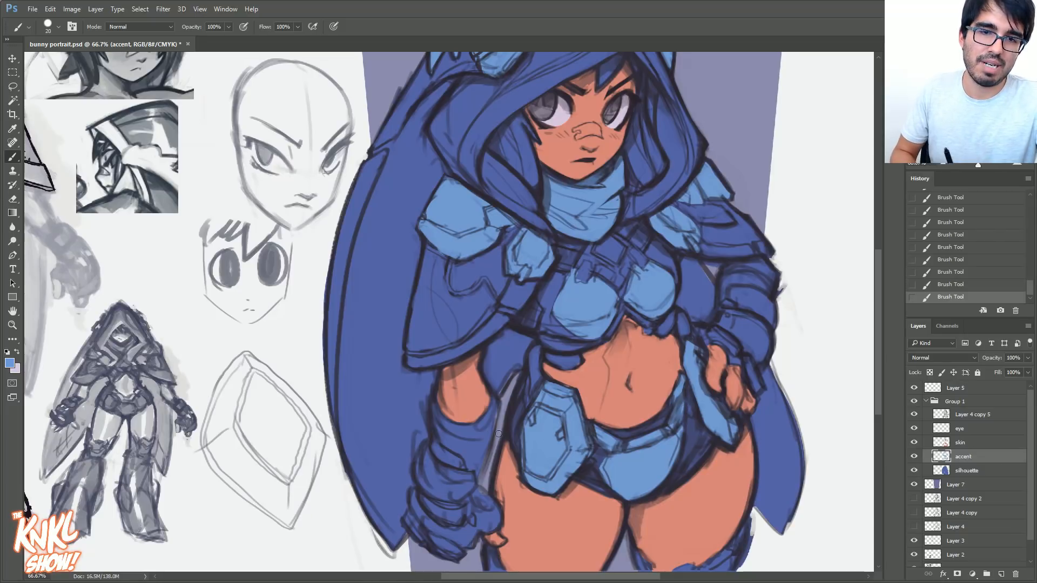
- Try light blue on the strap above the hip pouch and the sash's upper end, and remove those strokes
{"action": "left_click_drag", "start_coordinate": [529, 409], "coordinate": [535, 385]}
{"action": "key", "text": "bracketleft"}
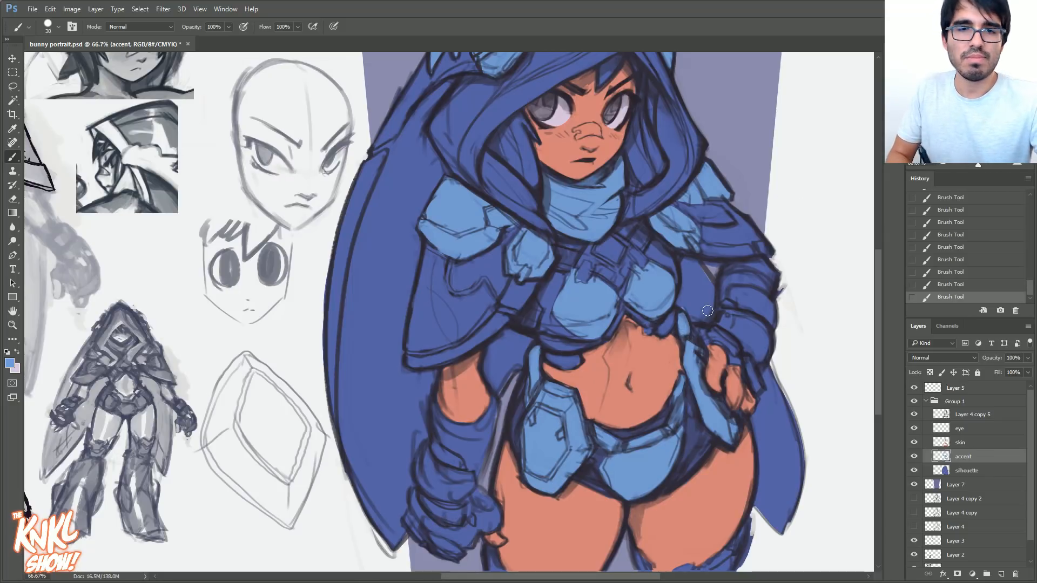
{"action": "key", "text": "ctrl+z"}
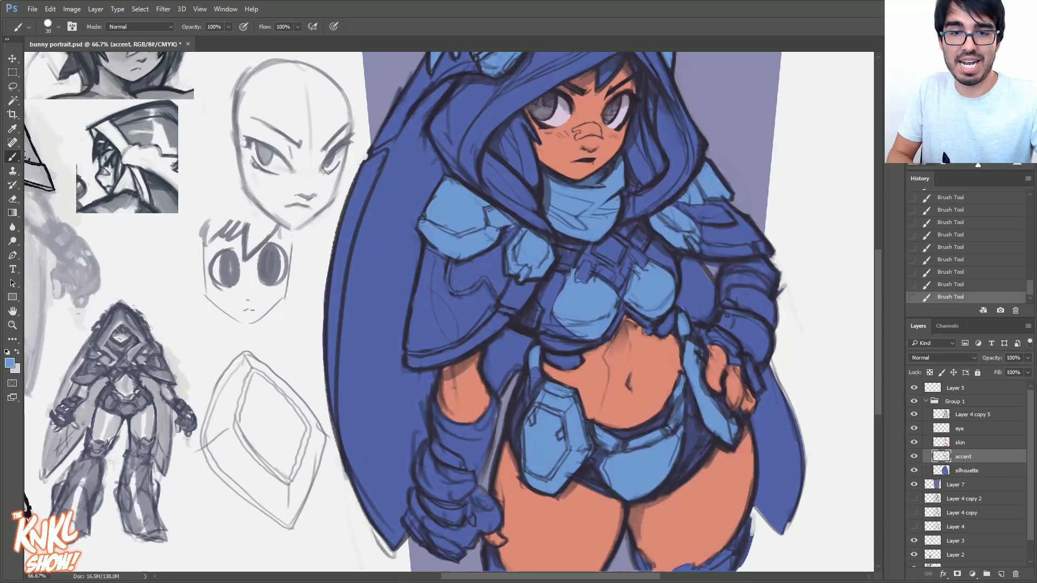
{"action": "left_click", "coordinate": [680, 332]}
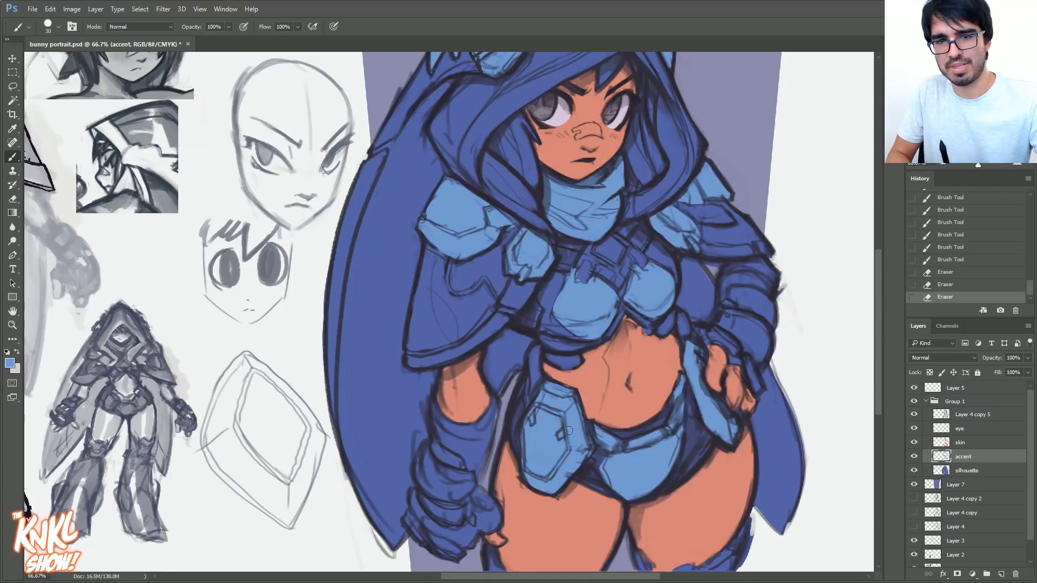
- Erase the light blue from the hip pouch's outer rim and from the hanging sash
{"action": "mouse_move", "coordinate": [523, 481]}
{"action": "left_mouse_down"}
{"action": "mouse_move", "coordinate": [571, 464]}
{"action": "mouse_move", "coordinate": [551, 493]}
{"action": "mouse_move", "coordinate": [577, 463]}
{"action": "mouse_move", "coordinate": [576, 407]}
{"action": "mouse_move", "coordinate": [555, 398]}
{"action": "mouse_move", "coordinate": [554, 382]}
{"action": "mouse_move", "coordinate": [527, 402]}
{"action": "left_mouse_up"}
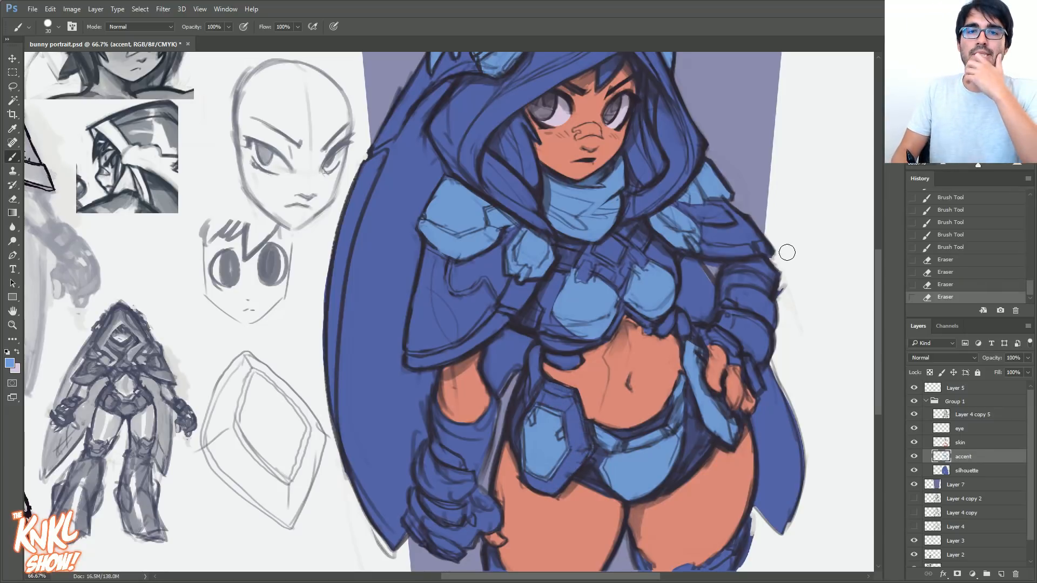
{"action": "mouse_move", "coordinate": [697, 346]}
{"action": "left_mouse_down"}
{"action": "mouse_move", "coordinate": [716, 434]}
{"action": "mouse_move", "coordinate": [711, 411]}
{"action": "mouse_move", "coordinate": [744, 421]}
{"action": "left_mouse_up"}
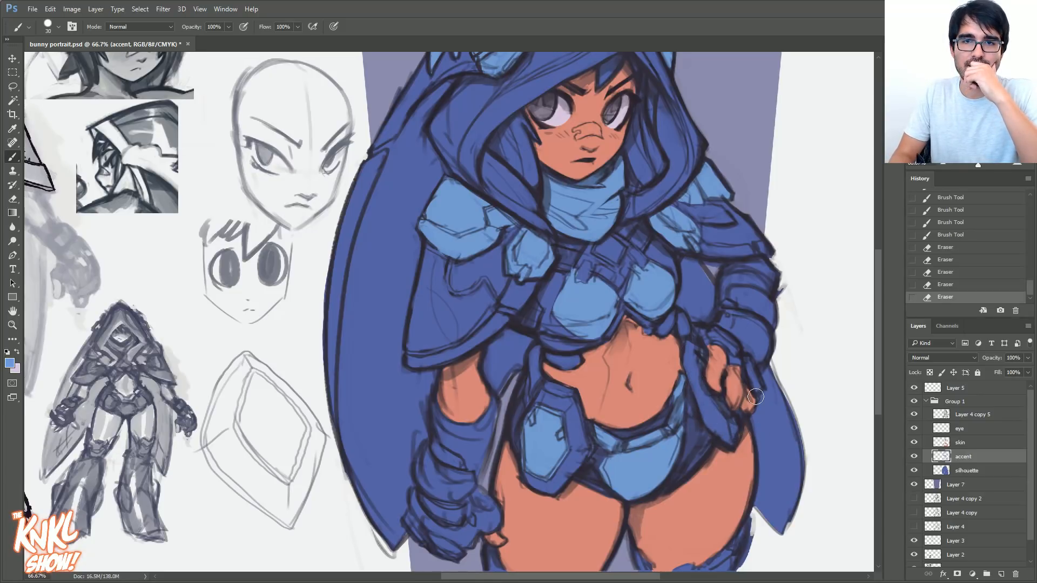
- Paint the layered forearm and hand armour on both arms light blue with a size 30 brush
{"action": "left_click_drag", "start_coordinate": [448, 454], "coordinate": [494, 454]}
{"action": "mouse_move", "coordinate": [493, 552]}
{"action": "left_mouse_down"}
{"action": "mouse_move", "coordinate": [456, 523]}
{"action": "mouse_move", "coordinate": [461, 531]}
{"action": "mouse_move", "coordinate": [484, 511]}
{"action": "mouse_move", "coordinate": [475, 499]}
{"action": "mouse_move", "coordinate": [503, 518]}
{"action": "mouse_move", "coordinate": [481, 500]}
{"action": "mouse_move", "coordinate": [511, 488]}
{"action": "mouse_move", "coordinate": [482, 450]}
{"action": "mouse_move", "coordinate": [477, 493]}
{"action": "mouse_move", "coordinate": [496, 497]}
{"action": "mouse_move", "coordinate": [465, 477]}
{"action": "left_mouse_up"}
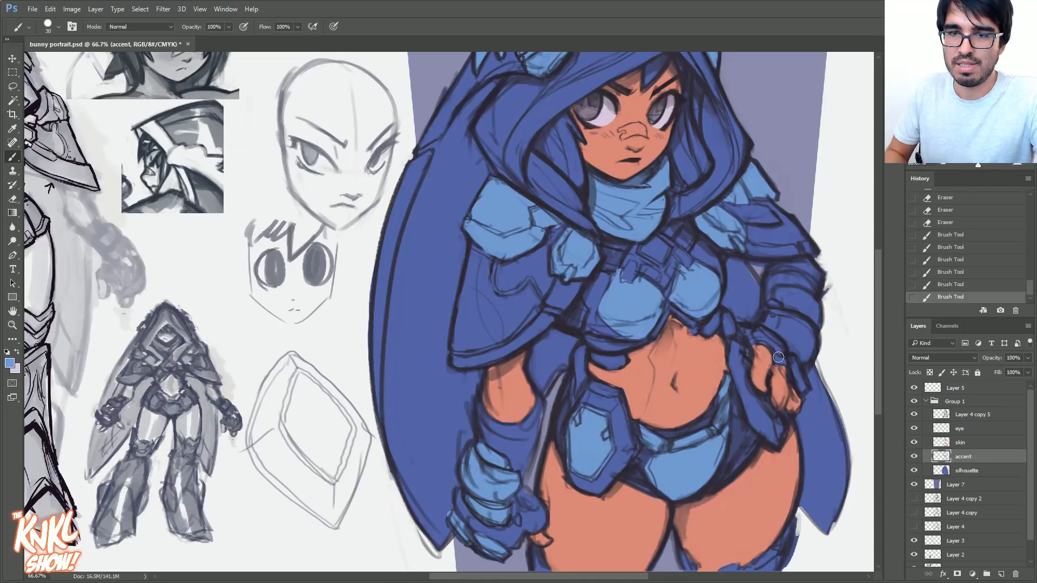
{"action": "left_click_drag", "start_coordinate": [795, 370], "coordinate": [805, 389]}
{"action": "mouse_move", "coordinate": [782, 352]}
{"action": "left_mouse_down"}
{"action": "mouse_move", "coordinate": [761, 336]}
{"action": "mouse_move", "coordinate": [790, 321]}
{"action": "mouse_move", "coordinate": [783, 336]}
{"action": "mouse_move", "coordinate": [807, 346]}
{"action": "mouse_move", "coordinate": [790, 327]}
{"action": "mouse_move", "coordinate": [769, 327]}
{"action": "mouse_move", "coordinate": [778, 300]}
{"action": "mouse_move", "coordinate": [808, 303]}
{"action": "left_mouse_up"}
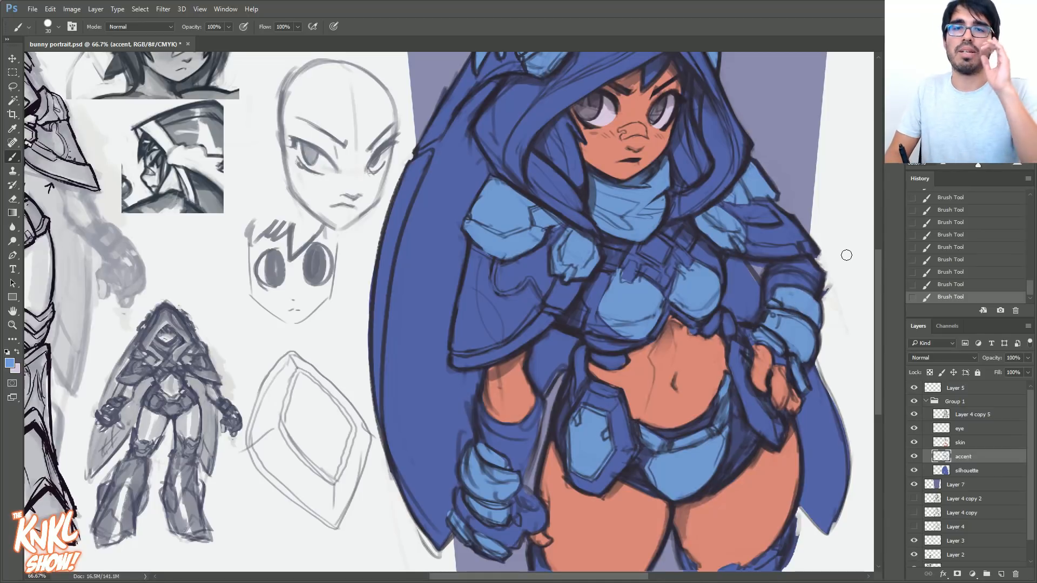
- Paint the trim along the short cape's lower hem and the far shoulder plate's lower edge light blue
{"action": "left_click_drag", "start_coordinate": [746, 313], "coordinate": [705, 349]}
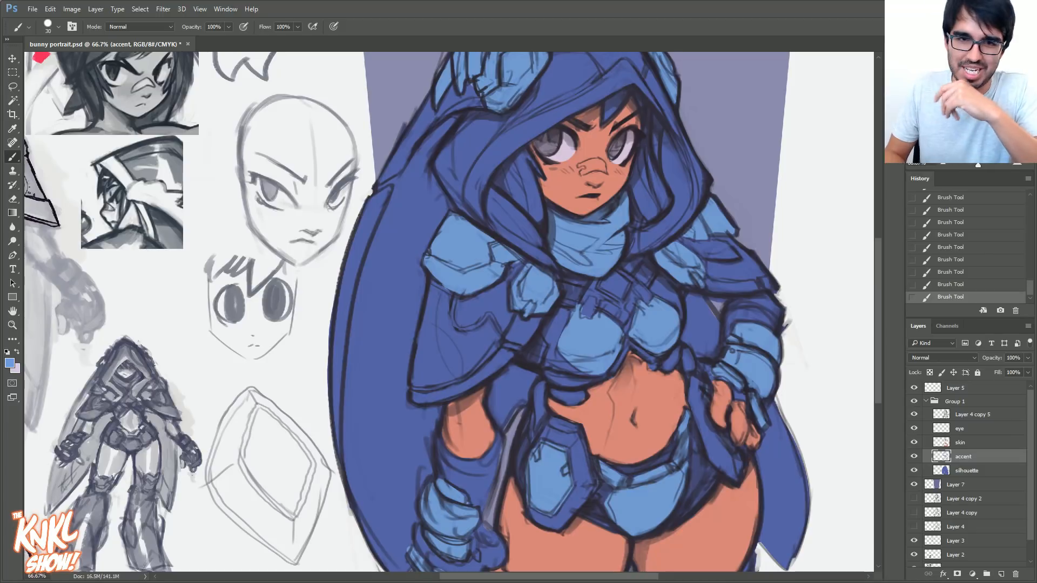
{"action": "left_click_drag", "start_coordinate": [796, 173], "coordinate": [842, 182]}
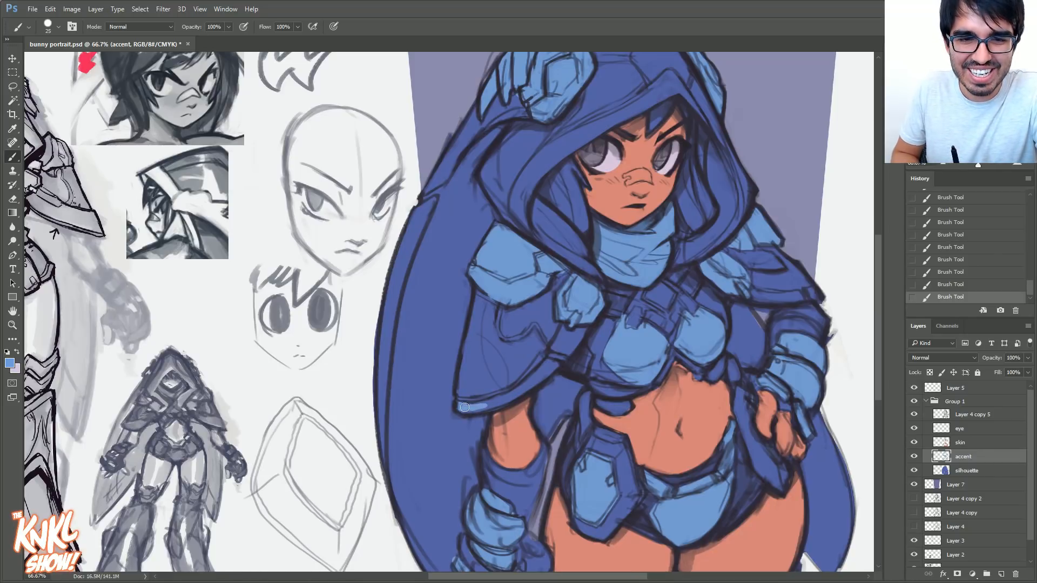
{"action": "key", "text": "bracketright"}
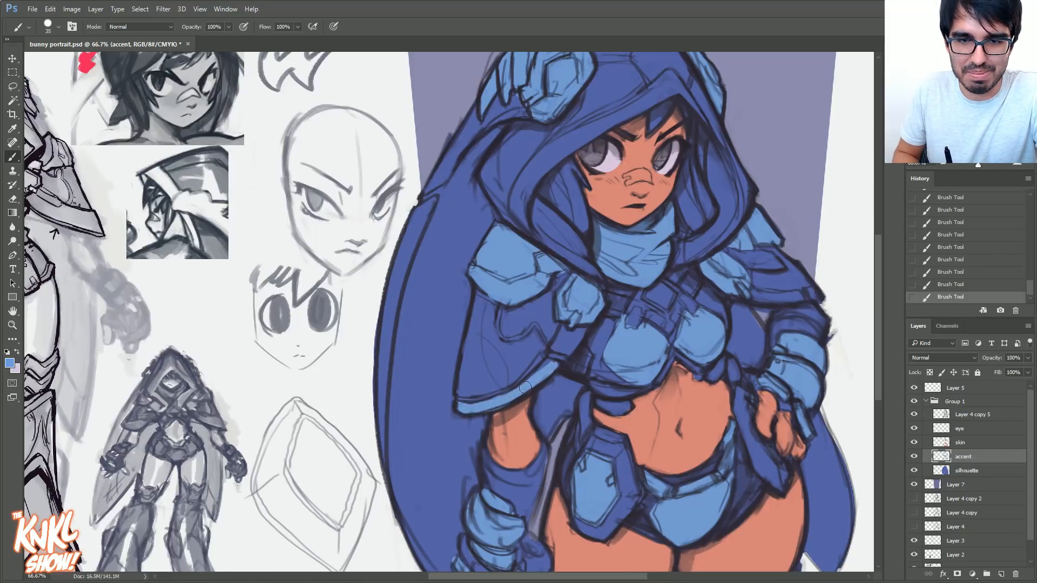
{"action": "key", "text": "bracketleft"}
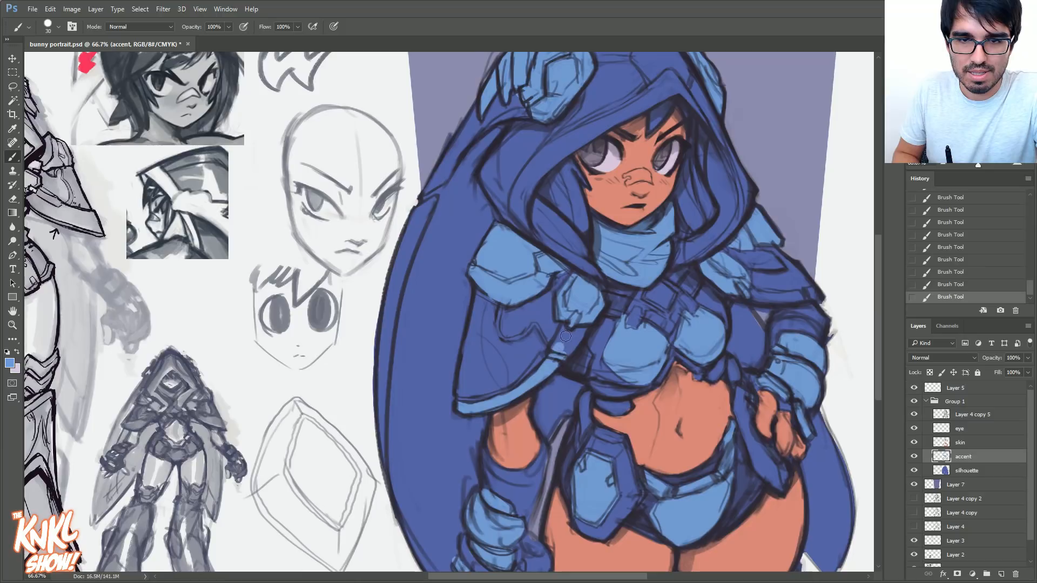
{"action": "key", "text": "bracketleft"}
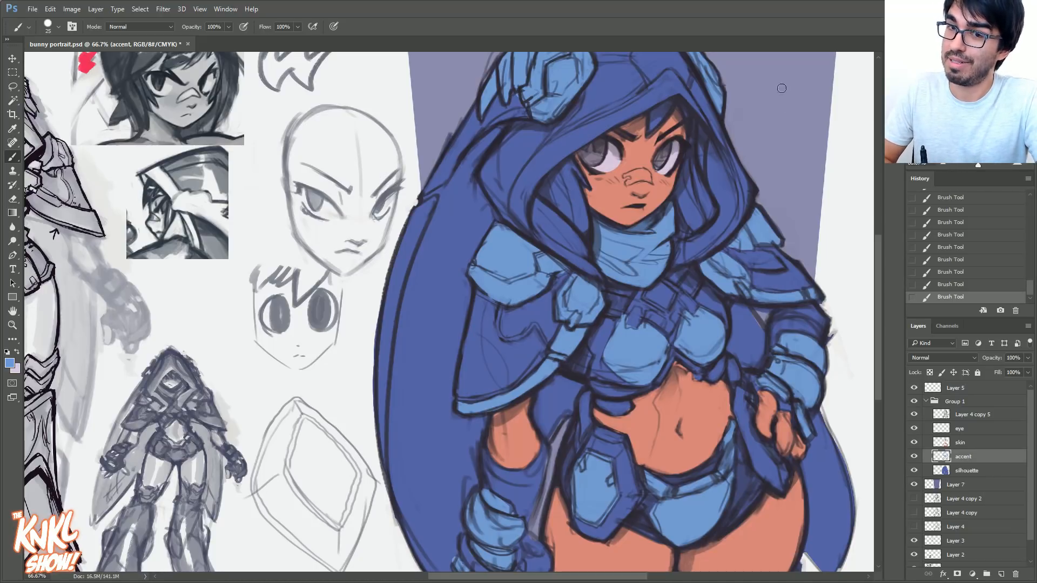
{"action": "left_click_drag", "start_coordinate": [978, 101], "coordinate": [983, 101]}
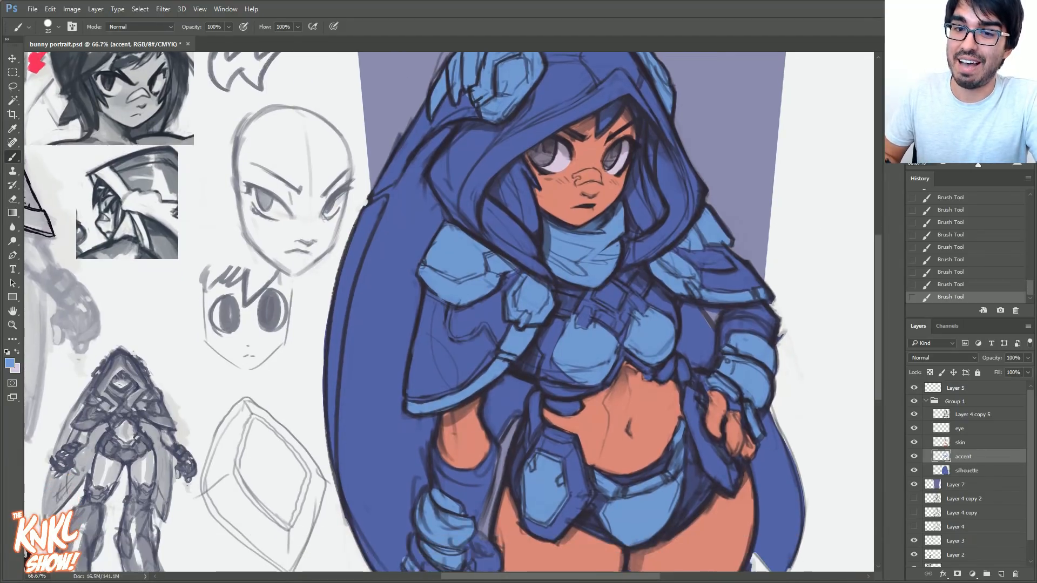
- Reduce the brush to size 15 and clean up the chest plate's accent edge around the strap end
{"action": "key", "text": "bracketleft"}
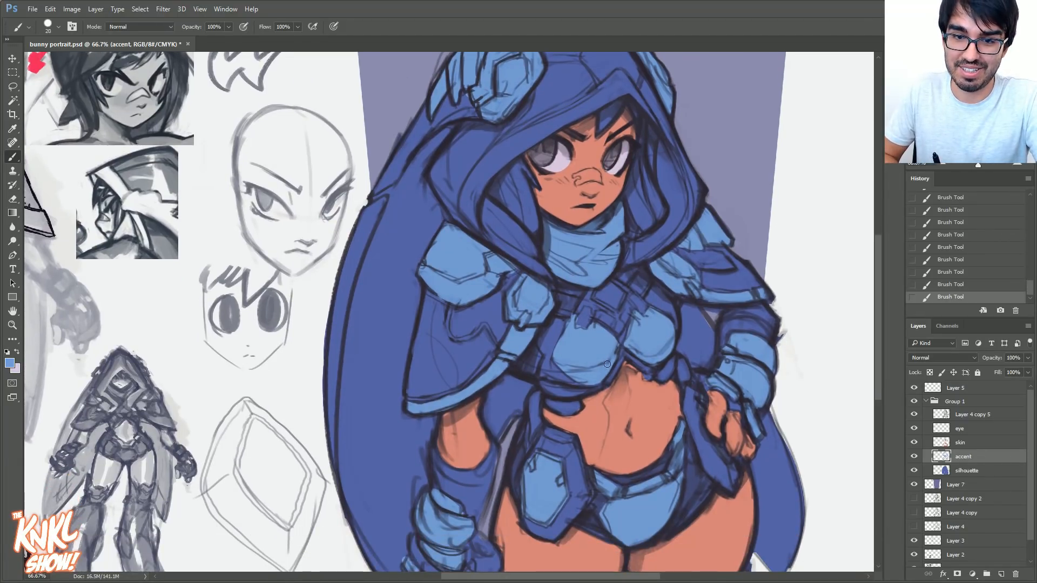
{"action": "key", "text": "bracketleft"}
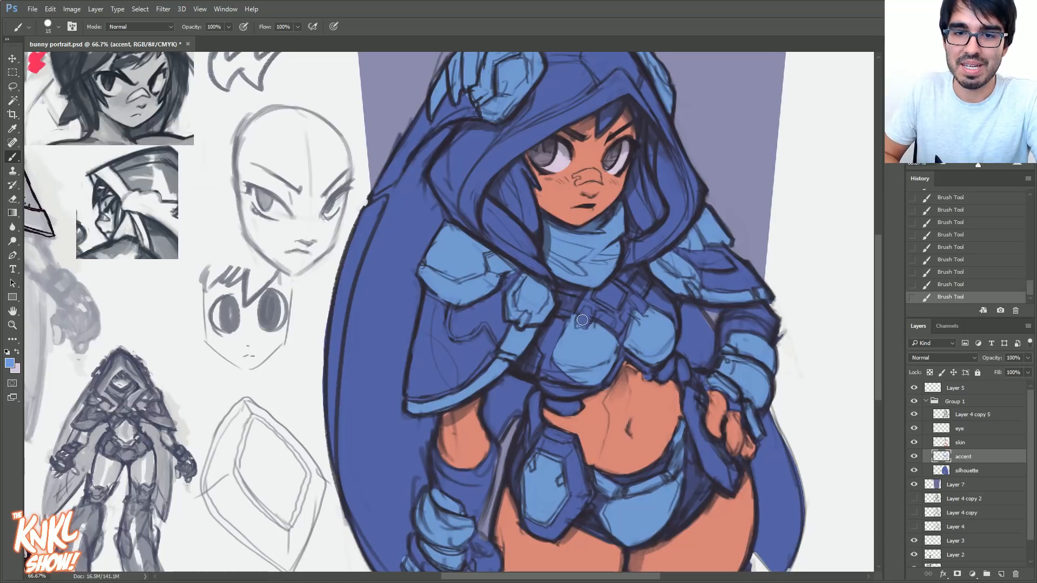
{"action": "left_click_drag", "start_coordinate": [578, 326], "coordinate": [581, 328]}
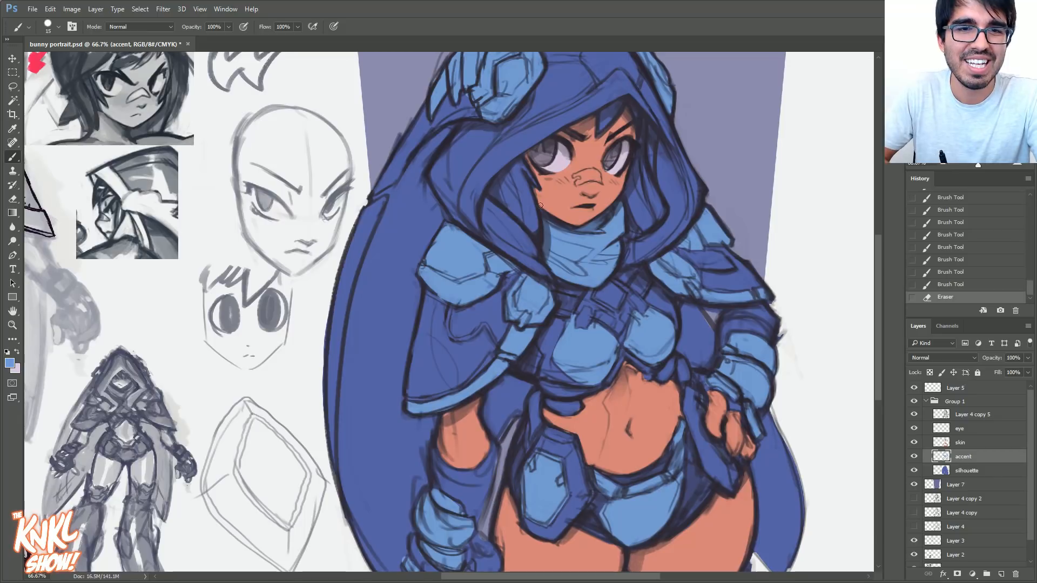
- Paint the small details on the crossed chest straps light blue with a size 15 brush, stepping back one brush stroke
{"action": "scroll", "coordinate": [453, 312], "scroll_direction": "down", "scroll_amount": 2}
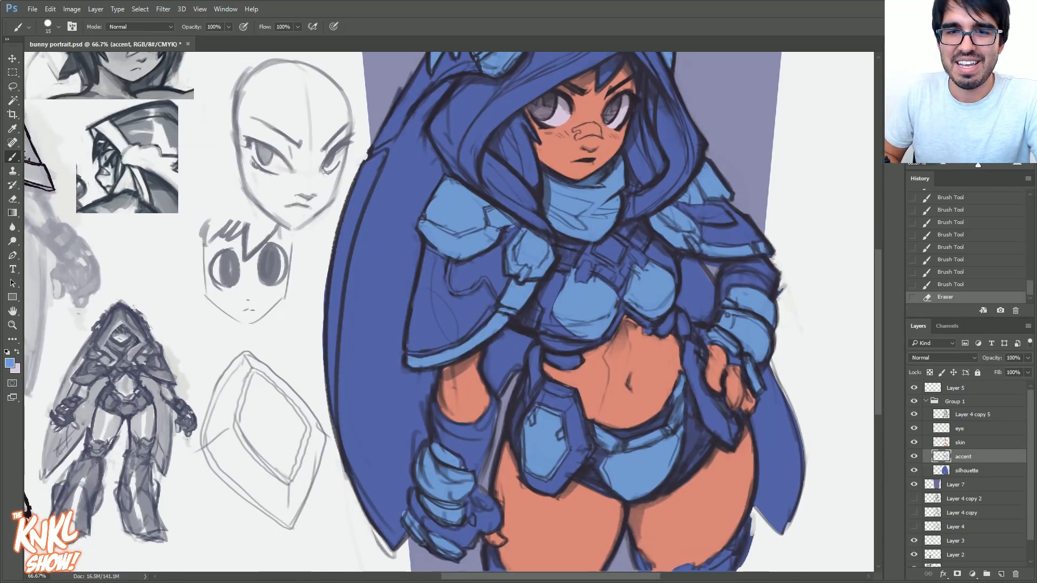
{"action": "scroll", "coordinate": [613, 223], "scroll_direction": "up", "scroll_amount": 3}
{"action": "scroll", "coordinate": [614, 224], "scroll_direction": "down", "scroll_amount": 2}
{"action": "key", "text": "bracketleft"}
{"action": "key", "text": "bracketright"}
{"action": "left_click_drag", "start_coordinate": [619, 286], "coordinate": [615, 294]}
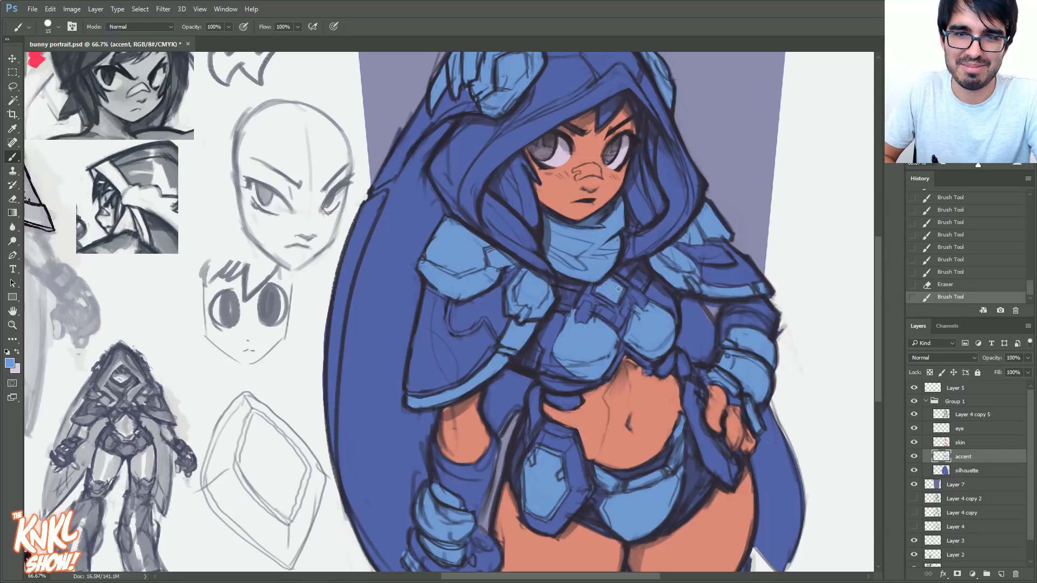
{"action": "left_click_drag", "start_coordinate": [612, 295], "coordinate": [615, 292]}
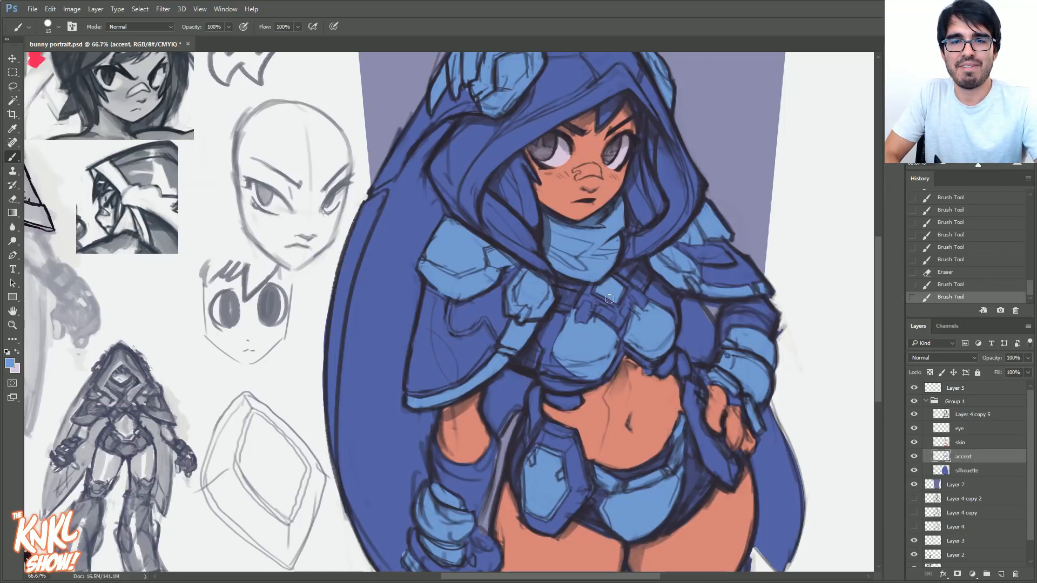
{"action": "mouse_move", "coordinate": [617, 292]}
{"action": "left_mouse_down"}
{"action": "mouse_move", "coordinate": [580, 318]}
{"action": "mouse_move", "coordinate": [588, 305]}
{"action": "mouse_move", "coordinate": [641, 301]}
{"action": "left_mouse_up"}
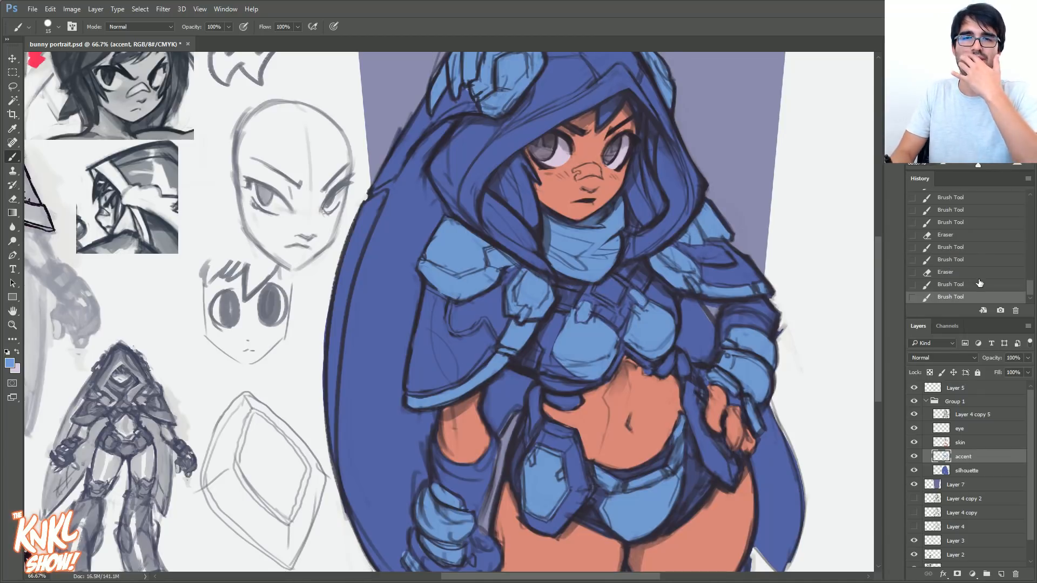
{"action": "left_click", "coordinate": [966, 285]}
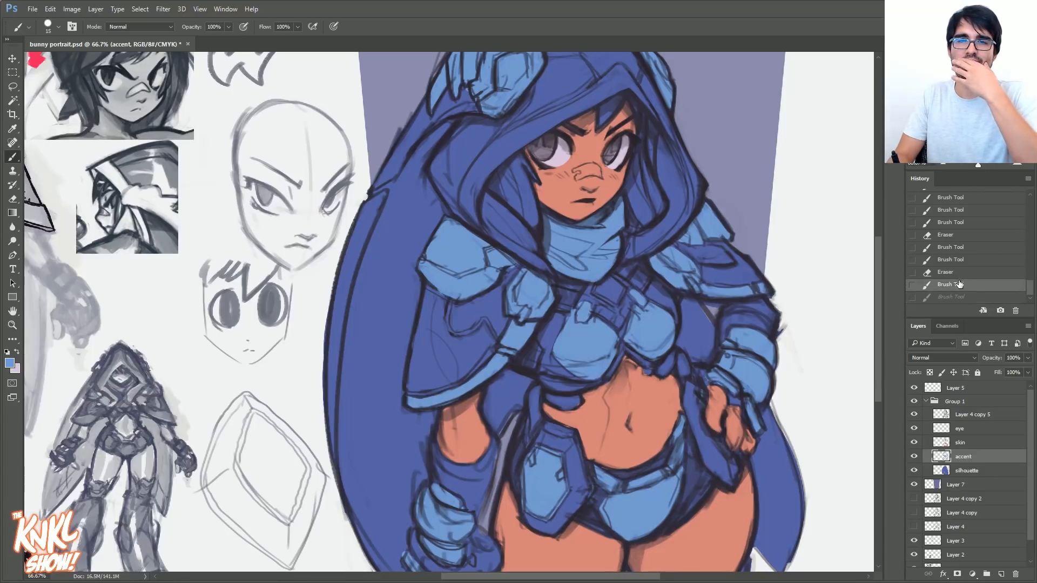
- Step back one more brush stroke and add a new layer named accent 2 above the accent layer
{"action": "left_click", "coordinate": [958, 272]}
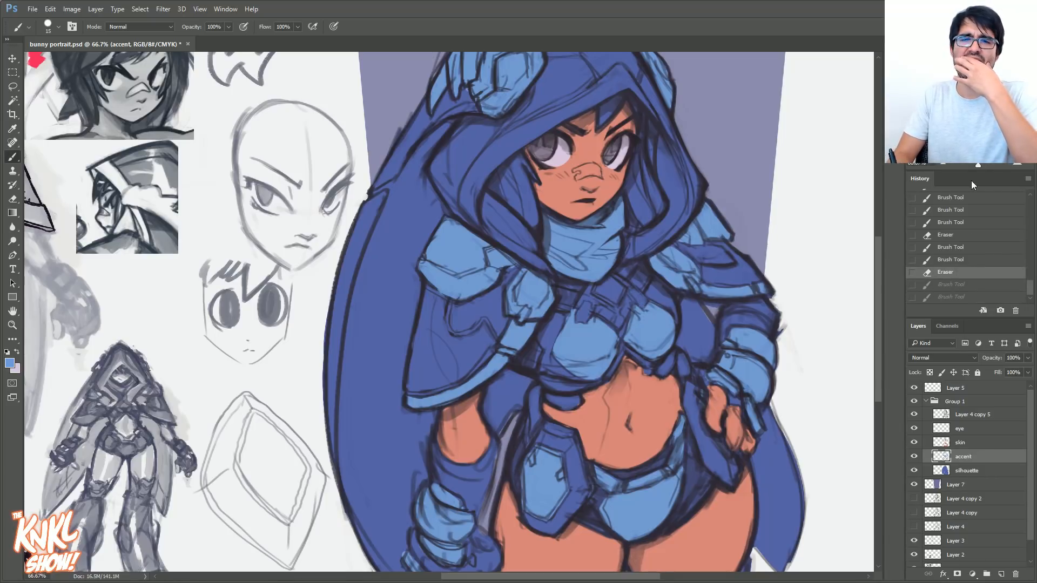
{"action": "left_click_drag", "start_coordinate": [423, 259], "coordinate": [423, 219]}
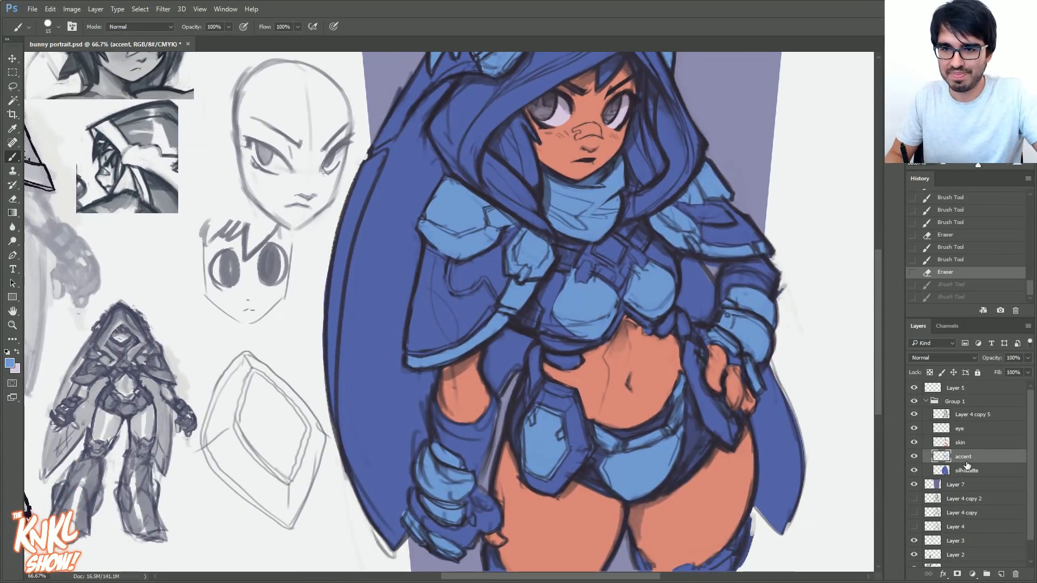
{"action": "key", "text": "ctrl+shift+n"}
{"action": "type", "text": "accent 2"}
{"action": "key", "text": "Return"}
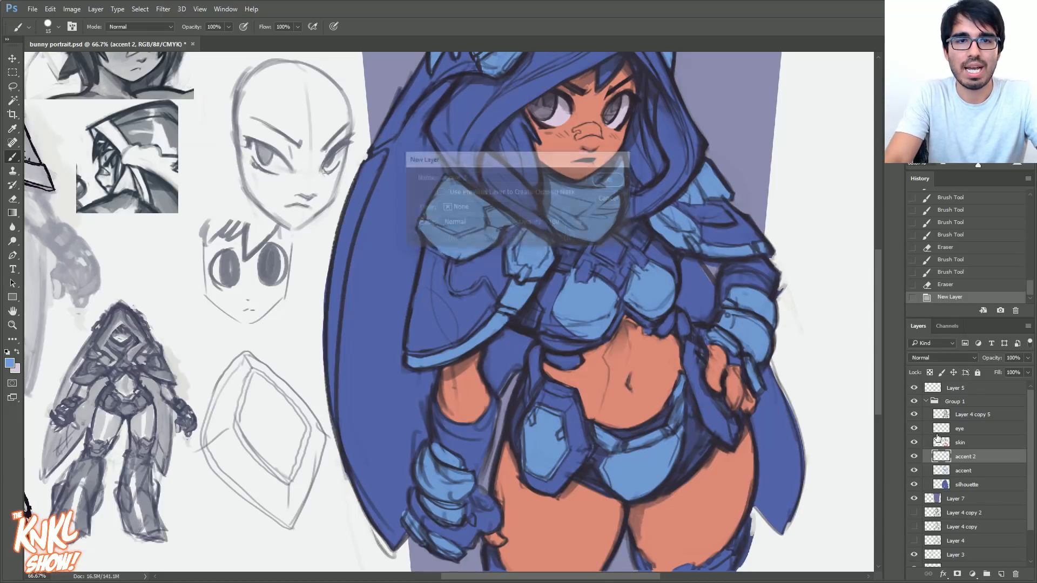
- Set the foreground colour to dark purple 494572
{"action": "left_click", "coordinate": [9, 364]}
{"action": "left_click", "coordinate": [424, 338]}
{"action": "left_click", "coordinate": [530, 193]}
{"action": "left_click", "coordinate": [434, 225]}
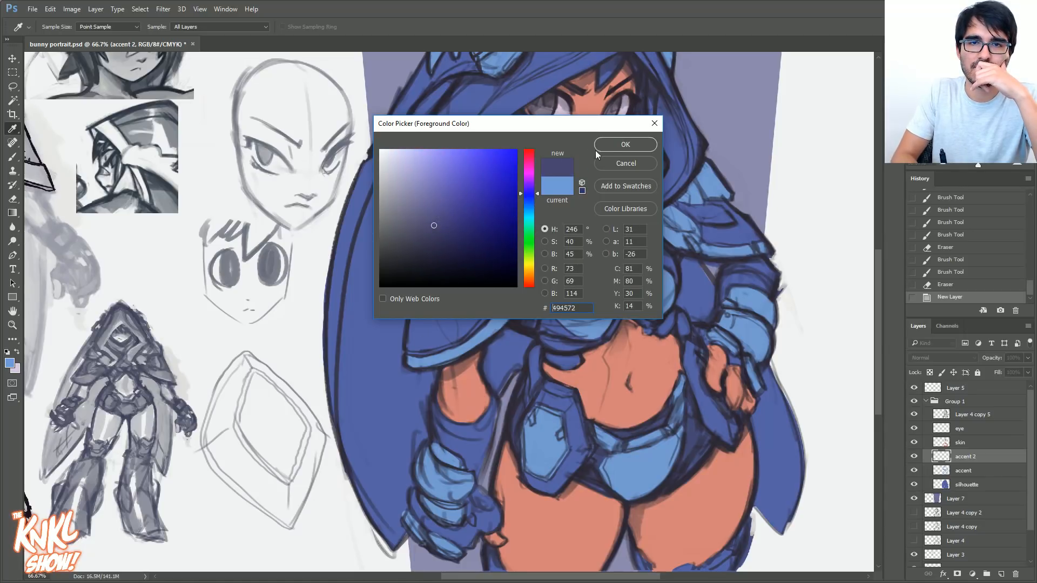
{"action": "left_click", "coordinate": [617, 146]}
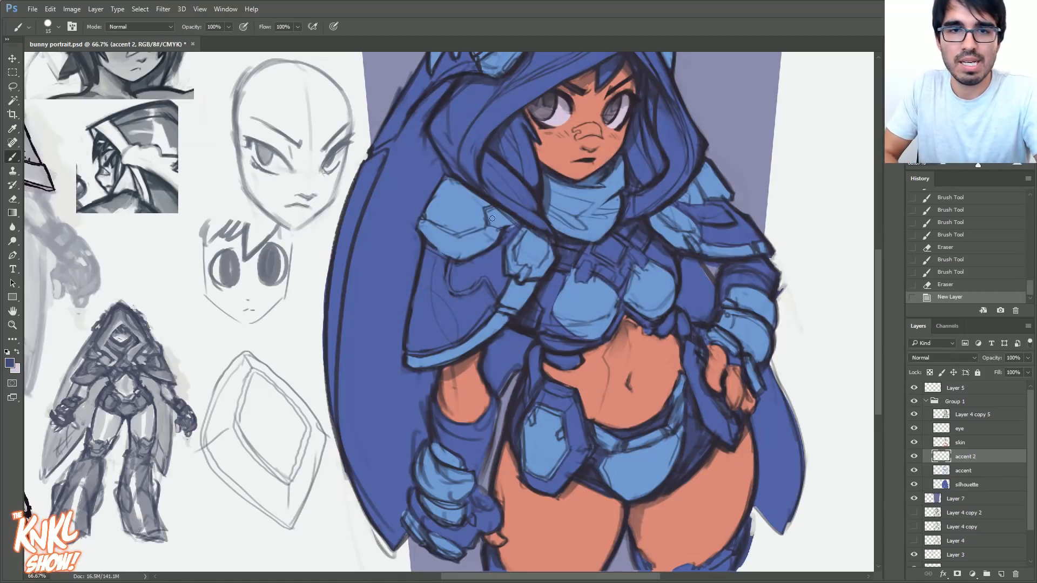
- Paint the cloth between the scarf and the chest straps dark purple on the accent 2 layer
{"action": "key", "text": "["}
{"action": "mouse_move", "coordinate": [566, 255]}
{"action": "left_mouse_down"}
{"action": "mouse_move", "coordinate": [576, 253]}
{"action": "mouse_move", "coordinate": [560, 240]}
{"action": "left_mouse_up"}
{"action": "left_click_drag", "start_coordinate": [644, 250], "coordinate": [640, 244]}
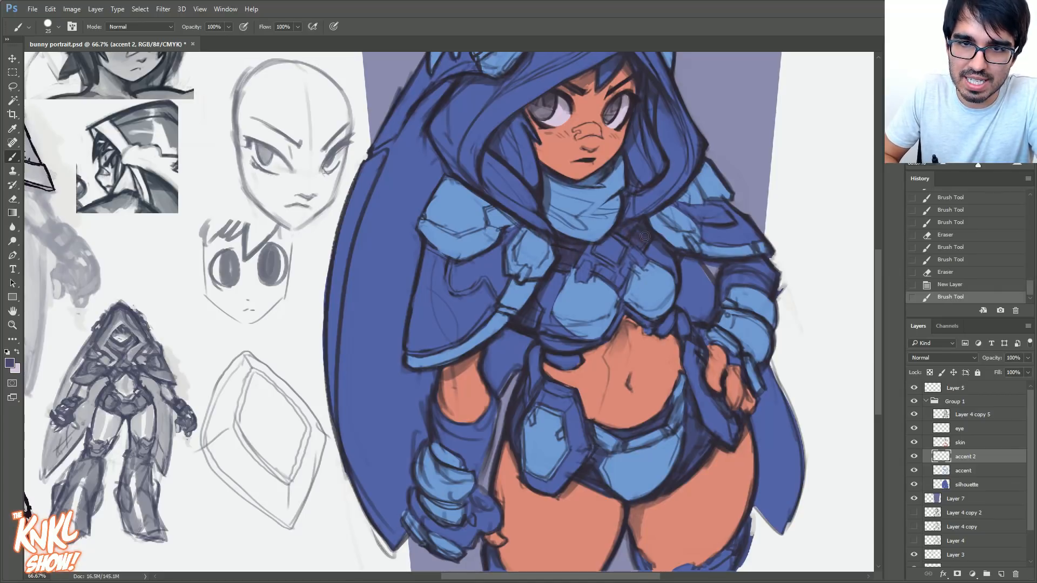
- Paint the far shoulder's cloth, the short cape's main panel and the bodice's side dark purple
{"action": "key", "text": "]"}
{"action": "key", "text": "]"}
{"action": "mouse_move", "coordinate": [713, 240]}
{"action": "left_mouse_down"}
{"action": "mouse_move", "coordinate": [750, 233]}
{"action": "mouse_move", "coordinate": [731, 212]}
{"action": "left_mouse_up"}
{"action": "key", "text": "]"}
{"action": "mouse_move", "coordinate": [423, 317]}
{"action": "left_mouse_down"}
{"action": "mouse_move", "coordinate": [467, 326]}
{"action": "mouse_move", "coordinate": [484, 313]}
{"action": "mouse_move", "coordinate": [485, 296]}
{"action": "mouse_move", "coordinate": [455, 301]}
{"action": "mouse_move", "coordinate": [449, 266]}
{"action": "mouse_move", "coordinate": [430, 252]}
{"action": "mouse_move", "coordinate": [436, 338]}
{"action": "mouse_move", "coordinate": [416, 350]}
{"action": "mouse_move", "coordinate": [426, 287]}
{"action": "mouse_move", "coordinate": [426, 301]}
{"action": "left_mouse_up"}
{"action": "key", "text": "["}
{"action": "key", "text": "["}
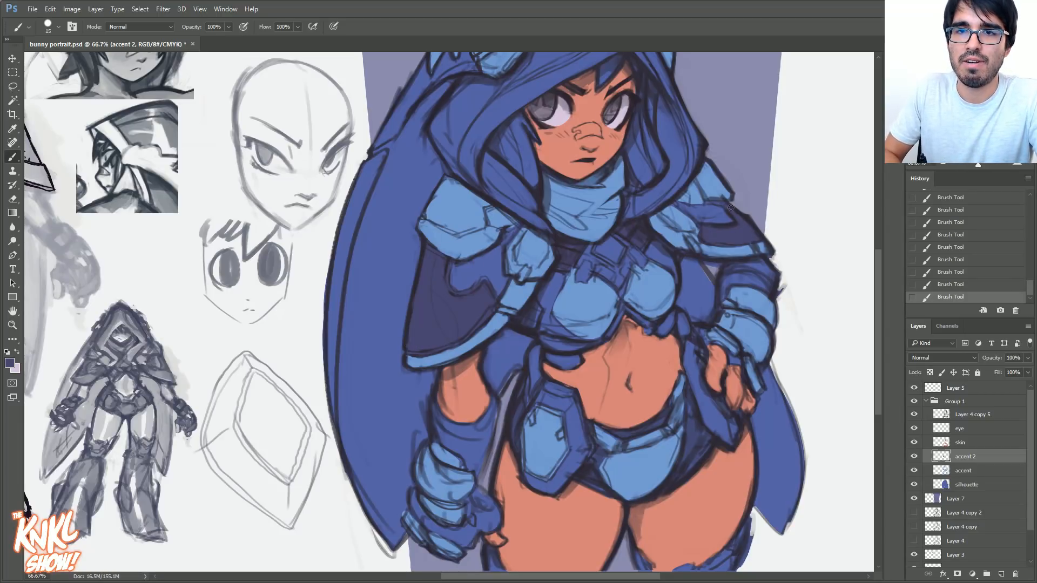
{"action": "key", "text": "]"}
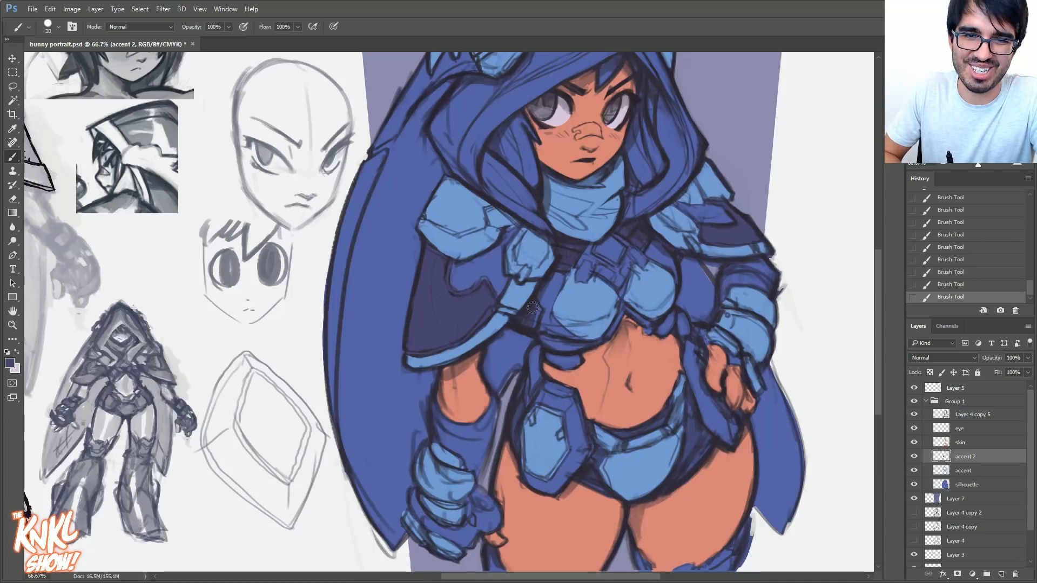
{"action": "key", "text": "bracketleft"}
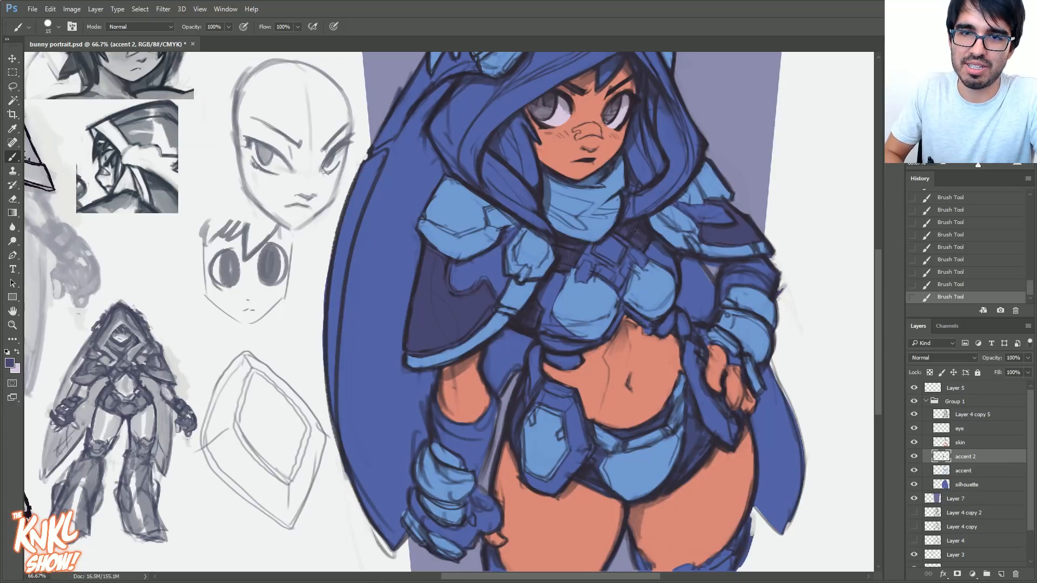
- Paint the hood's inner lining on both sides of the face dark purple
{"action": "scroll", "coordinate": [642, 191], "scroll_direction": "up", "scroll_amount": 4}
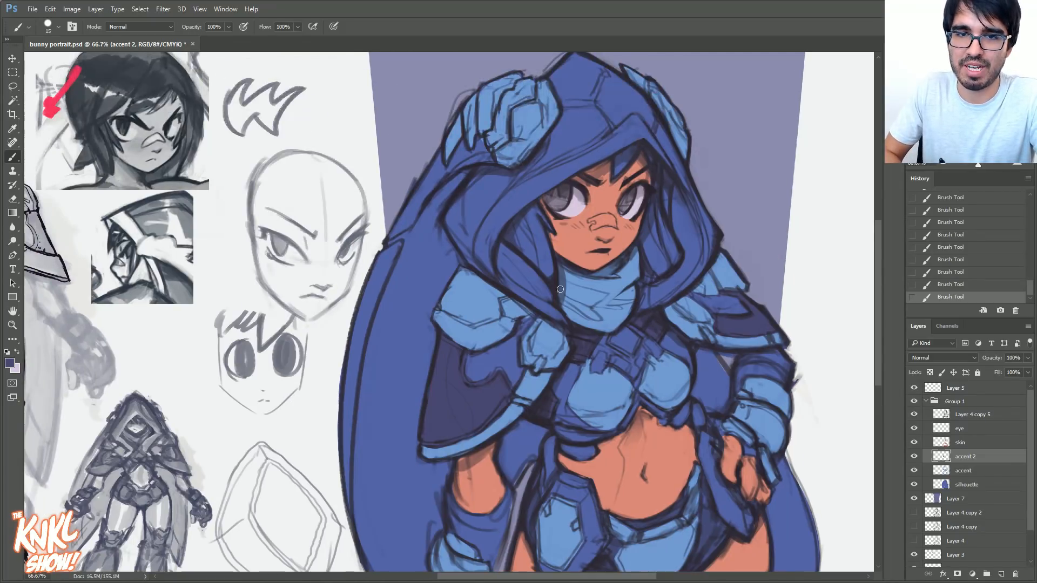
{"action": "left_click_drag", "start_coordinate": [546, 296], "coordinate": [509, 261]}
{"action": "key", "text": "bracketright"}
{"action": "mouse_move", "coordinate": [648, 294]}
{"action": "left_mouse_down"}
{"action": "mouse_move", "coordinate": [649, 303]}
{"action": "mouse_move", "coordinate": [689, 257]}
{"action": "mouse_move", "coordinate": [693, 223]}
{"action": "mouse_move", "coordinate": [676, 197]}
{"action": "left_mouse_up"}
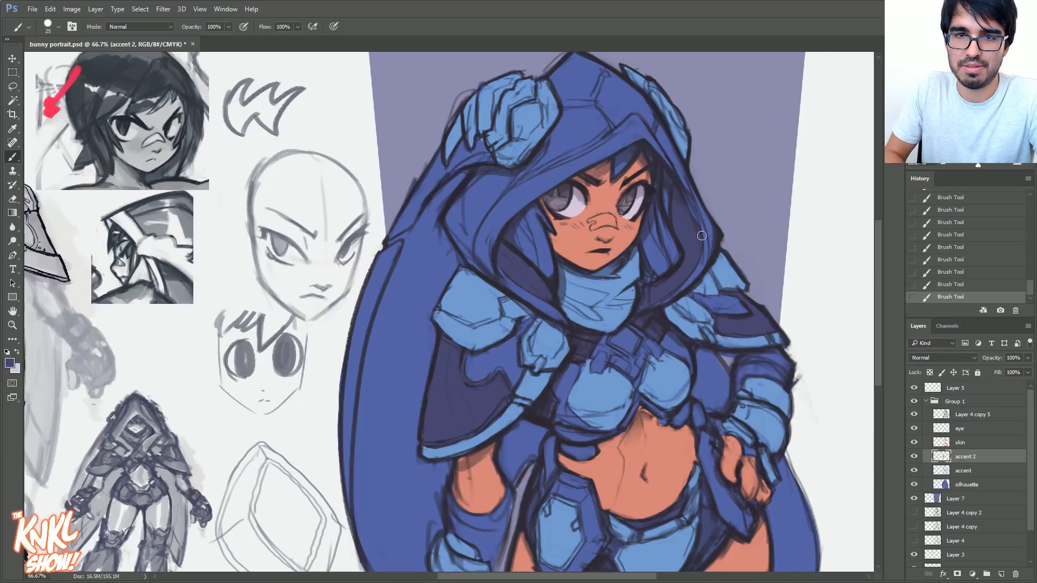
{"action": "key", "text": "bracketleft"}
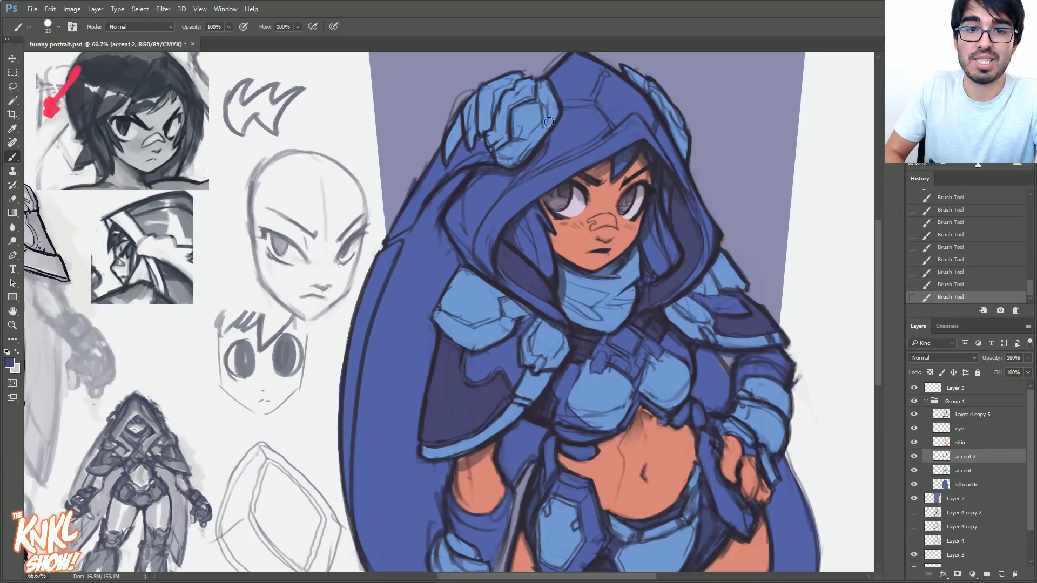
{"action": "key", "text": "bracketright"}
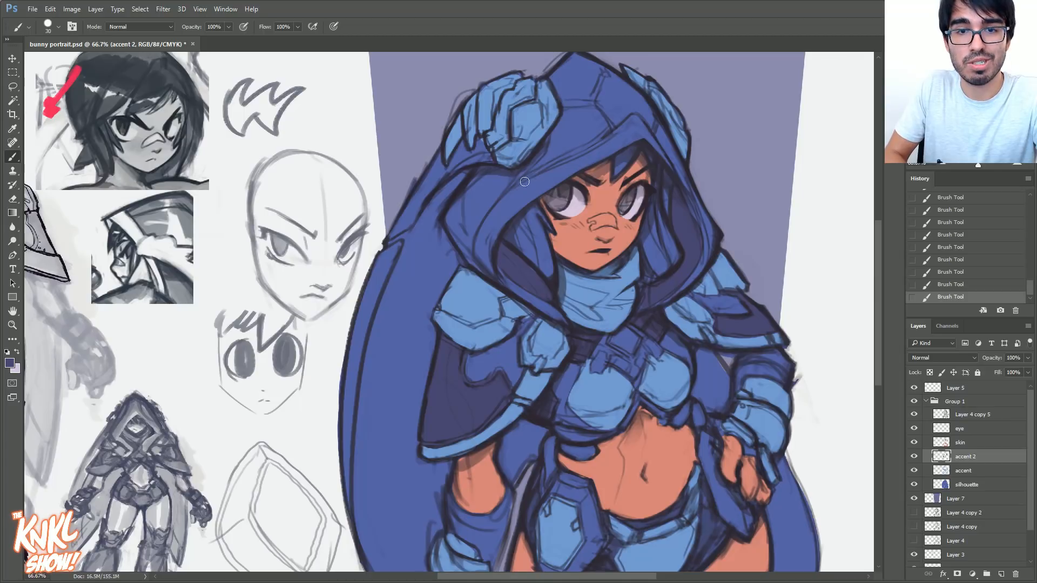
- Paint the panels on top of the hood between the ornaments and the front rim dark purple
{"action": "key", "text": "bracketright"}
{"action": "mouse_move", "coordinate": [552, 161]}
{"action": "left_mouse_down"}
{"action": "mouse_move", "coordinate": [604, 129]}
{"action": "mouse_move", "coordinate": [594, 112]}
{"action": "mouse_move", "coordinate": [562, 158]}
{"action": "left_mouse_up"}
{"action": "mouse_move", "coordinate": [605, 130]}
{"action": "left_mouse_down"}
{"action": "mouse_move", "coordinate": [564, 161]}
{"action": "mouse_move", "coordinate": [557, 122]}
{"action": "mouse_move", "coordinate": [545, 154]}
{"action": "mouse_move", "coordinate": [585, 109]}
{"action": "left_mouse_up"}
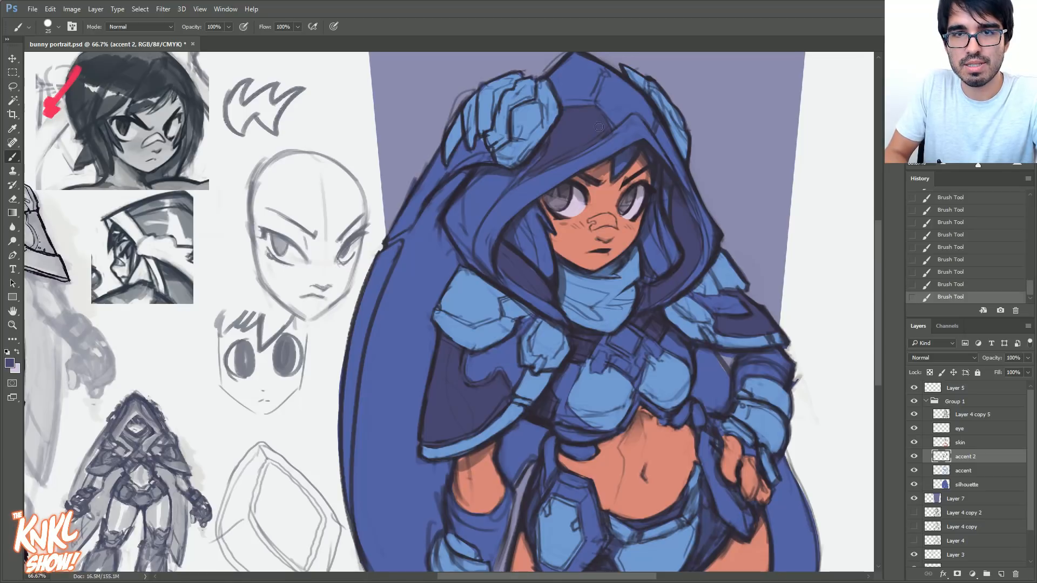
{"action": "mouse_move", "coordinate": [684, 175]}
{"action": "left_mouse_down"}
{"action": "mouse_move", "coordinate": [664, 141]}
{"action": "mouse_move", "coordinate": [671, 152]}
{"action": "left_mouse_up"}
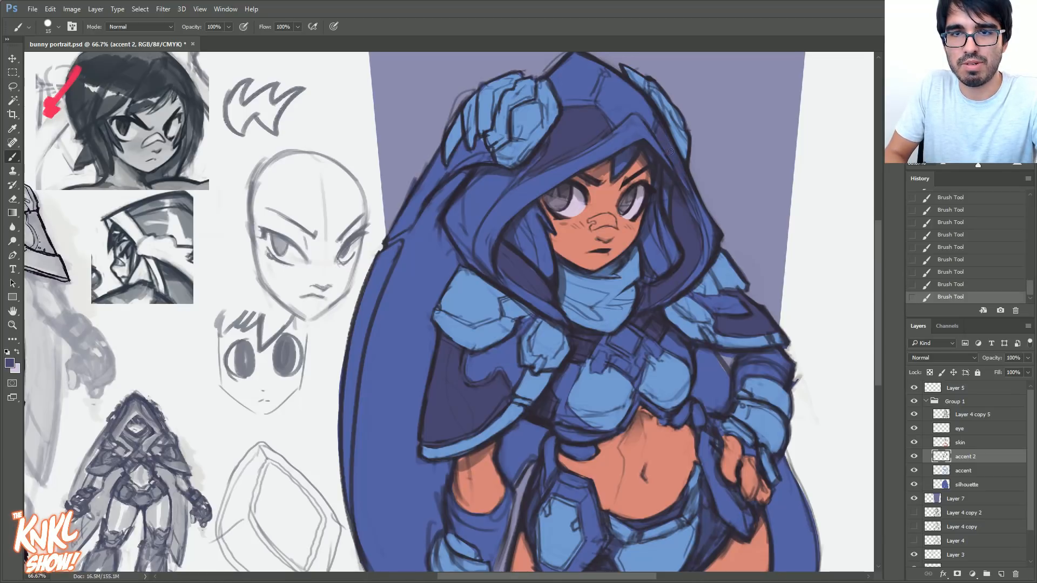
{"action": "mouse_move", "coordinate": [573, 102]}
{"action": "left_mouse_down"}
{"action": "mouse_move", "coordinate": [594, 80]}
{"action": "mouse_move", "coordinate": [576, 92]}
{"action": "mouse_move", "coordinate": [585, 97]}
{"action": "mouse_move", "coordinate": [576, 82]}
{"action": "mouse_move", "coordinate": [554, 92]}
{"action": "mouse_move", "coordinate": [569, 67]}
{"action": "mouse_move", "coordinate": [547, 90]}
{"action": "left_mouse_up"}
- Paint the cloth edge under the chest plate and the narrow strip beside the hip pouch dark purple
{"action": "scroll", "coordinate": [552, 150], "scroll_direction": "down", "scroll_amount": 3}
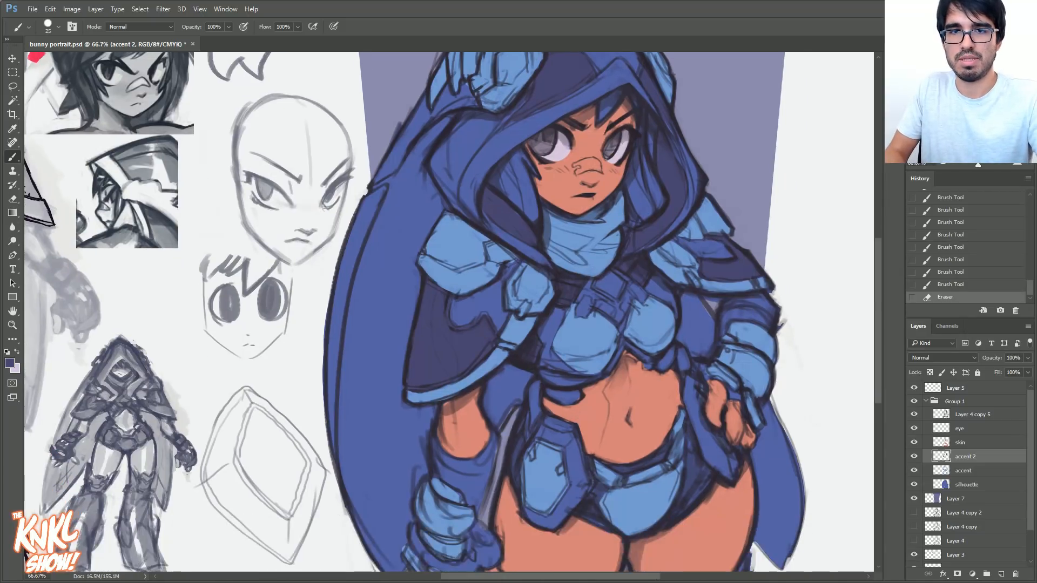
{"action": "key", "text": "bracketleft"}
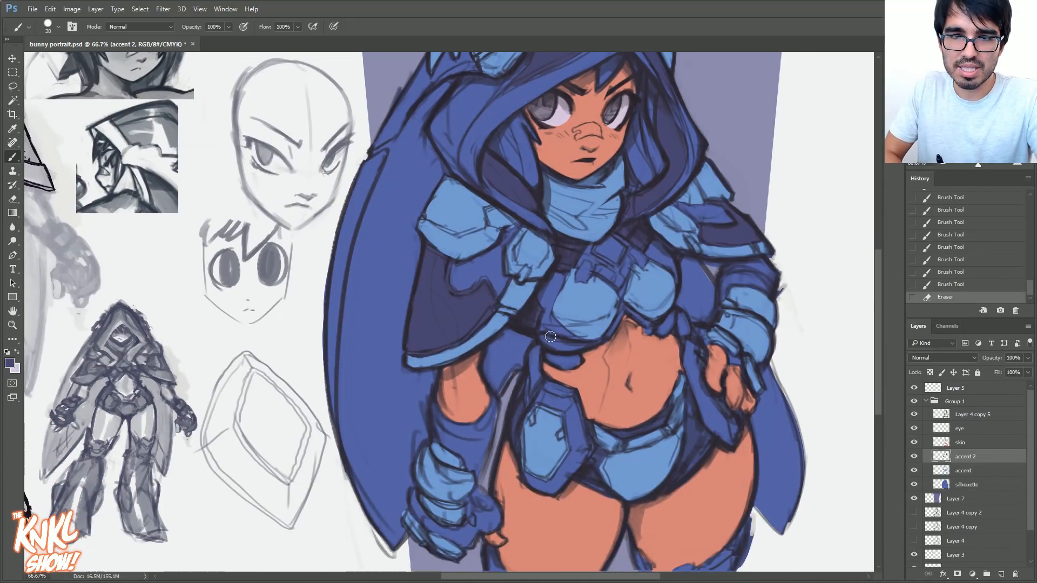
{"action": "mouse_move", "coordinate": [563, 359]}
{"action": "left_mouse_down"}
{"action": "mouse_move", "coordinate": [570, 350]}
{"action": "mouse_move", "coordinate": [546, 341]}
{"action": "mouse_move", "coordinate": [590, 338]}
{"action": "mouse_move", "coordinate": [584, 355]}
{"action": "left_mouse_up"}
{"action": "key", "text": "bracketleft"}
{"action": "key", "text": "bracketleft"}
{"action": "left_click_drag", "start_coordinate": [664, 323], "coordinate": [670, 319]}
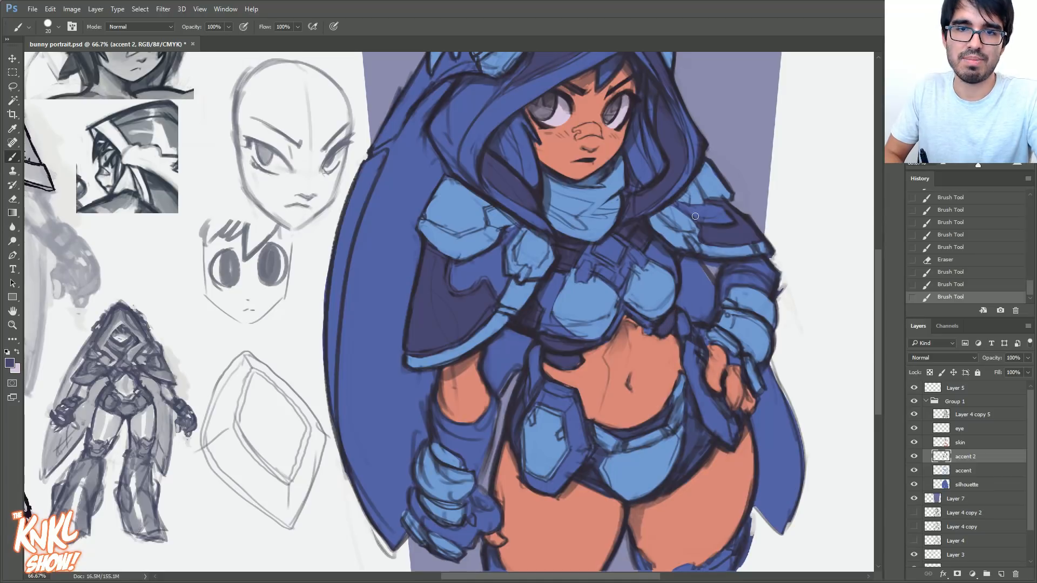
{"action": "key", "text": "bracketright"}
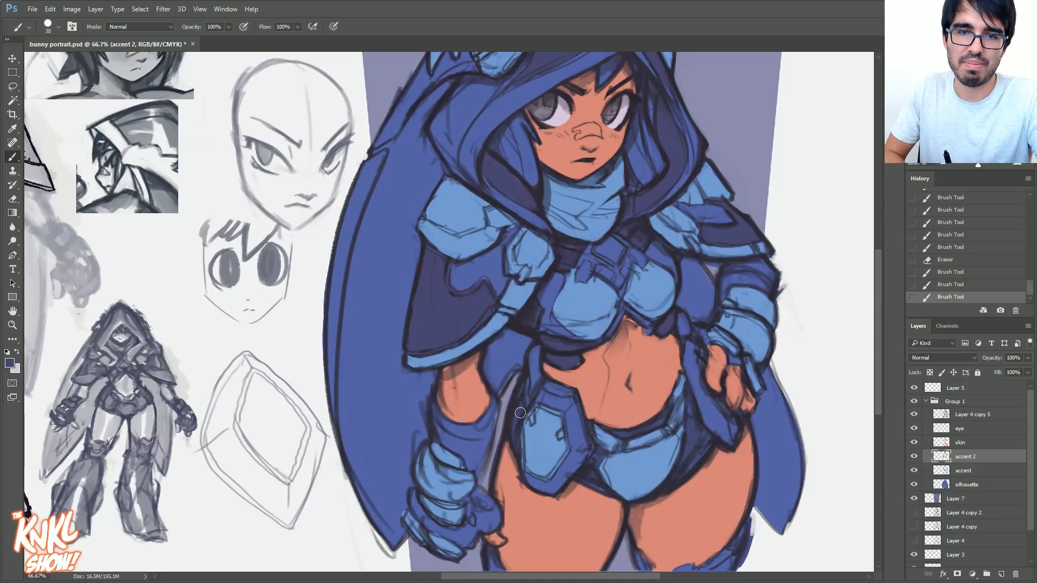
{"action": "left_click_drag", "start_coordinate": [522, 402], "coordinate": [525, 388]}
{"action": "left_click_drag", "start_coordinate": [526, 381], "coordinate": [525, 371]}
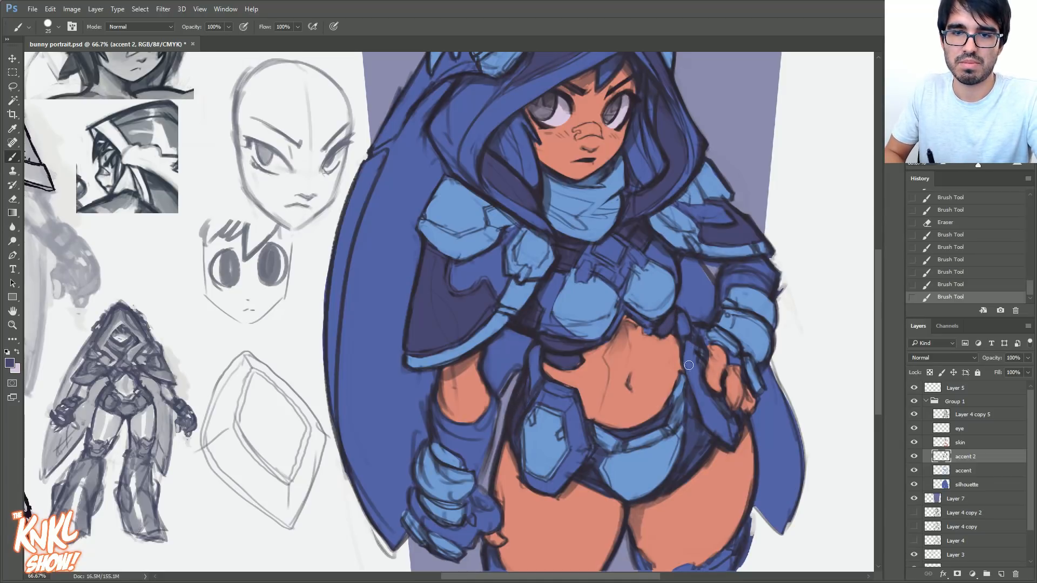
- Paint the sides of the shorts around the light blue front panel dark purple
{"action": "key", "text": "bracketright"}
{"action": "left_click_drag", "start_coordinate": [591, 483], "coordinate": [599, 458]}
{"action": "left_click_drag", "start_coordinate": [682, 475], "coordinate": [691, 407]}
{"action": "key", "text": "bracketleft"}
{"action": "key", "text": "bracketleft"}
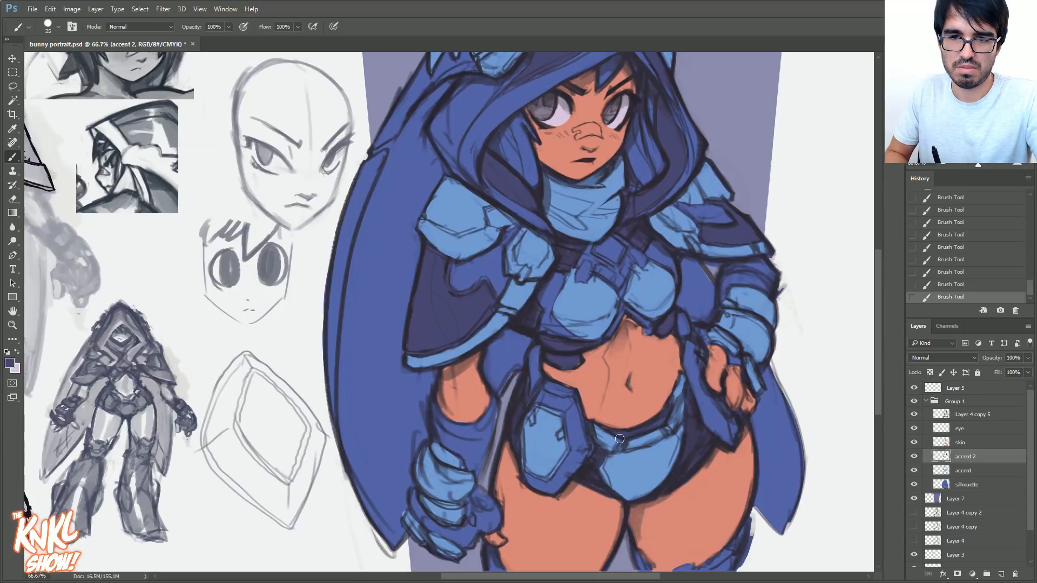
{"action": "key", "text": "bracketright"}
{"action": "key", "text": "bracketright"}
{"action": "key", "text": "bracketright"}
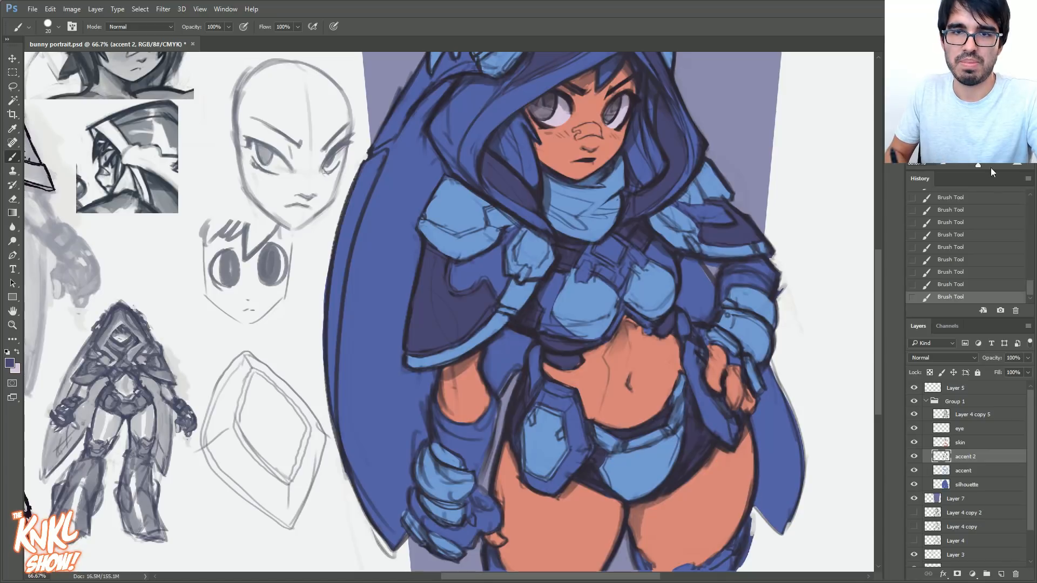
- Paint the forearm wraps on both arms and the near hand's glove dark purple
{"action": "left_click_drag", "start_coordinate": [727, 285], "coordinate": [760, 282]}
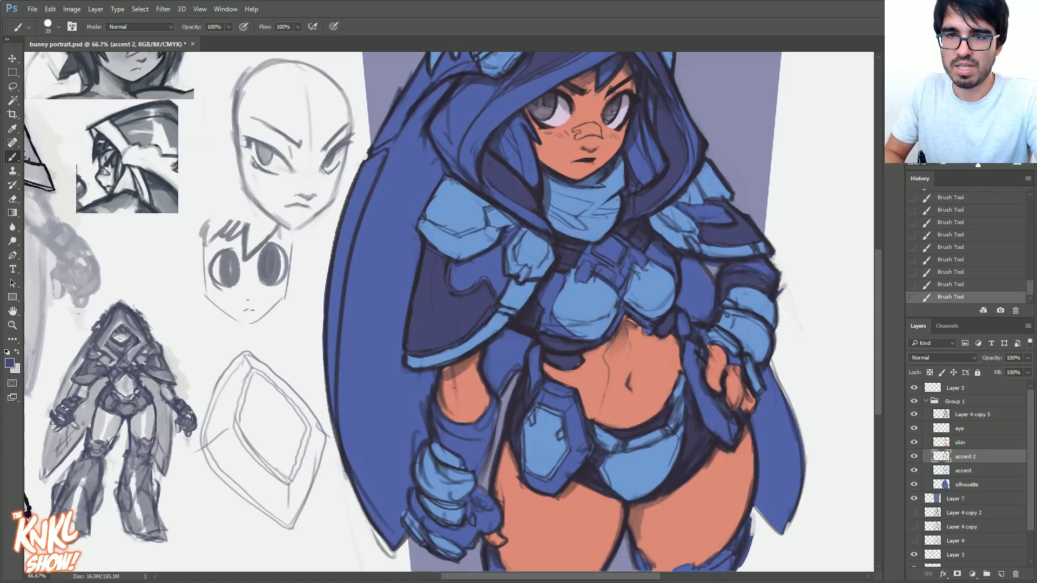
{"action": "key", "text": "bracketleft"}
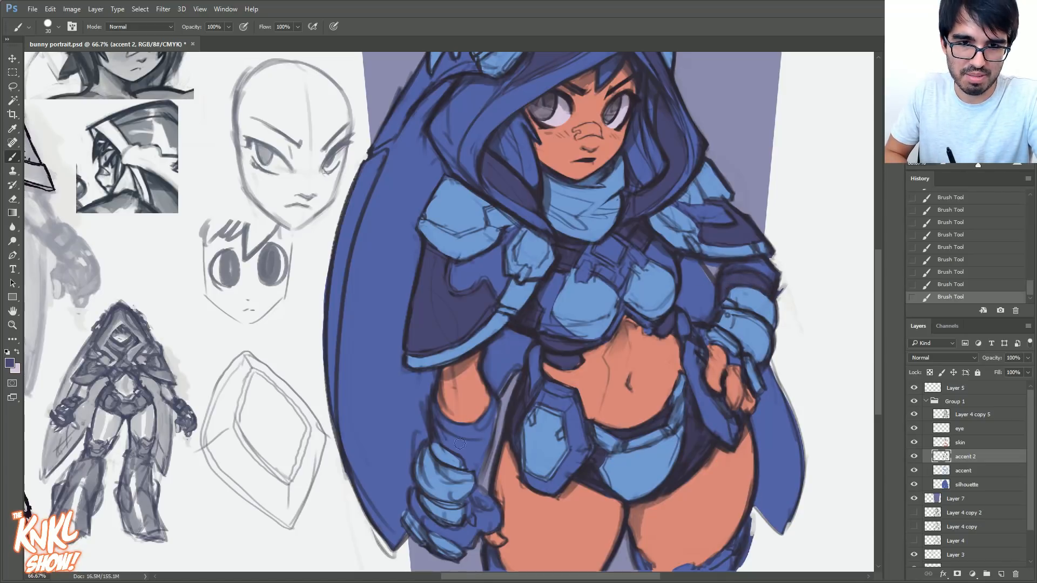
{"action": "mouse_move", "coordinate": [484, 443]}
{"action": "left_mouse_down"}
{"action": "mouse_move", "coordinate": [476, 461]}
{"action": "mouse_move", "coordinate": [473, 448]}
{"action": "left_mouse_up"}
{"action": "key", "text": "bracketleft"}
{"action": "key", "text": "bracketright"}
{"action": "key", "text": "bracketright"}
{"action": "mouse_move", "coordinate": [417, 508]}
{"action": "left_mouse_down"}
{"action": "mouse_move", "coordinate": [464, 543]}
{"action": "mouse_move", "coordinate": [470, 526]}
{"action": "mouse_move", "coordinate": [471, 536]}
{"action": "mouse_move", "coordinate": [495, 525]}
{"action": "mouse_move", "coordinate": [470, 516]}
{"action": "left_mouse_up"}
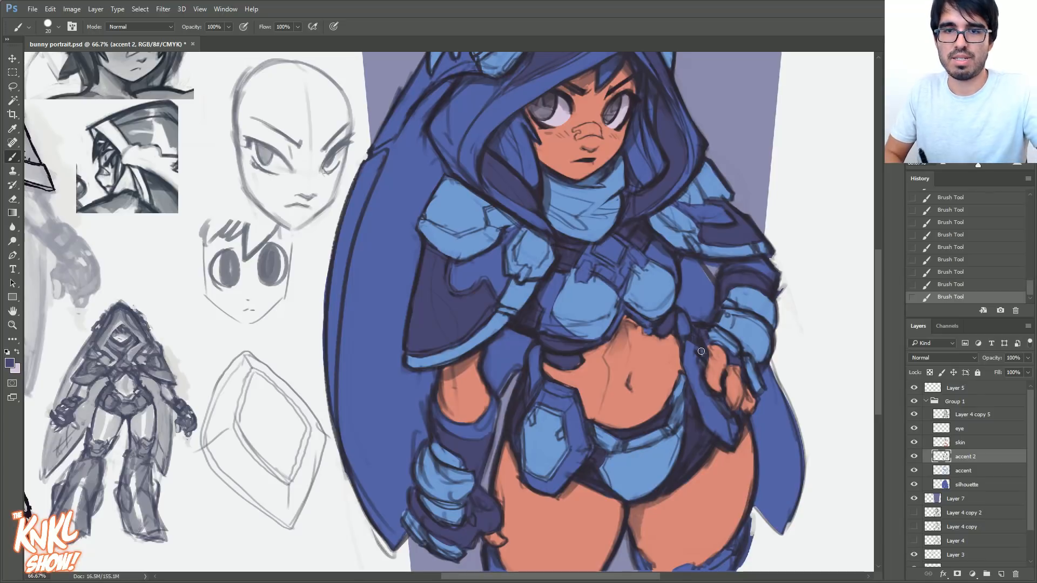
- Sample the skin colour and paint the far arm's bare patch above the wrap on the skin layer
{"action": "left_click", "coordinate": [652, 390], "text": "alt"}
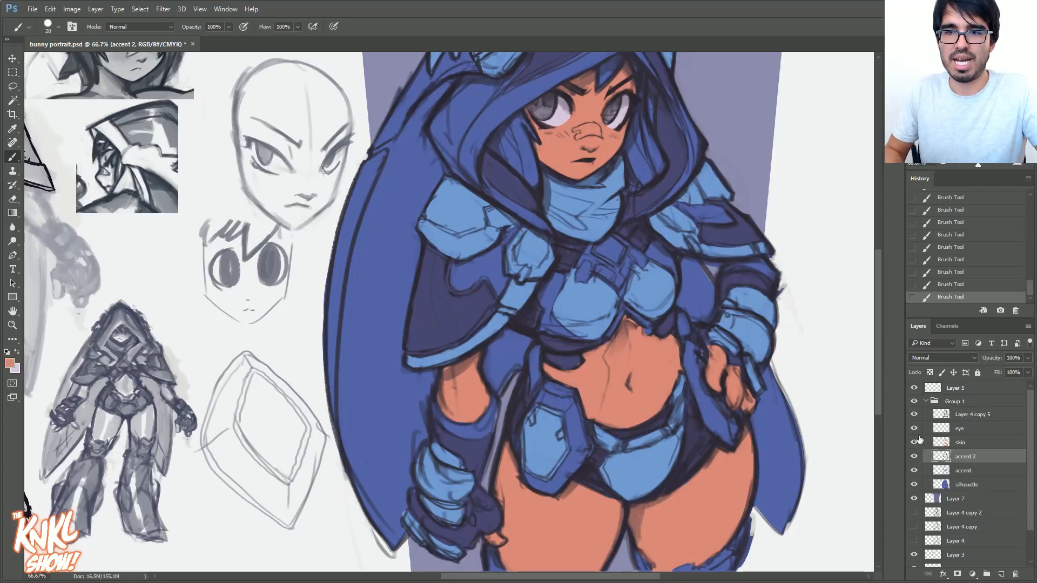
{"action": "left_click", "coordinate": [960, 443]}
{"action": "left_click_drag", "start_coordinate": [727, 265], "coordinate": [774, 277]}
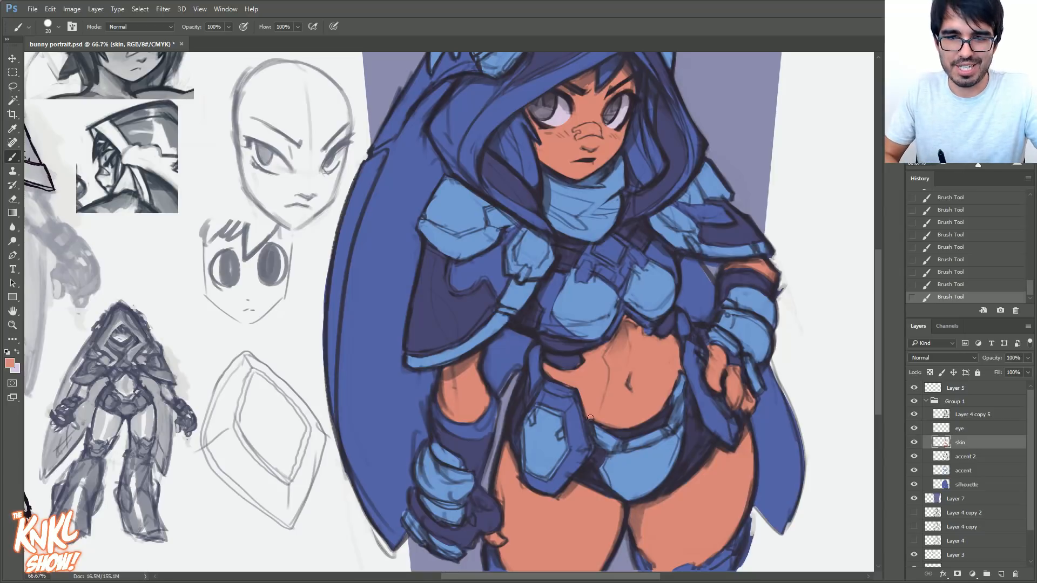
- Sample the dark purple, and erase stray paint around the hood's front rim on the accent and accent 2 layers
{"action": "key", "text": "alt"}
{"action": "left_click", "coordinate": [675, 141], "text": "alt"}
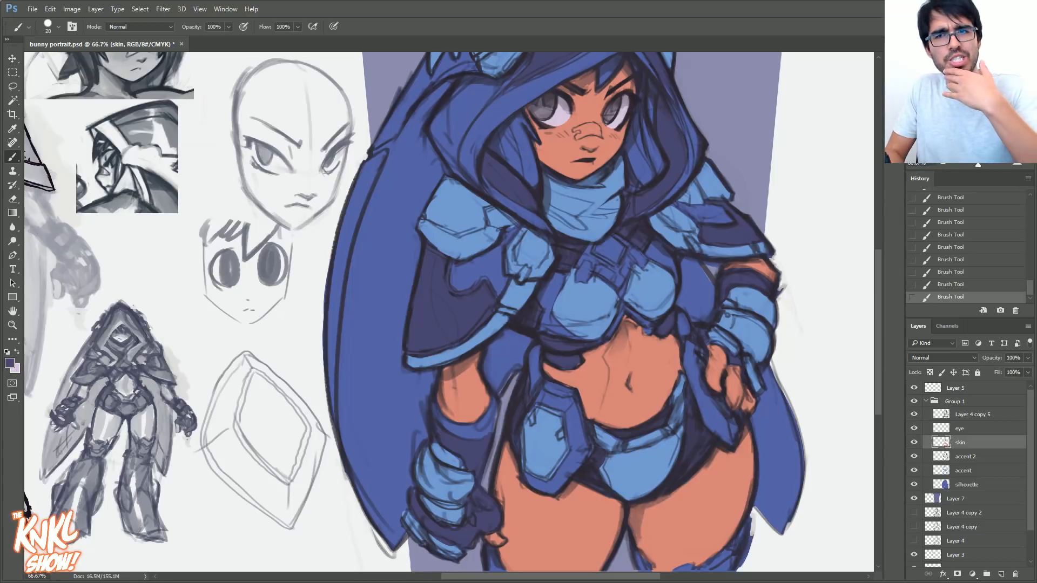
{"action": "scroll", "coordinate": [449, 312], "scroll_direction": "up", "scroll_amount": 5}
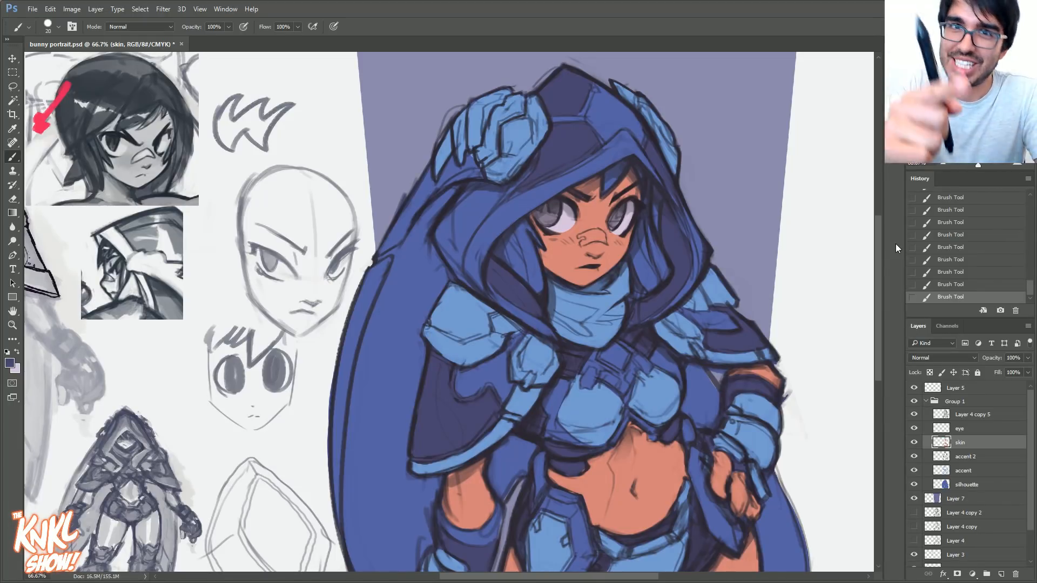
{"action": "left_click", "coordinate": [968, 471]}
{"action": "mouse_move", "coordinate": [527, 198]}
{"action": "left_mouse_down"}
{"action": "mouse_move", "coordinate": [565, 177]}
{"action": "mouse_move", "coordinate": [517, 202]}
{"action": "mouse_move", "coordinate": [595, 162]}
{"action": "mouse_move", "coordinate": [615, 182]}
{"action": "left_mouse_up"}
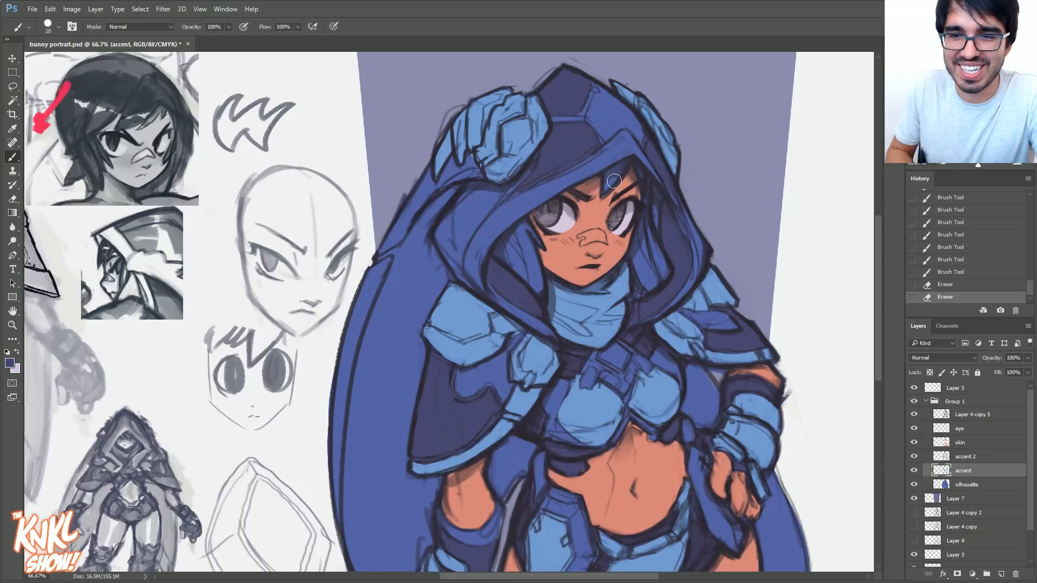
{"action": "left_click", "coordinate": [965, 458]}
{"action": "left_click_drag", "start_coordinate": [513, 197], "coordinate": [562, 179]}
{"action": "mouse_move", "coordinate": [540, 187]}
{"action": "left_mouse_down"}
{"action": "mouse_move", "coordinate": [558, 181]}
{"action": "mouse_move", "coordinate": [551, 154]}
{"action": "left_mouse_up"}
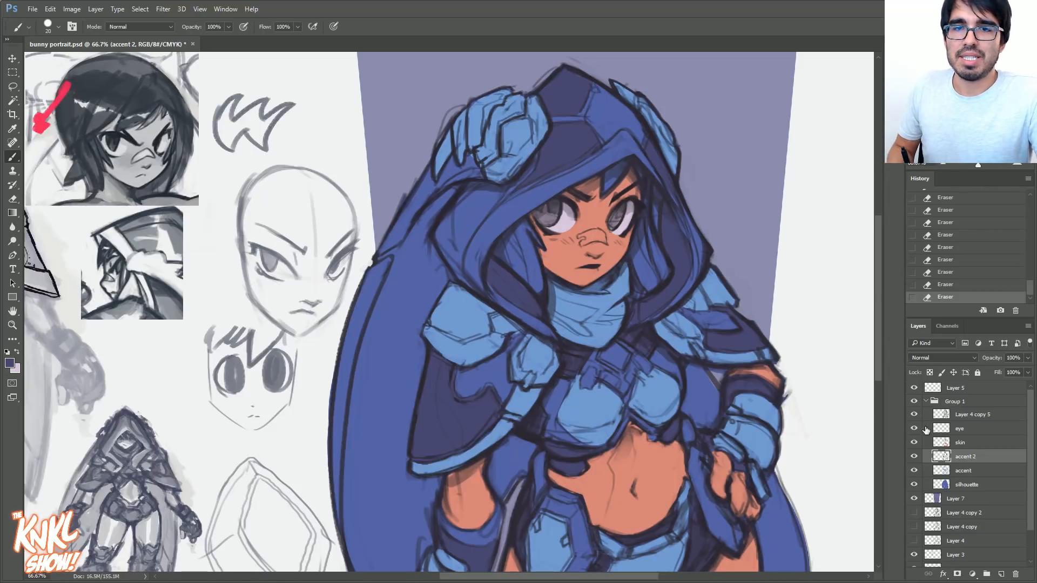
- Add a new layer with the default name directly above the skin layer
{"action": "left_click", "coordinate": [968, 443]}
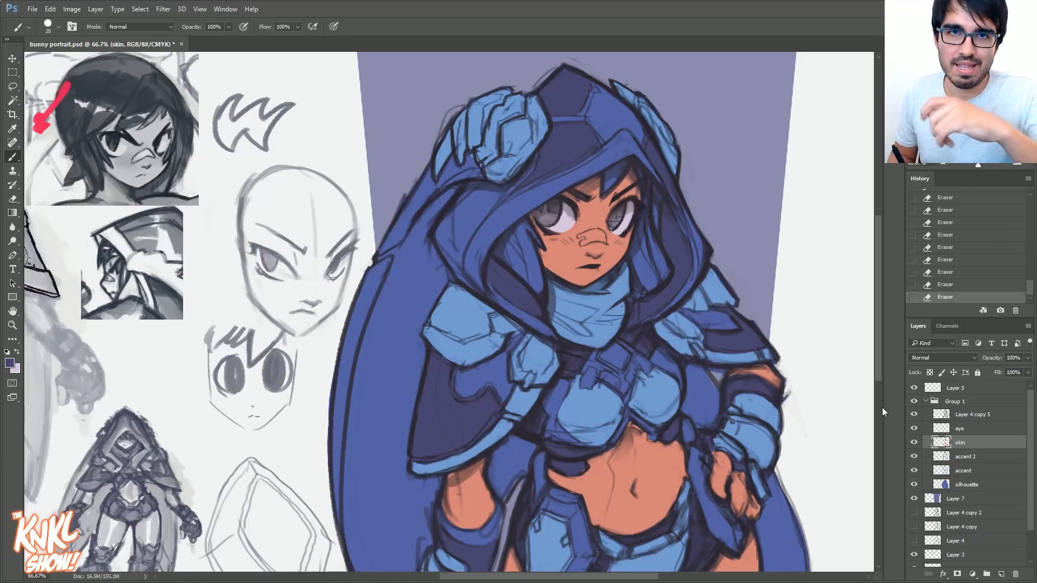
{"action": "key", "text": "ctrl+shift+n"}
{"action": "key", "text": "Return"}
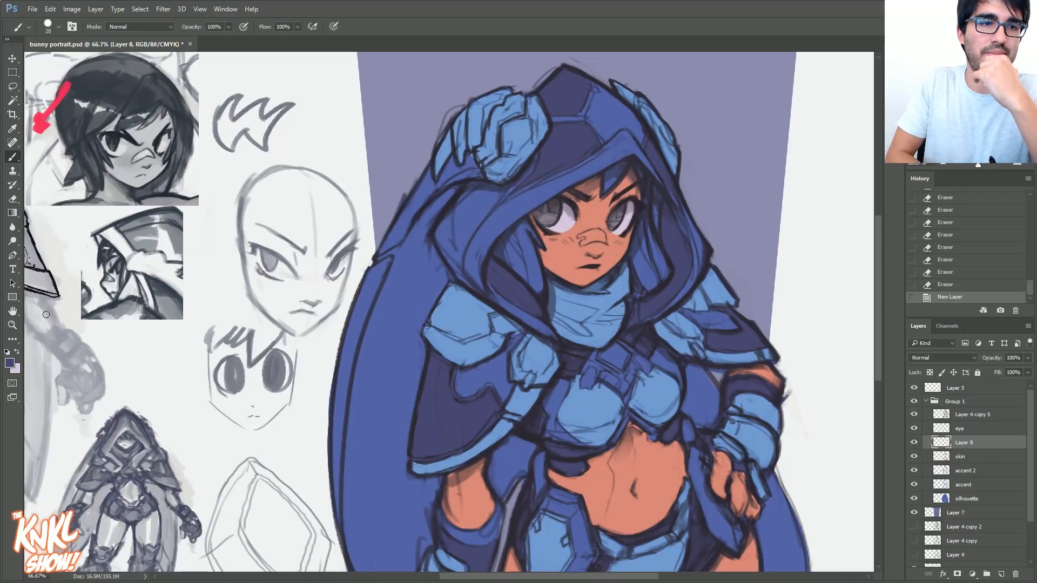
- Set the foreground colour to teal blue 327791
{"action": "left_click", "coordinate": [10, 365]}
{"action": "mouse_move", "coordinate": [523, 210]}
{"action": "left_mouse_down"}
{"action": "mouse_move", "coordinate": [530, 205]}
{"action": "mouse_move", "coordinate": [533, 235]}
{"action": "mouse_move", "coordinate": [531, 210]}
{"action": "mouse_move", "coordinate": [469, 209]}
{"action": "left_mouse_up"}
{"action": "left_click", "coordinate": [536, 215]}
{"action": "left_click", "coordinate": [533, 215]}
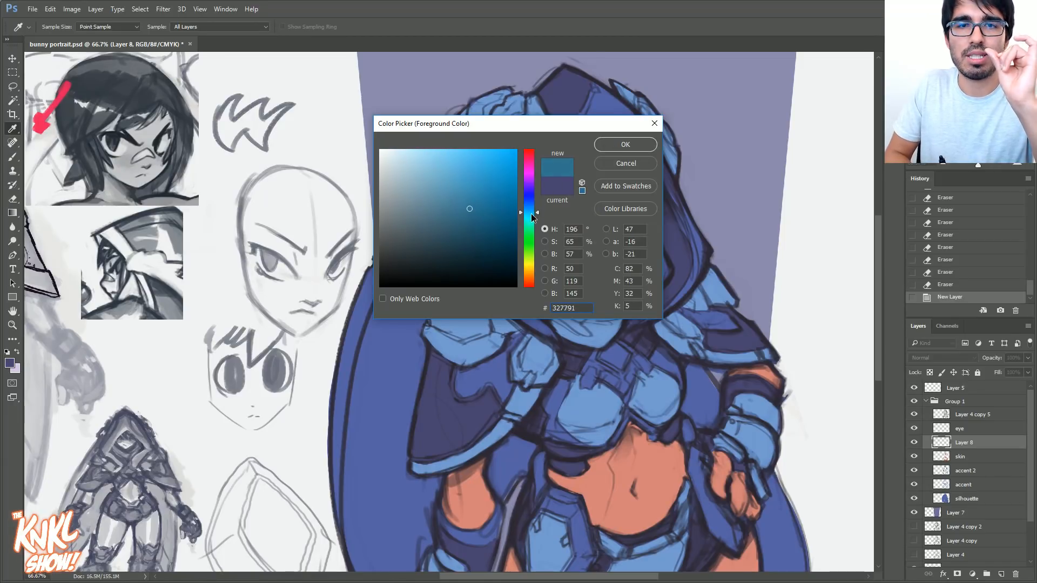
{"action": "left_click", "coordinate": [625, 144]}
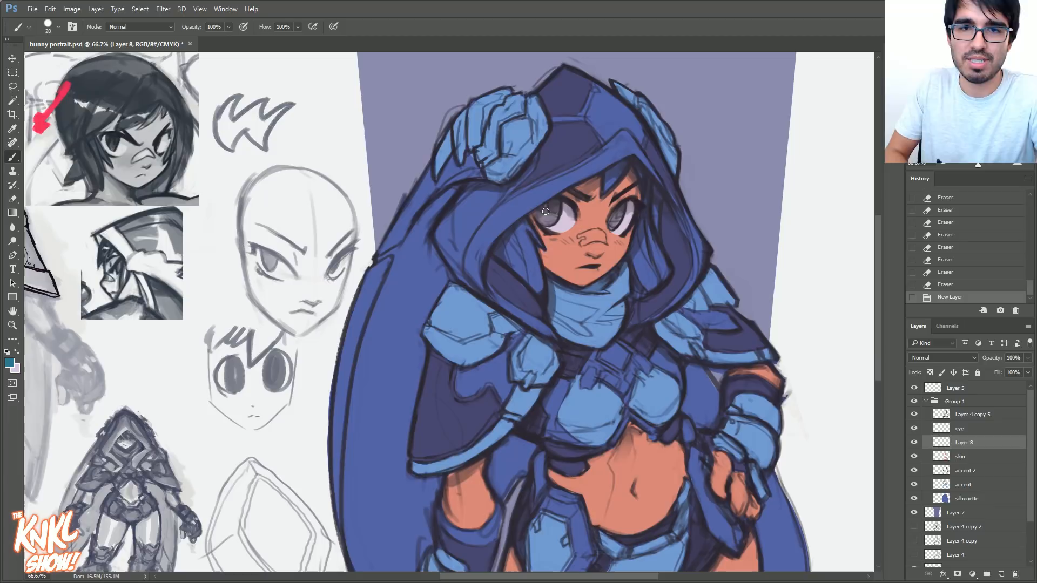
- Paint the nearer eye's iris teal on Layer 8 and move that layer directly above the eye layer
{"action": "left_click_drag", "start_coordinate": [540, 212], "coordinate": [548, 218]}
{"action": "left_click_drag", "start_coordinate": [970, 438], "coordinate": [968, 423]}
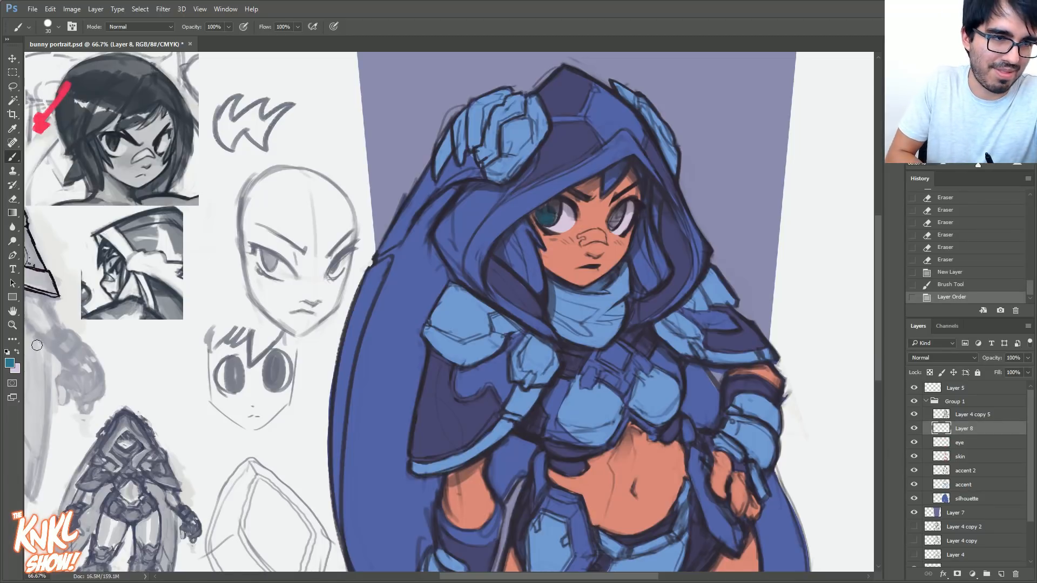
- Set the foreground colour to lighter blue 4ca5be and paint the irises of both eyes on Layer 8
{"action": "left_click", "coordinate": [12, 364]}
{"action": "left_click_drag", "start_coordinate": [466, 200], "coordinate": [462, 184]}
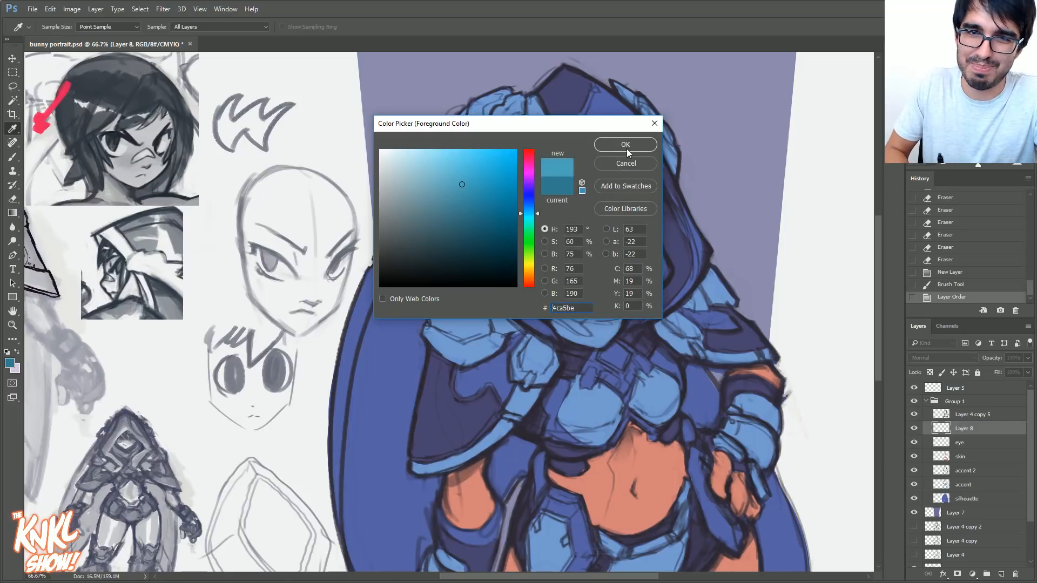
{"action": "left_click", "coordinate": [627, 147]}
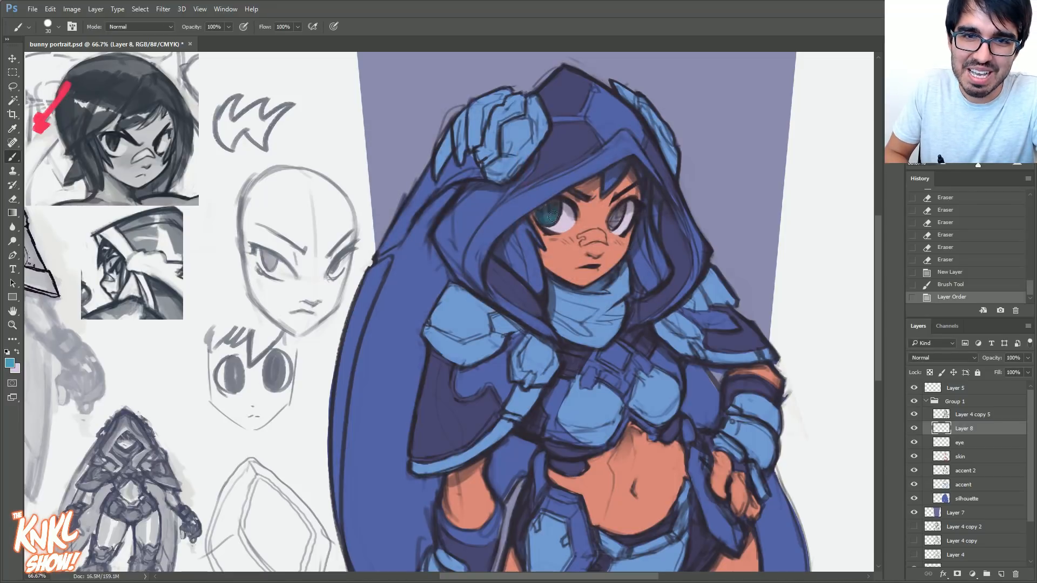
{"action": "key", "text": "bracketleft"}
{"action": "mouse_move", "coordinate": [549, 211]}
{"action": "left_mouse_down"}
{"action": "mouse_move", "coordinate": [541, 220]}
{"action": "mouse_move", "coordinate": [557, 209]}
{"action": "left_mouse_up"}
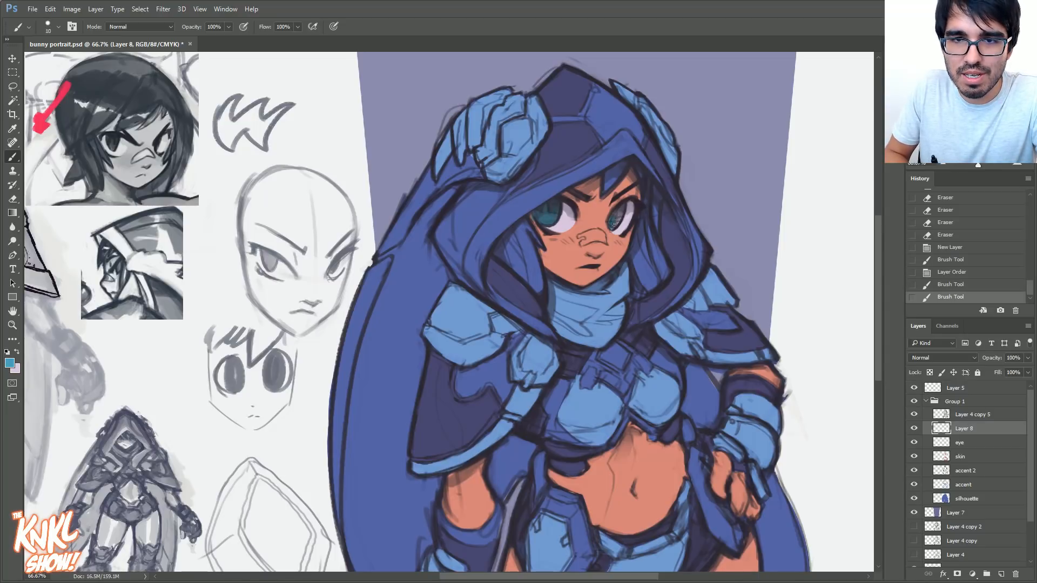
{"action": "key", "text": "bracketright"}
{"action": "left_click_drag", "start_coordinate": [620, 214], "coordinate": [614, 222]}
{"action": "left_click_drag", "start_coordinate": [616, 218], "coordinate": [615, 221]}
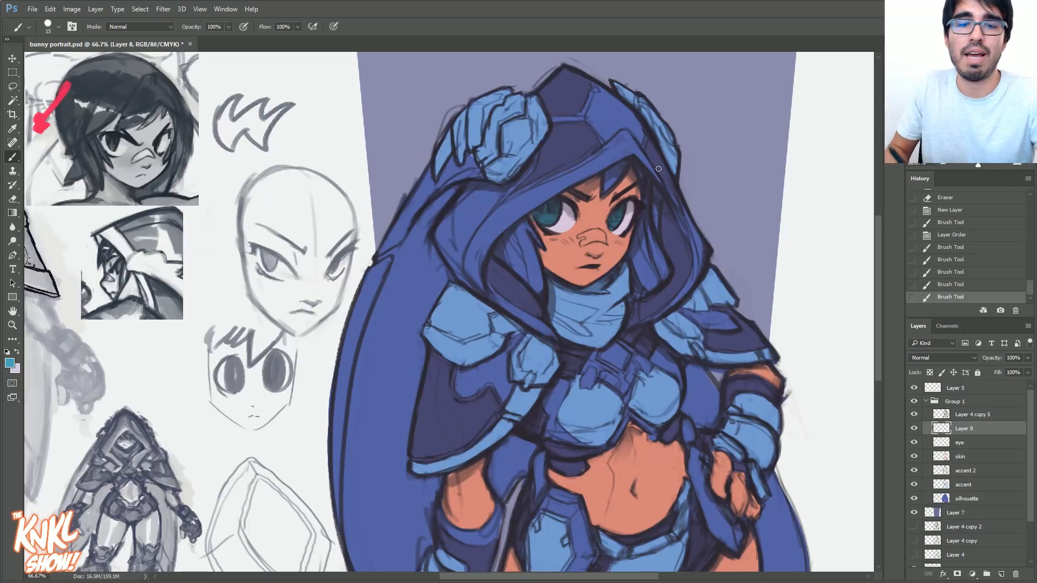
- Shift the hue of the irises on Layer 8 by +152 with Hue/Saturation
{"action": "key", "text": "alt"}
{"action": "key", "text": "ctrl+u"}
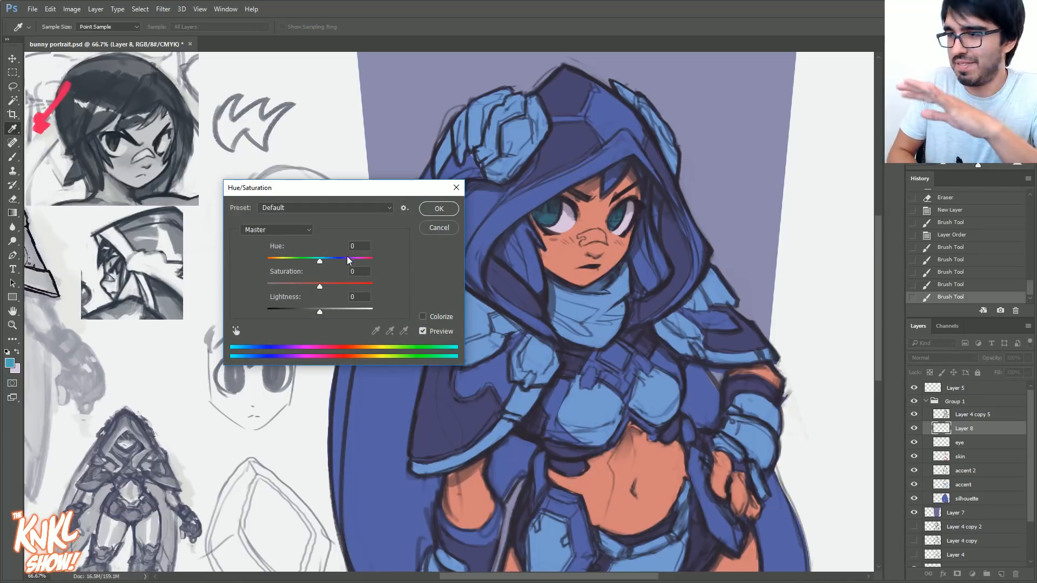
{"action": "left_click_drag", "start_coordinate": [317, 261], "coordinate": [368, 264]}
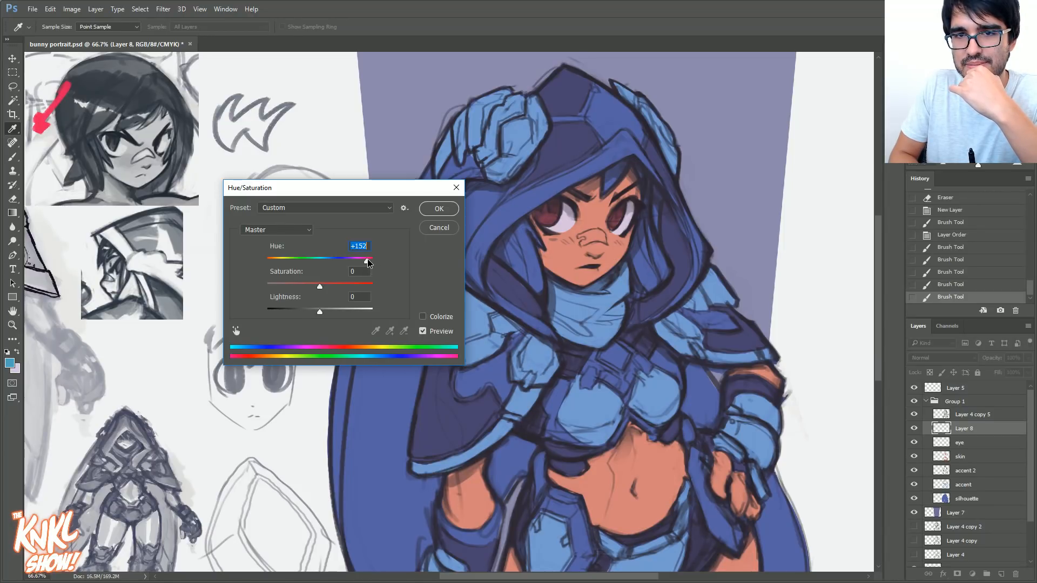
{"action": "left_click", "coordinate": [439, 209]}
{"action": "key", "text": "b"}
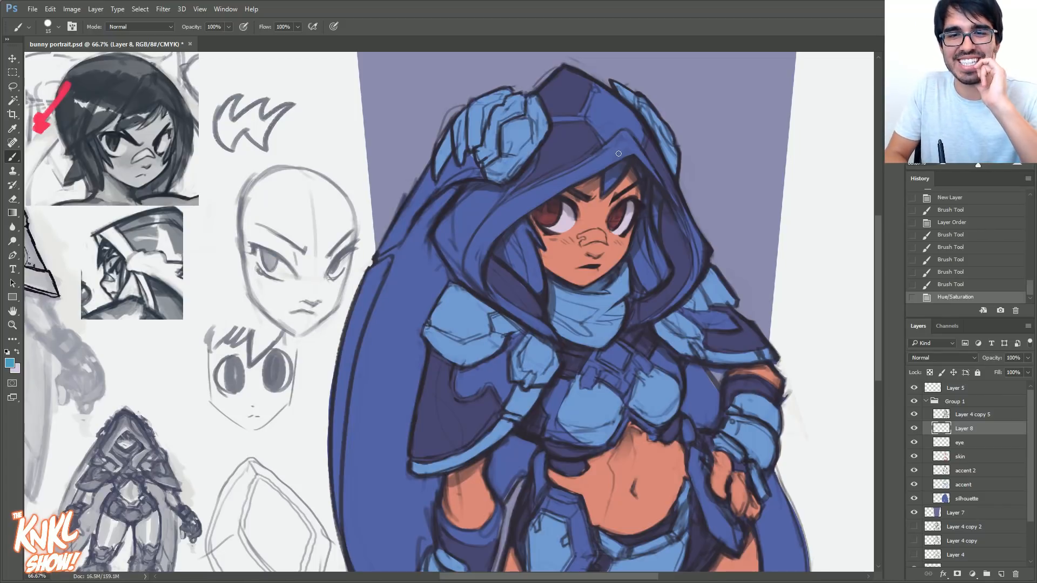
- Sample the hood's dark purple and paint the upper part of the near hanging ear on the accent 2 layer
{"action": "key", "text": "ctrl+minus"}
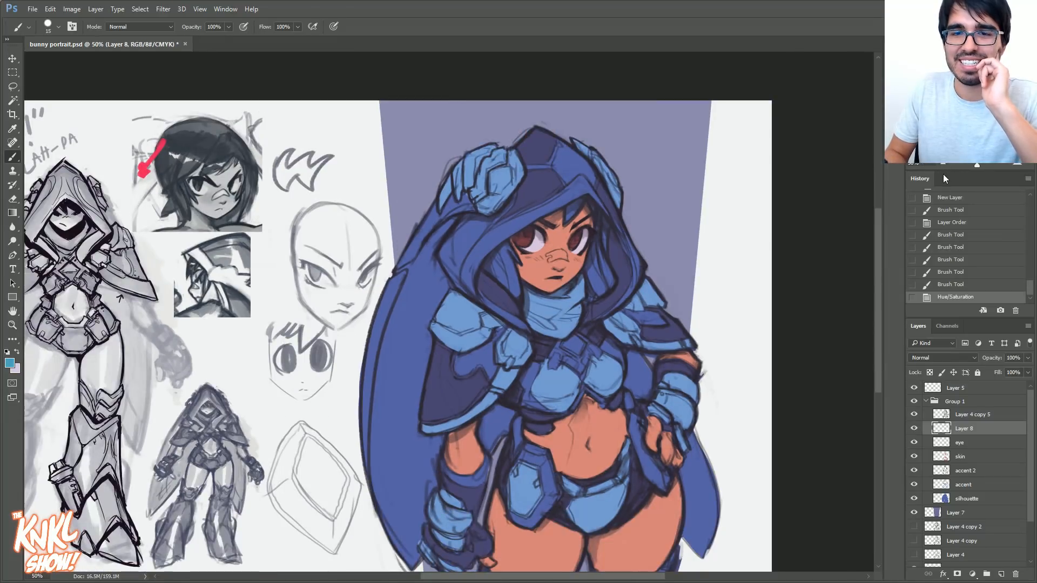
{"action": "left_click_drag", "start_coordinate": [434, 322], "coordinate": [536, 273]}
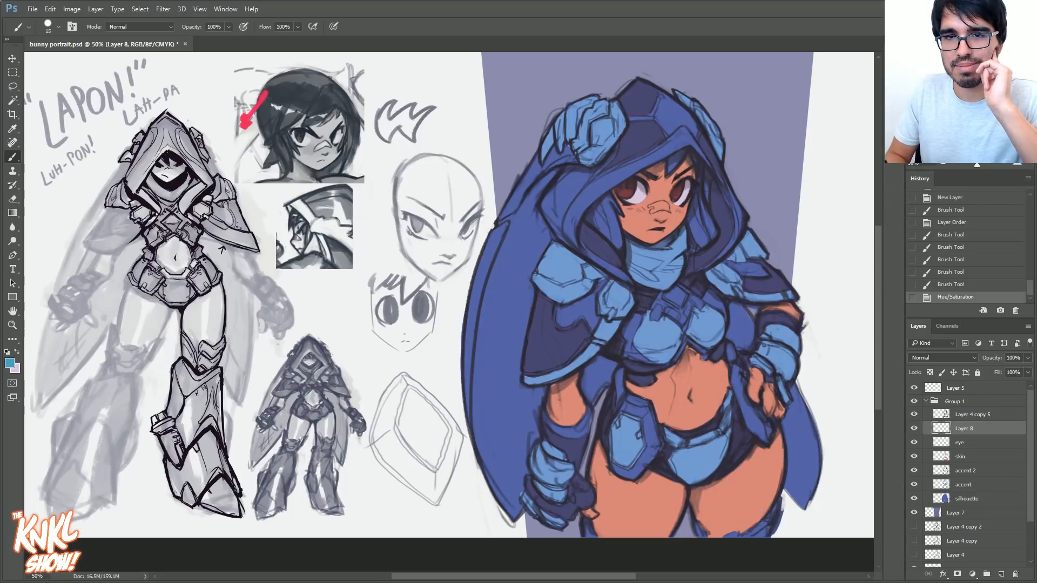
{"action": "key", "text": "alt"}
{"action": "left_click", "coordinate": [641, 131], "text": "alt"}
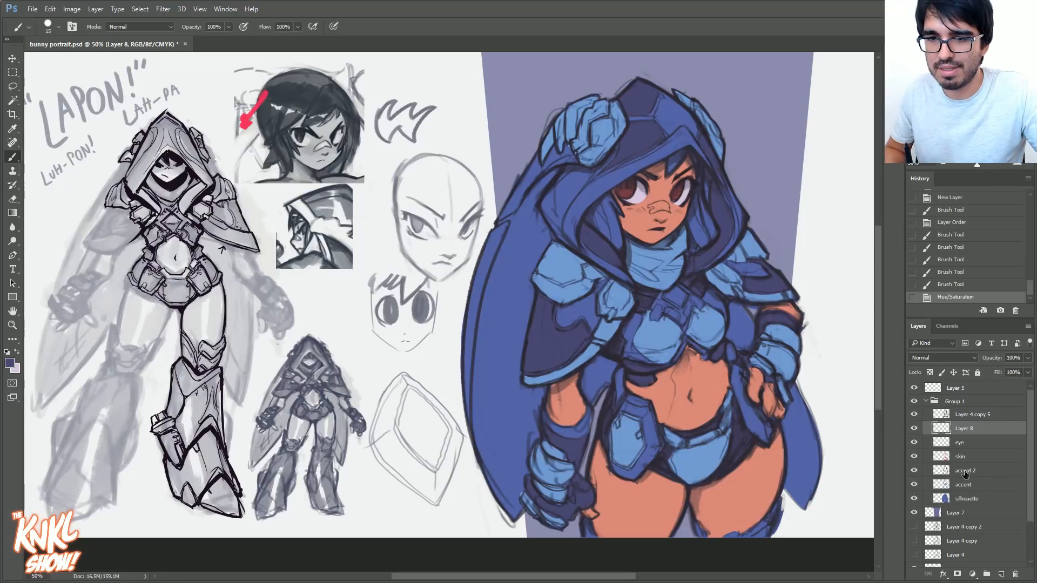
{"action": "left_click", "coordinate": [965, 472]}
{"action": "key", "text": "bracketright"}
{"action": "key", "text": "bracketright"}
{"action": "key", "text": "bracketright"}
{"action": "mouse_move", "coordinate": [561, 238]}
{"action": "left_mouse_down"}
{"action": "mouse_move", "coordinate": [565, 213]}
{"action": "mouse_move", "coordinate": [548, 205]}
{"action": "mouse_move", "coordinate": [543, 216]}
{"action": "mouse_move", "coordinate": [582, 179]}
{"action": "mouse_move", "coordinate": [517, 197]}
{"action": "left_mouse_up"}
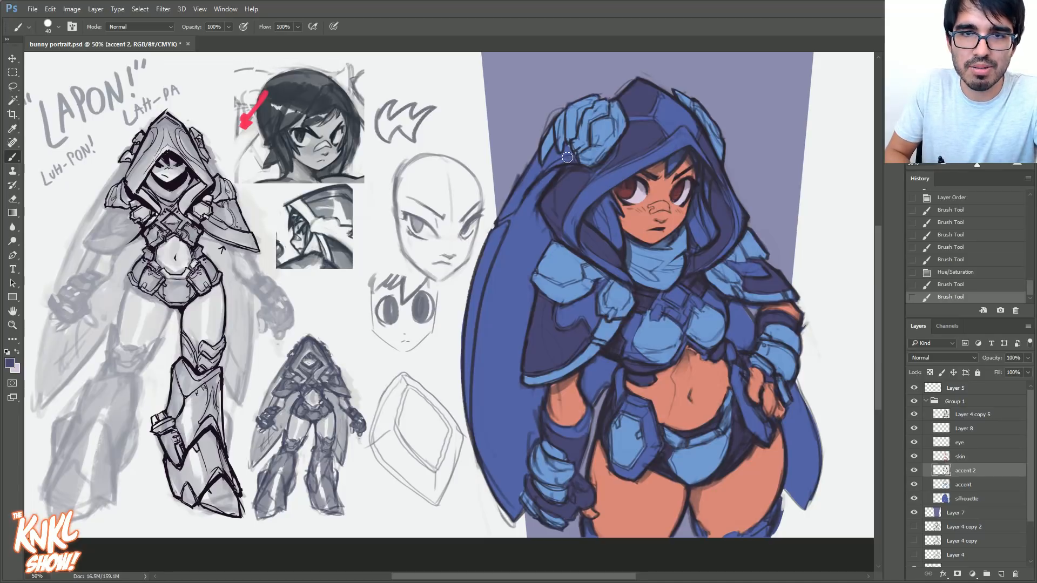
{"action": "left_click_drag", "start_coordinate": [550, 158], "coordinate": [537, 163]}
{"action": "left_click_drag", "start_coordinate": [510, 211], "coordinate": [505, 212]}
- Paint dark purple along the near ear's outer strip and block in angular patches near its lower end
{"action": "key", "text": "["}
{"action": "mouse_move", "coordinate": [471, 306]}
{"action": "left_mouse_down"}
{"action": "mouse_move", "coordinate": [469, 403]}
{"action": "mouse_move", "coordinate": [488, 255]}
{"action": "left_mouse_up"}
{"action": "left_click_drag", "start_coordinate": [478, 290], "coordinate": [506, 224]}
{"action": "left_click_drag", "start_coordinate": [508, 220], "coordinate": [476, 300]}
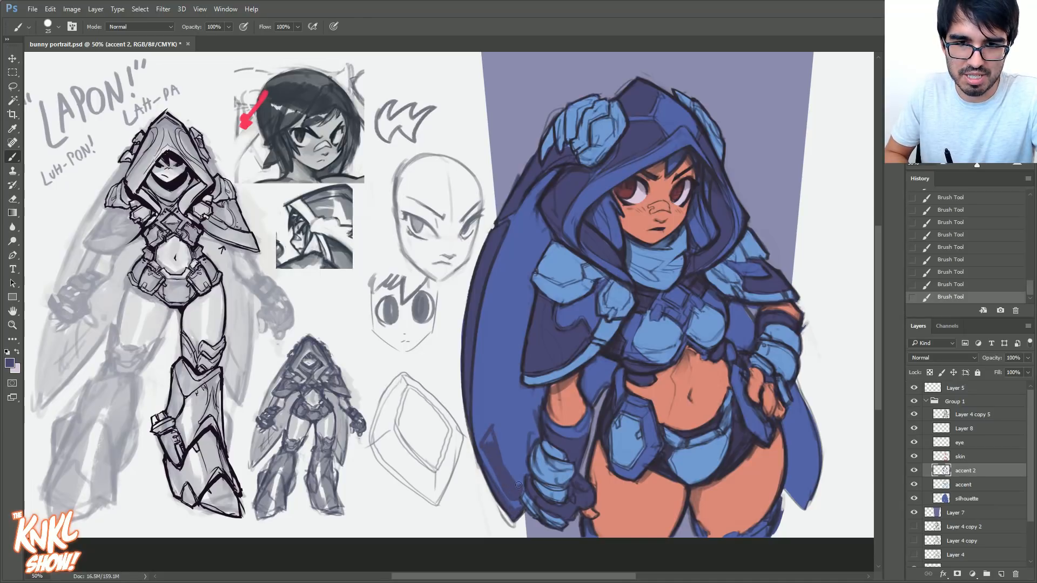
{"action": "mouse_move", "coordinate": [497, 421]}
{"action": "left_mouse_down"}
{"action": "mouse_move", "coordinate": [519, 464]}
{"action": "mouse_move", "coordinate": [526, 439]}
{"action": "mouse_move", "coordinate": [519, 467]}
{"action": "mouse_move", "coordinate": [535, 442]}
{"action": "mouse_move", "coordinate": [518, 403]}
{"action": "mouse_move", "coordinate": [497, 422]}
{"action": "left_mouse_up"}
{"action": "left_click_drag", "start_coordinate": [519, 456], "coordinate": [516, 418]}
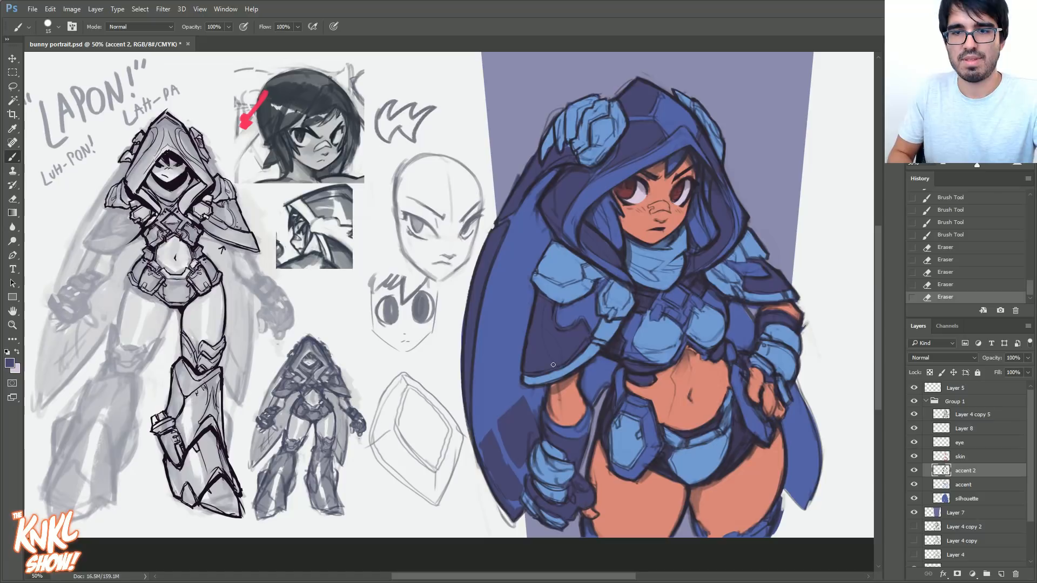
- Paint the lower part of the far hanging ear dark purple with a larger brush on the accent 2 layer
{"action": "key", "text": "bracketright"}
{"action": "mouse_move", "coordinate": [790, 491]}
{"action": "left_mouse_down"}
{"action": "mouse_move", "coordinate": [804, 506]}
{"action": "mouse_move", "coordinate": [818, 458]}
{"action": "left_mouse_up"}
{"action": "key", "text": "bracketright"}
{"action": "mouse_move", "coordinate": [819, 464]}
{"action": "left_mouse_down"}
{"action": "mouse_move", "coordinate": [809, 497]}
{"action": "mouse_move", "coordinate": [813, 423]}
{"action": "mouse_move", "coordinate": [813, 443]}
{"action": "mouse_move", "coordinate": [790, 386]}
{"action": "mouse_move", "coordinate": [806, 488]}
{"action": "mouse_move", "coordinate": [786, 475]}
{"action": "mouse_move", "coordinate": [806, 459]}
{"action": "mouse_move", "coordinate": [795, 480]}
{"action": "left_mouse_up"}
{"action": "left_click_drag", "start_coordinate": [810, 432], "coordinate": [794, 453]}
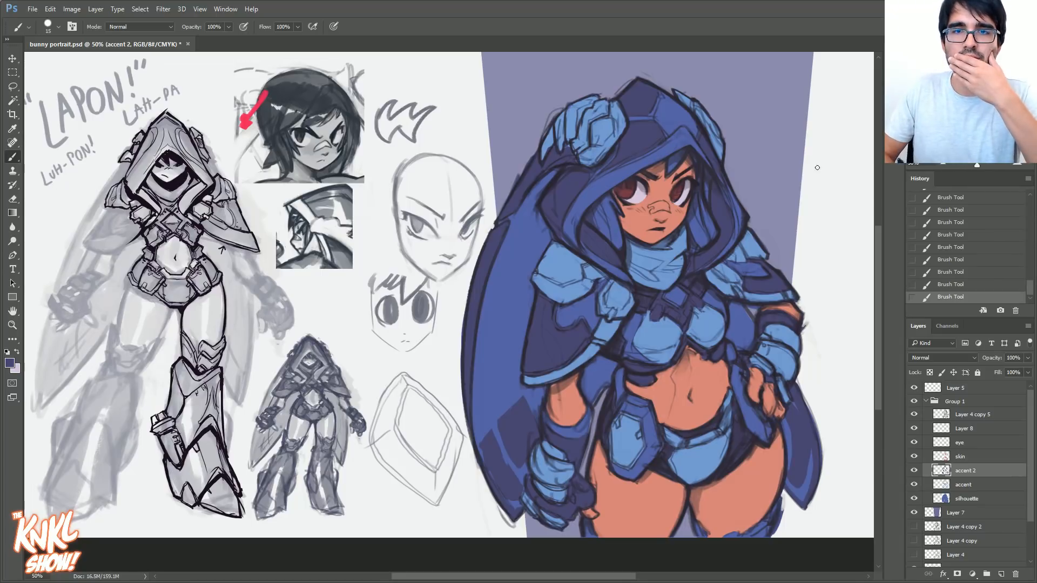
- Sample the light blue and move the accent layer directly above the skin layer
{"action": "left_click", "coordinate": [1018, 164]}
{"action": "left_click", "coordinate": [1018, 164]}
{"action": "left_click", "coordinate": [1018, 164]}
{"action": "left_click_drag", "start_coordinate": [970, 109], "coordinate": [996, 98]}
{"action": "left_click", "coordinate": [735, 229], "text": "alt"}
{"action": "left_click", "coordinate": [962, 485]}
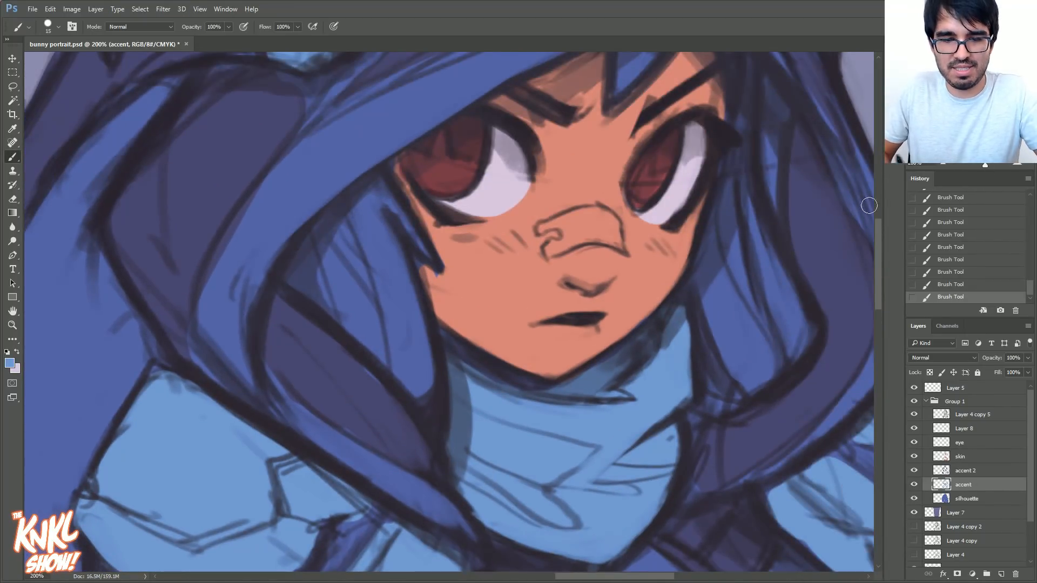
{"action": "key", "text": "["}
{"action": "key", "text": "["}
{"action": "key", "text": "["}
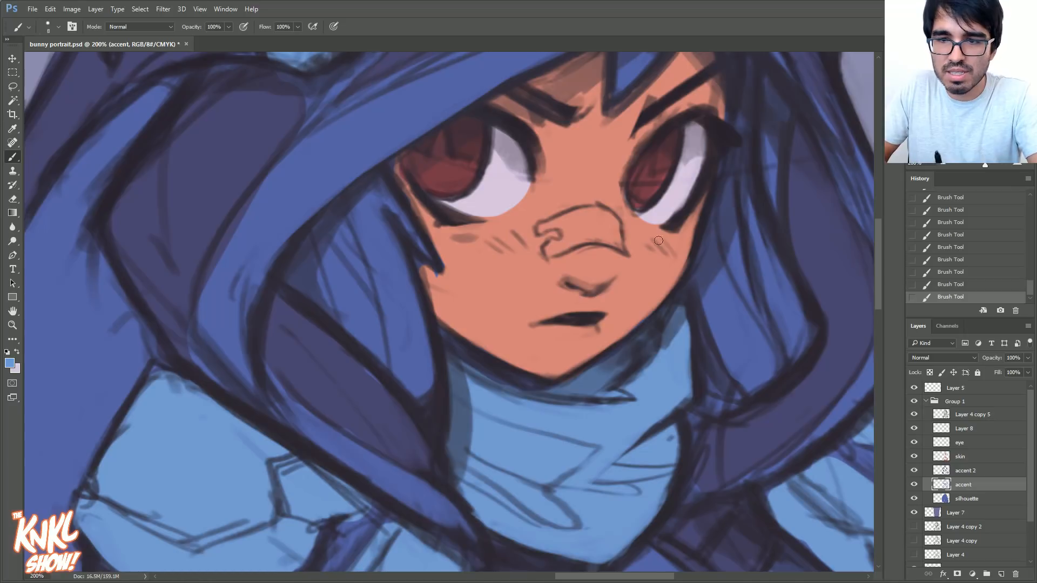
{"action": "key", "text": "ctrl+]"}
{"action": "key", "text": "ctrl+]"}
- Paint the nose bandage light blue on the accent layer and clean up its edges
{"action": "mouse_move", "coordinate": [547, 253]}
{"action": "left_mouse_down"}
{"action": "mouse_move", "coordinate": [583, 237]}
{"action": "mouse_move", "coordinate": [566, 226]}
{"action": "mouse_move", "coordinate": [573, 236]}
{"action": "mouse_move", "coordinate": [583, 219]}
{"action": "left_mouse_up"}
{"action": "key", "text": "]"}
{"action": "key", "text": "]"}
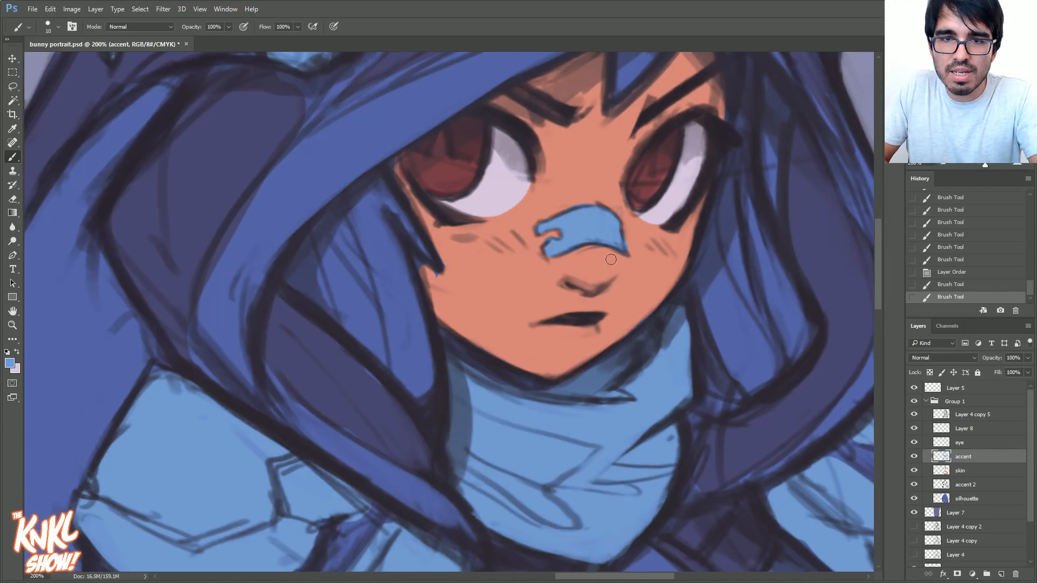
{"action": "left_click_drag", "start_coordinate": [630, 249], "coordinate": [633, 253]}
- Collapse Group 1 and hide the sketch layers Layer 1, Layer 2, Layer 3 and Layer 5
{"action": "left_click", "coordinate": [945, 164]}
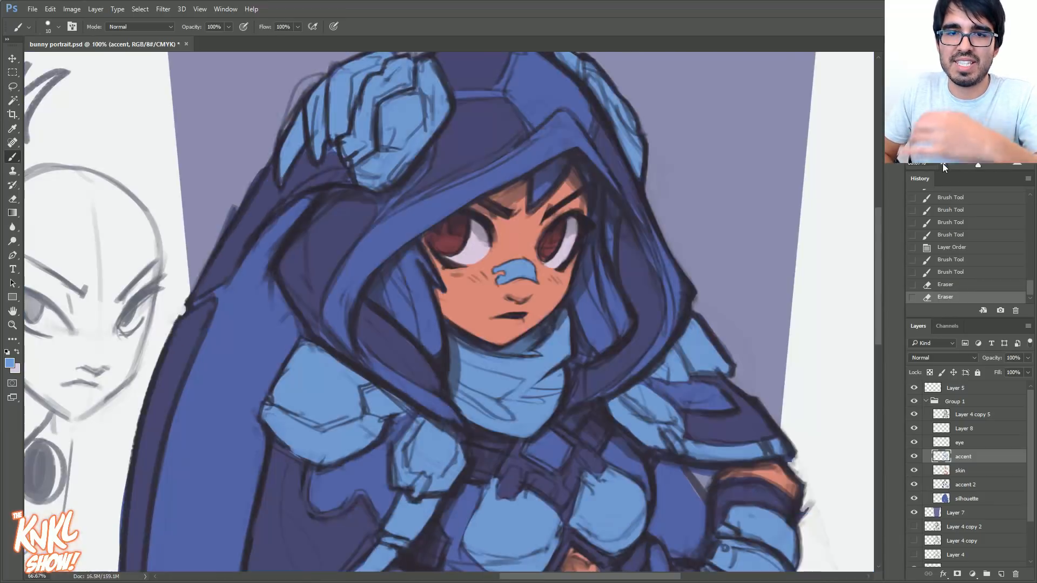
{"action": "left_click", "coordinate": [944, 164]}
{"action": "left_click", "coordinate": [944, 164]}
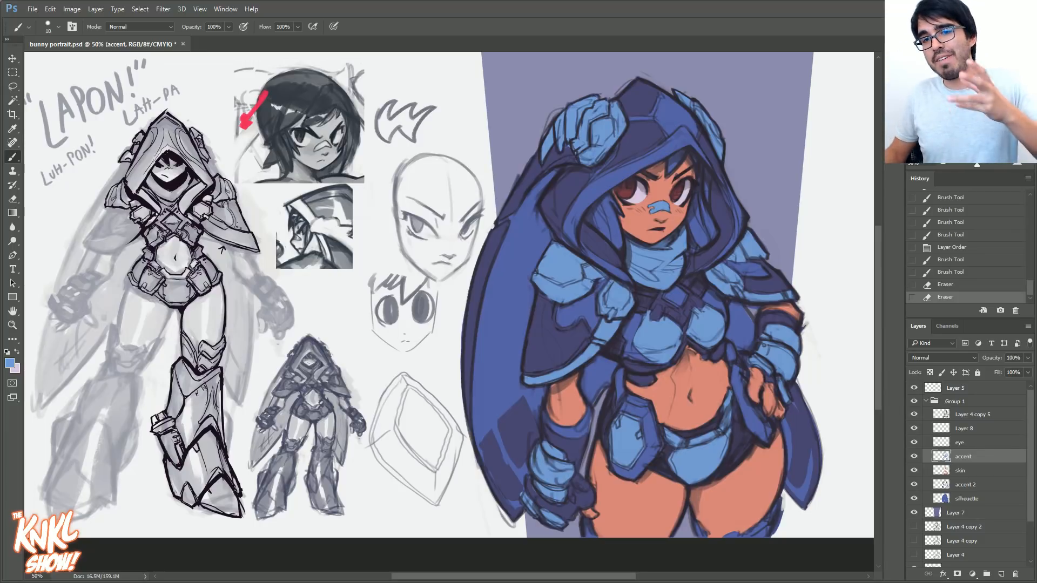
{"action": "left_click", "coordinate": [948, 401]}
{"action": "left_click", "coordinate": [927, 401]}
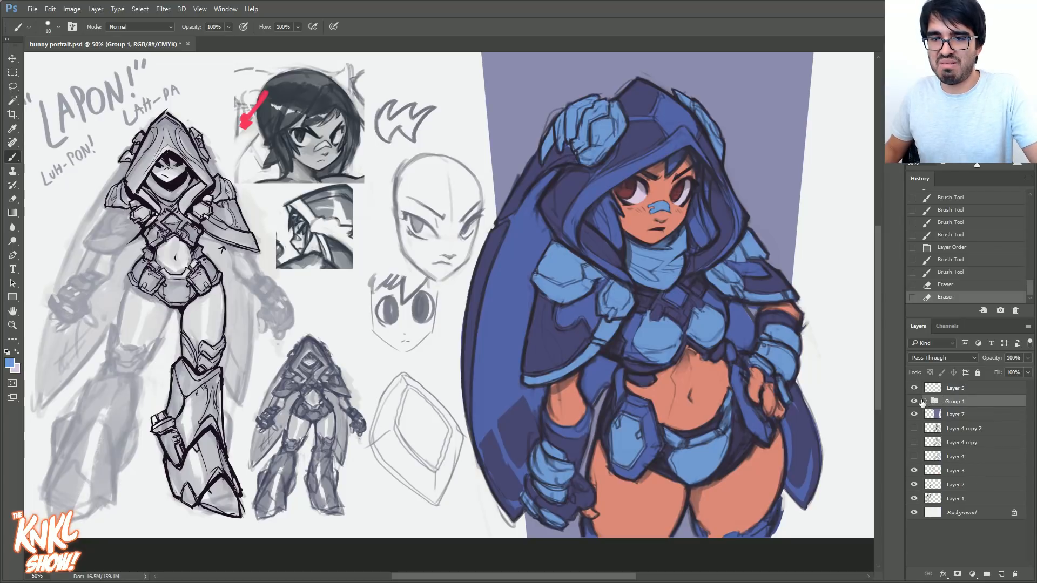
{"action": "left_click_drag", "start_coordinate": [914, 471], "coordinate": [917, 489]}
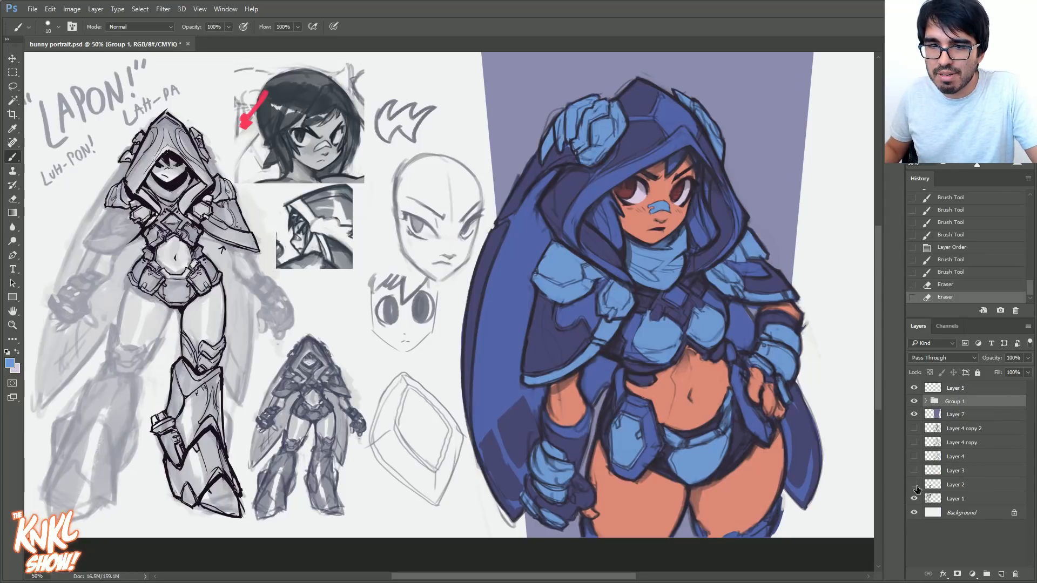
{"action": "left_click", "coordinate": [914, 499]}
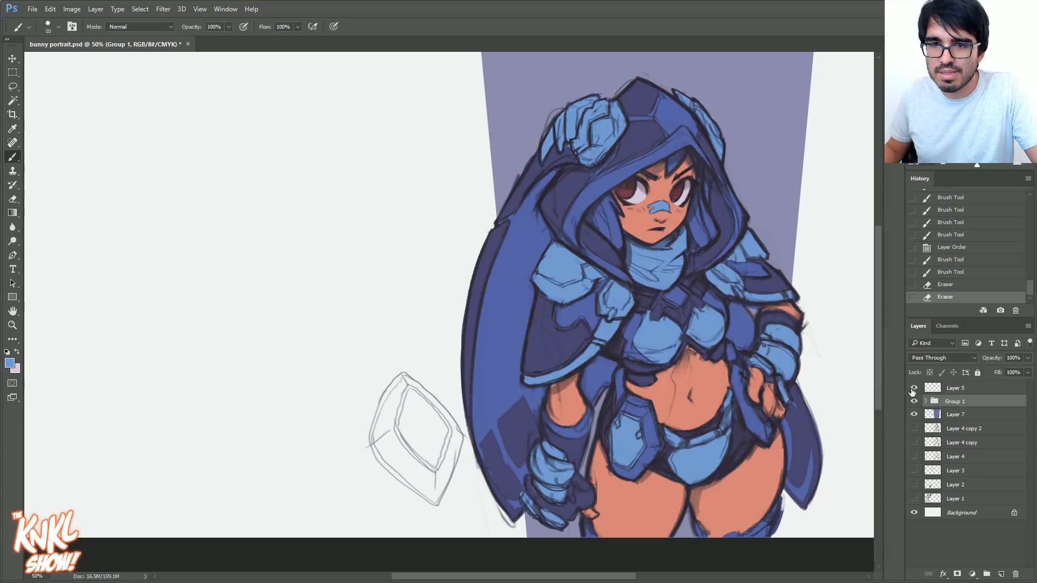
{"action": "left_click", "coordinate": [913, 389]}
- Set the background colour to the canvas's off-white f3f3f3 and extend the canvas on its left side with the Crop tool
{"action": "left_click", "coordinate": [940, 162]}
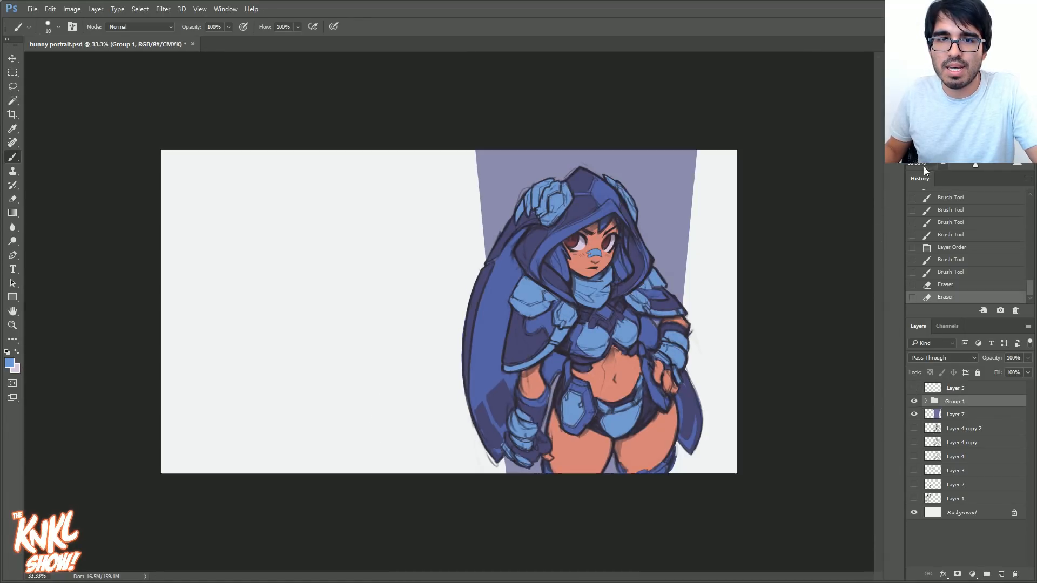
{"action": "left_click", "coordinate": [15, 371]}
{"action": "left_click", "coordinate": [225, 322]}
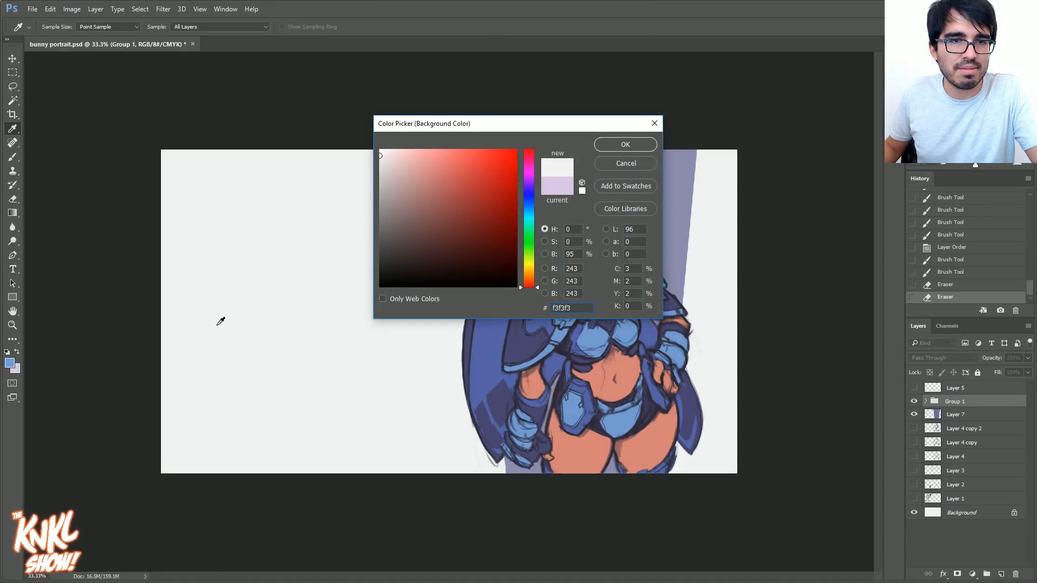
{"action": "left_click", "coordinate": [626, 145]}
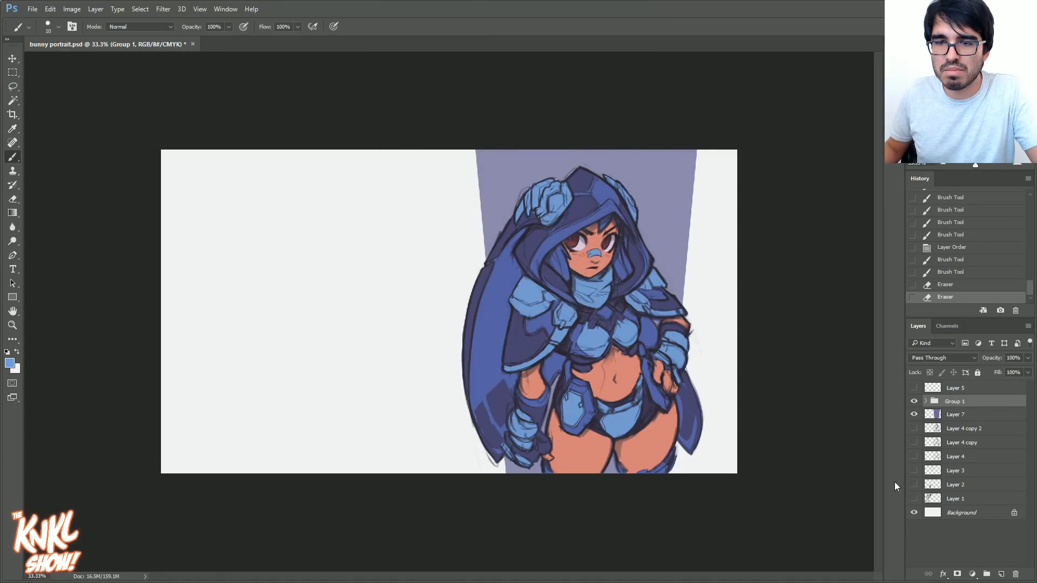
{"action": "left_click", "coordinate": [13, 114]}
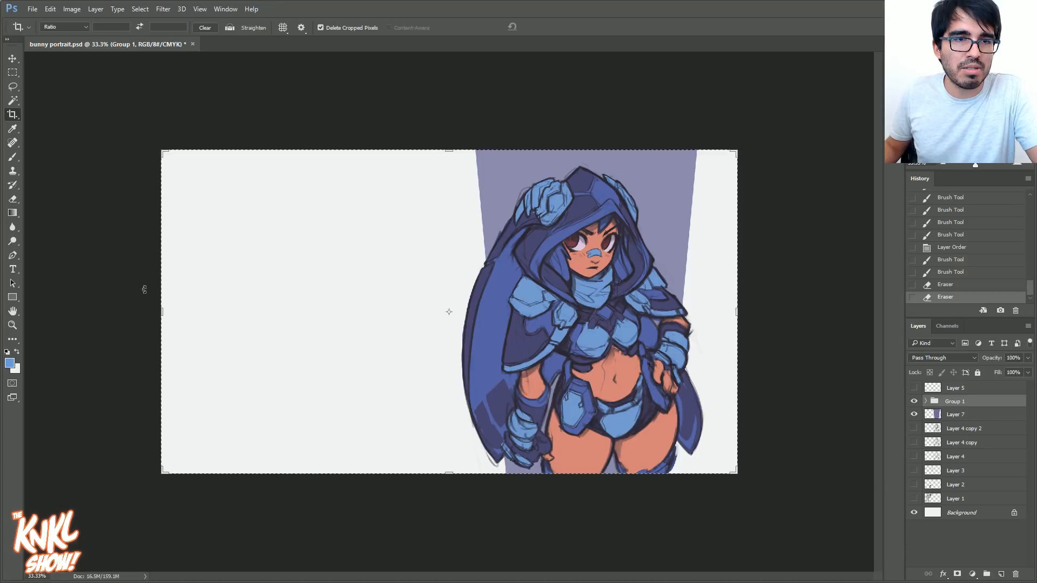
{"action": "left_click_drag", "start_coordinate": [160, 310], "coordinate": [63, 304]}
{"action": "key", "text": "Return"}
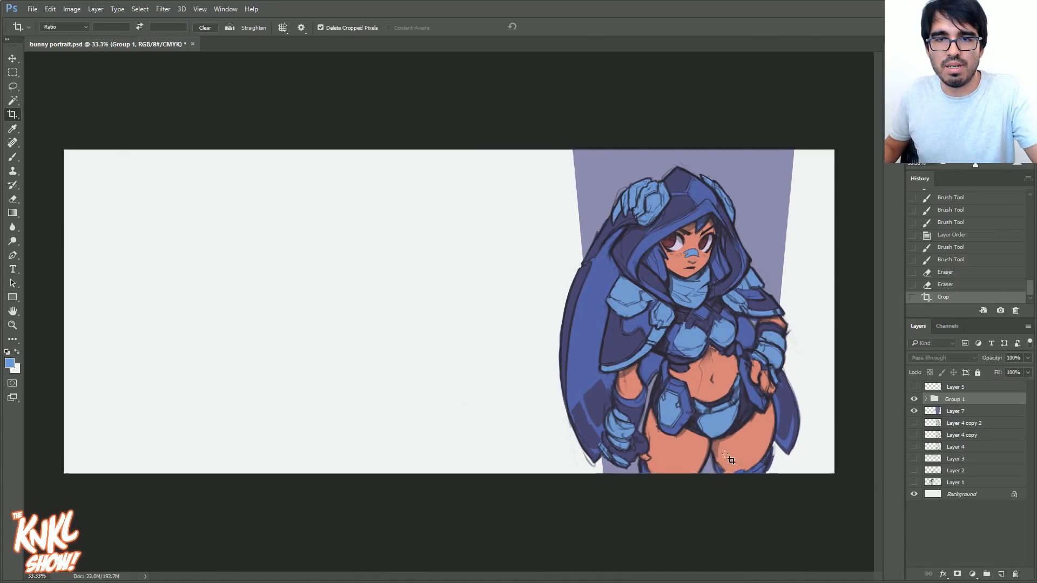
- Duplicate Group 1 together with its backdrop Layer 7 twice, placing the copies side by side across the canvas
{"action": "left_click", "coordinate": [13, 59]}
{"action": "left_click_drag", "start_coordinate": [647, 287], "coordinate": [391, 289]}
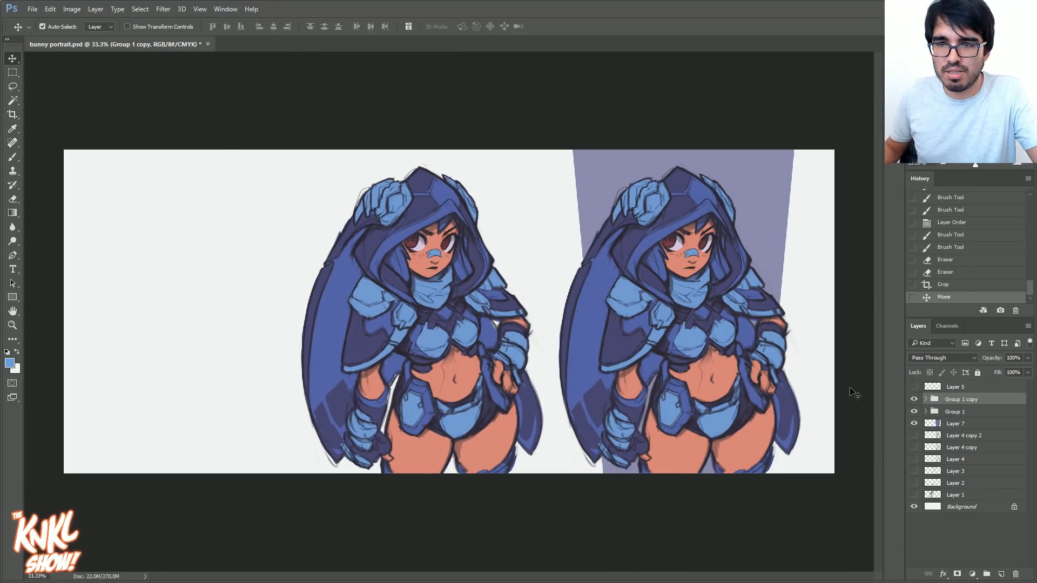
{"action": "key", "text": "ctrl+z"}
{"action": "left_click_drag", "start_coordinate": [701, 375], "coordinate": [186, 384]}
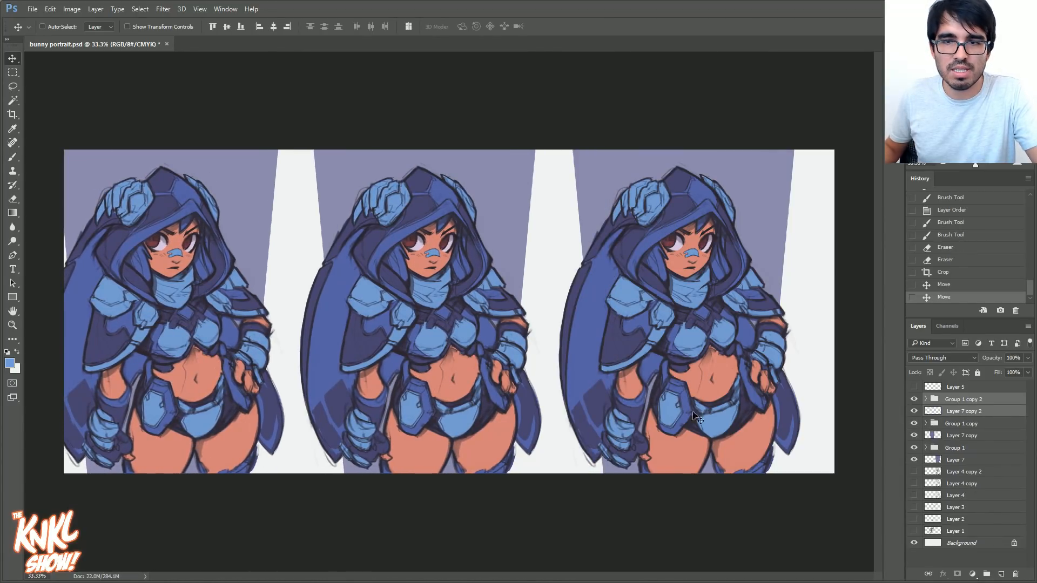
- Select all three portrait groups with their backdrop layers and shift them slightly right to fit the canvas
{"action": "left_click", "coordinate": [957, 411], "text": "ctrl"}
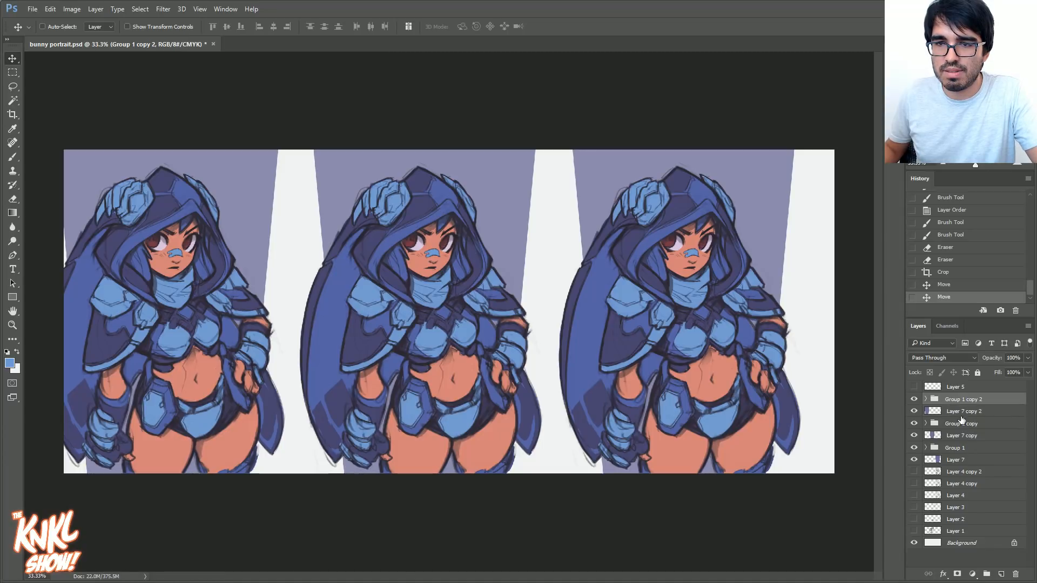
{"action": "left_click", "coordinate": [959, 458], "text": "shift"}
{"action": "left_click_drag", "start_coordinate": [334, 288], "coordinate": [362, 286]}
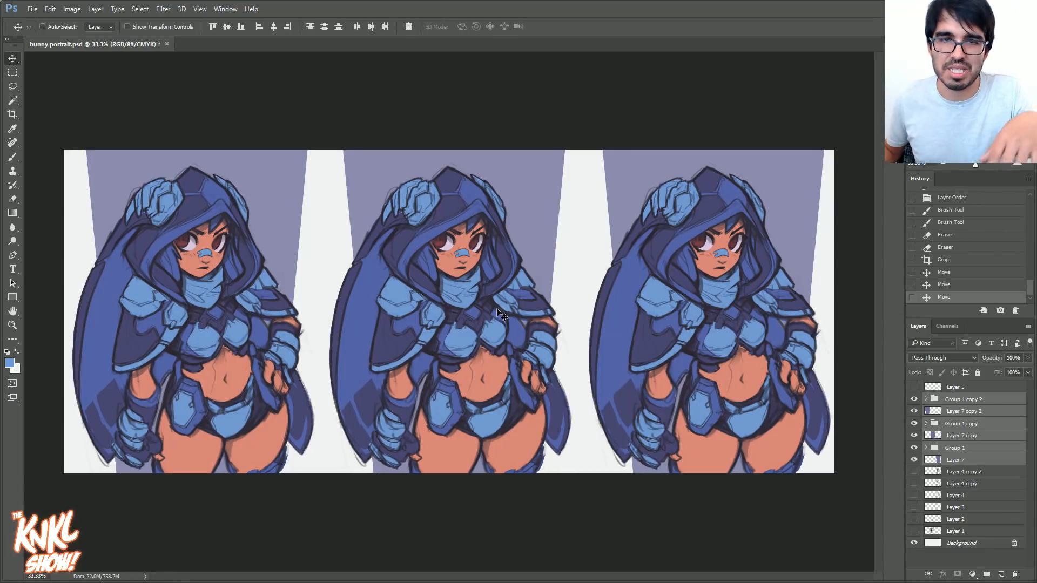
- Recolour the silhouette layer in Group 1 copy 2 to red using Hue/Saturation with hue +125, saturation +56 and lightness +22
{"action": "left_click", "coordinate": [963, 401]}
{"action": "left_click", "coordinate": [916, 400]}
{"action": "left_click", "coordinate": [916, 399]}
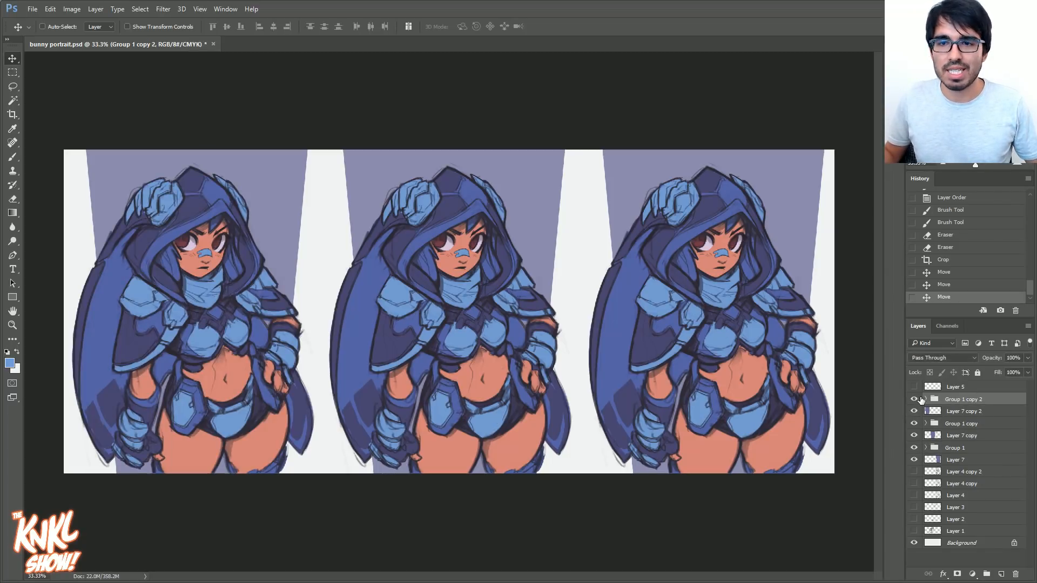
{"action": "left_click", "coordinate": [927, 399]}
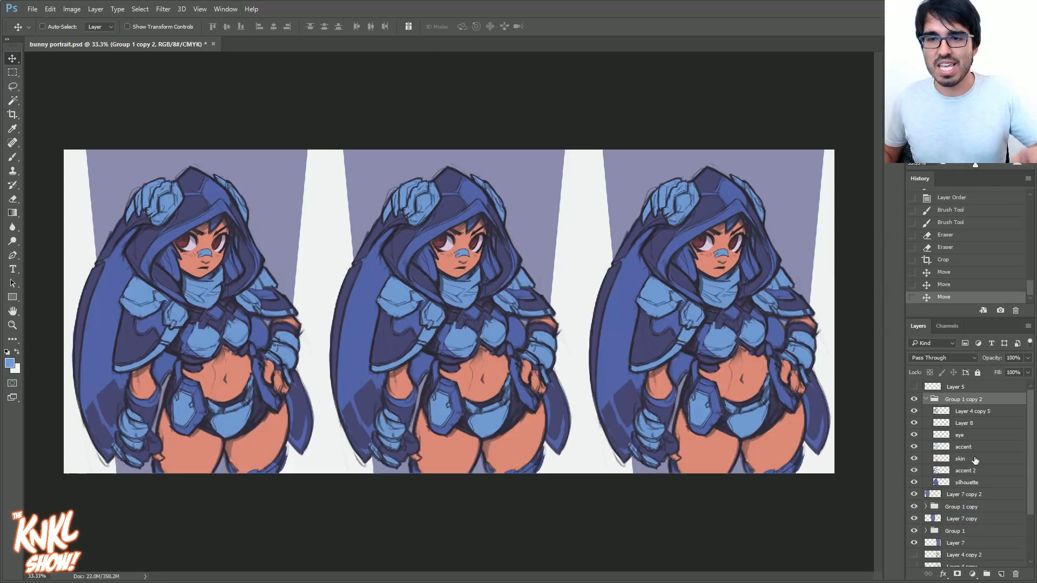
{"action": "left_click", "coordinate": [971, 483]}
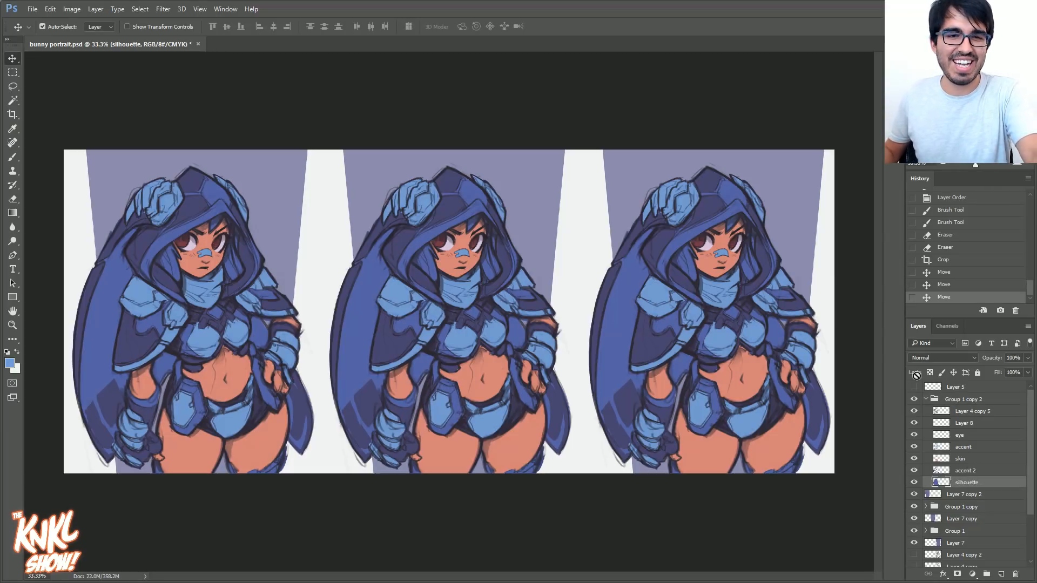
{"action": "key", "text": "ctrl+u"}
{"action": "left_click_drag", "start_coordinate": [333, 190], "coordinate": [546, 89]}
{"action": "left_click_drag", "start_coordinate": [533, 161], "coordinate": [568, 165]}
{"action": "left_click_drag", "start_coordinate": [533, 215], "coordinate": [575, 167]}
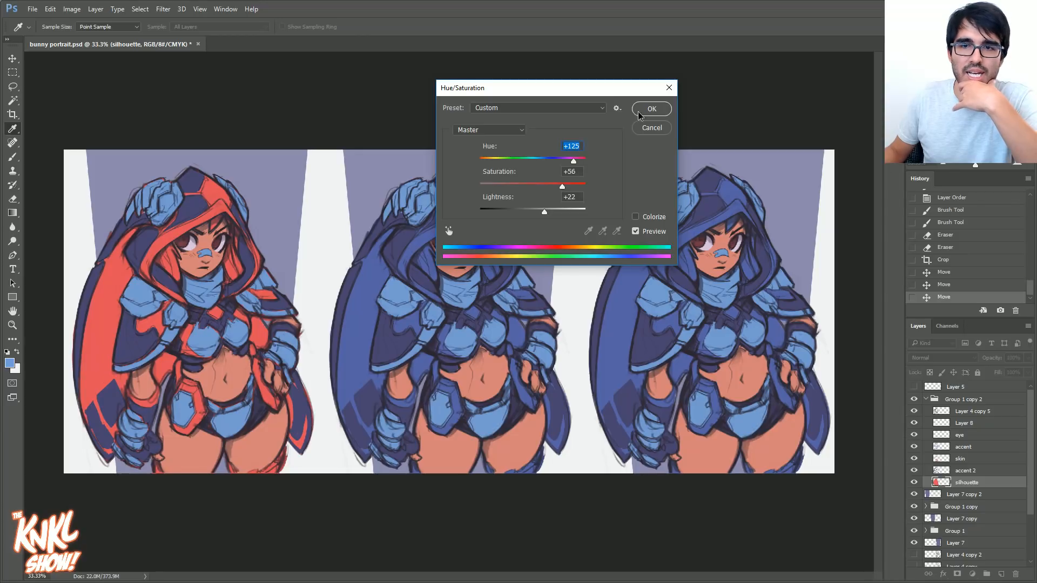
{"action": "left_click", "coordinate": [652, 109]}
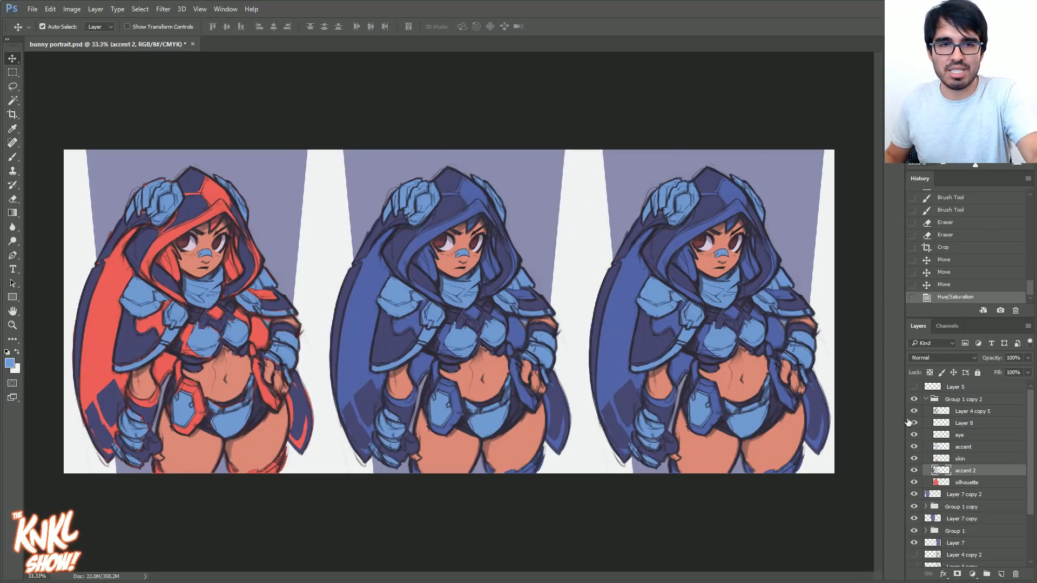
- Shift the accent 2 layer of Group 1 copy 2 to dark maroon with hue +87, saturation +28 and lightness -9
{"action": "key", "text": "ctrl+u"}
{"action": "left_click_drag", "start_coordinate": [533, 161], "coordinate": [565, 165]}
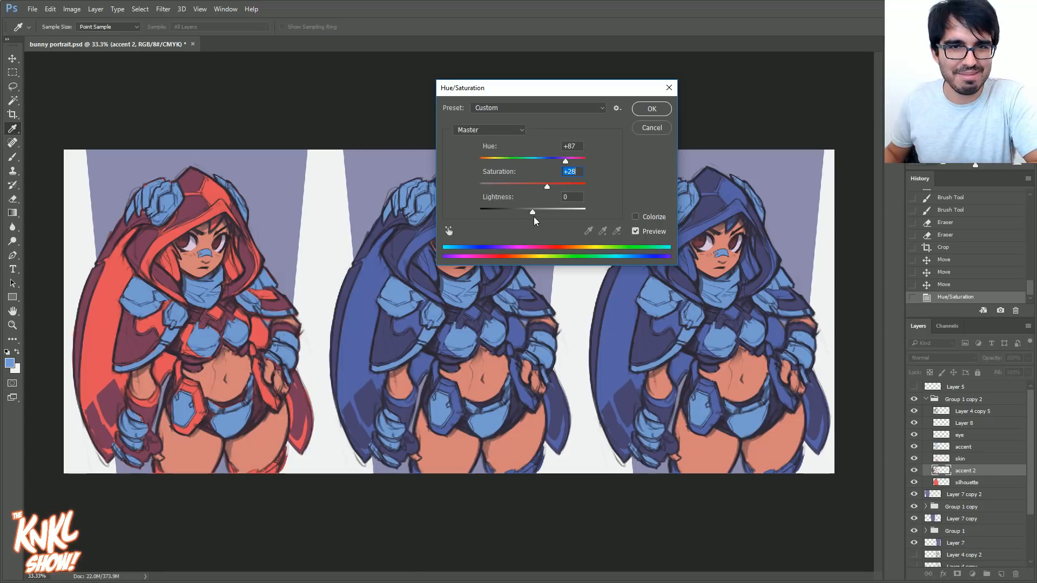
{"action": "left_click_drag", "start_coordinate": [529, 212], "coordinate": [528, 212]}
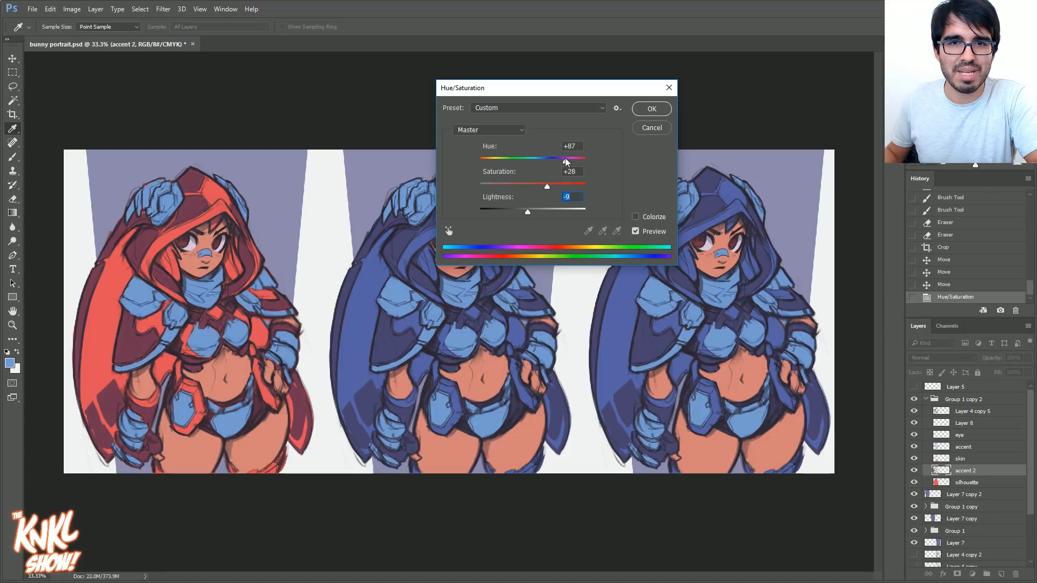
{"action": "left_click_drag", "start_coordinate": [566, 159], "coordinate": [567, 163]}
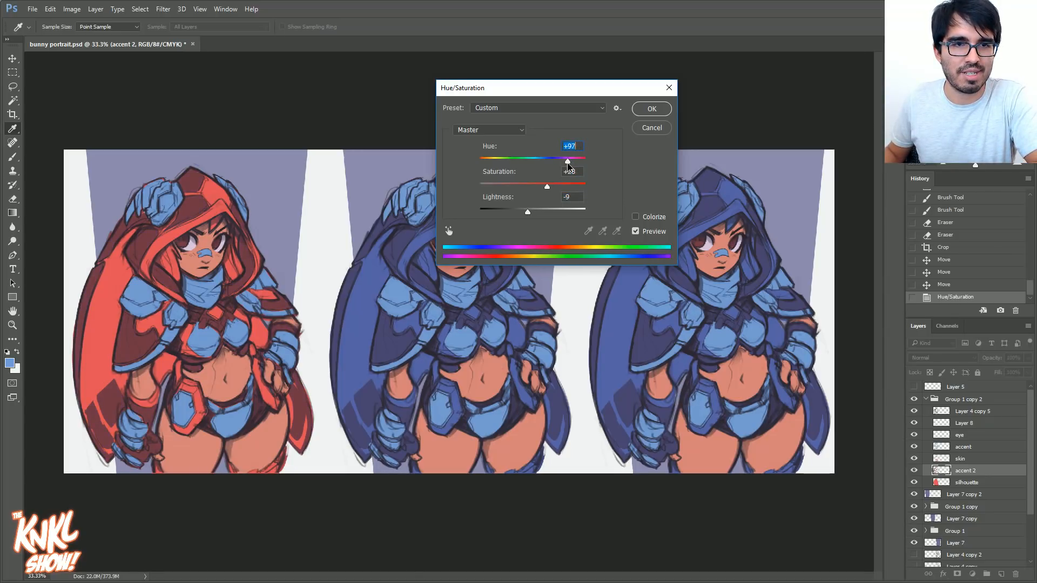
{"action": "left_click", "coordinate": [651, 113]}
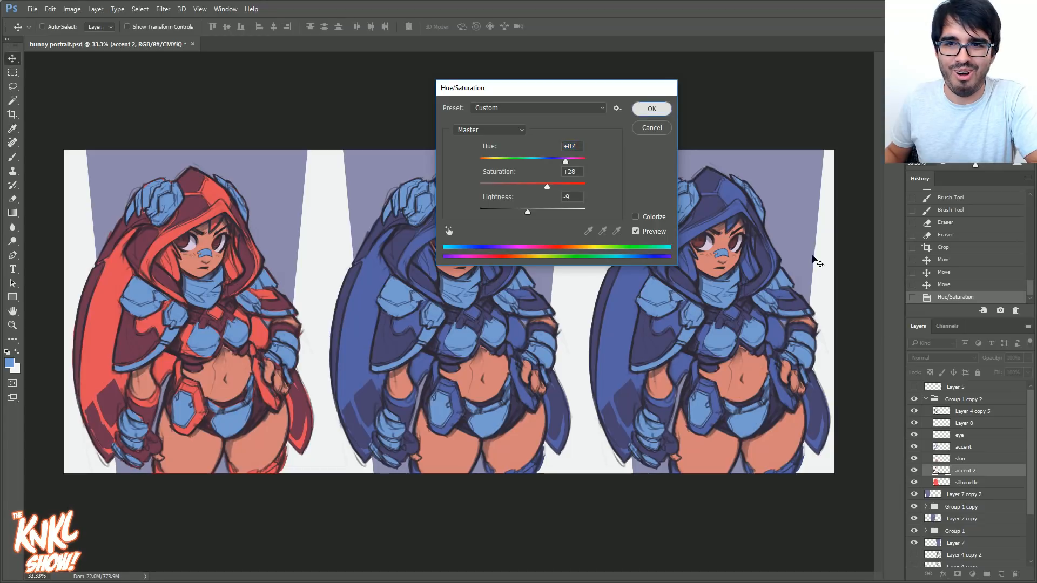
- Try moving the accent layer below skin and turning it green with hue -100, saturation +40 and lightness -19
{"action": "left_click", "coordinate": [965, 458]}
{"action": "left_click_drag", "start_coordinate": [959, 450], "coordinate": [960, 464]}
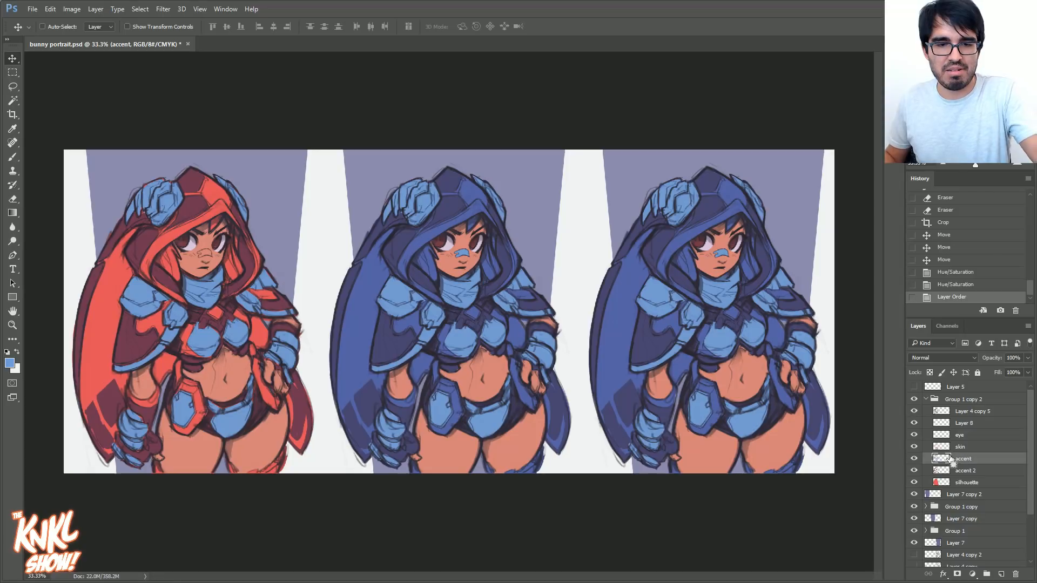
{"action": "key", "text": "ctrl+u"}
{"action": "left_click_drag", "start_coordinate": [531, 162], "coordinate": [545, 162]}
{"action": "left_click_drag", "start_coordinate": [532, 215], "coordinate": [542, 215]}
{"action": "left_click_drag", "start_coordinate": [547, 161], "coordinate": [497, 172]}
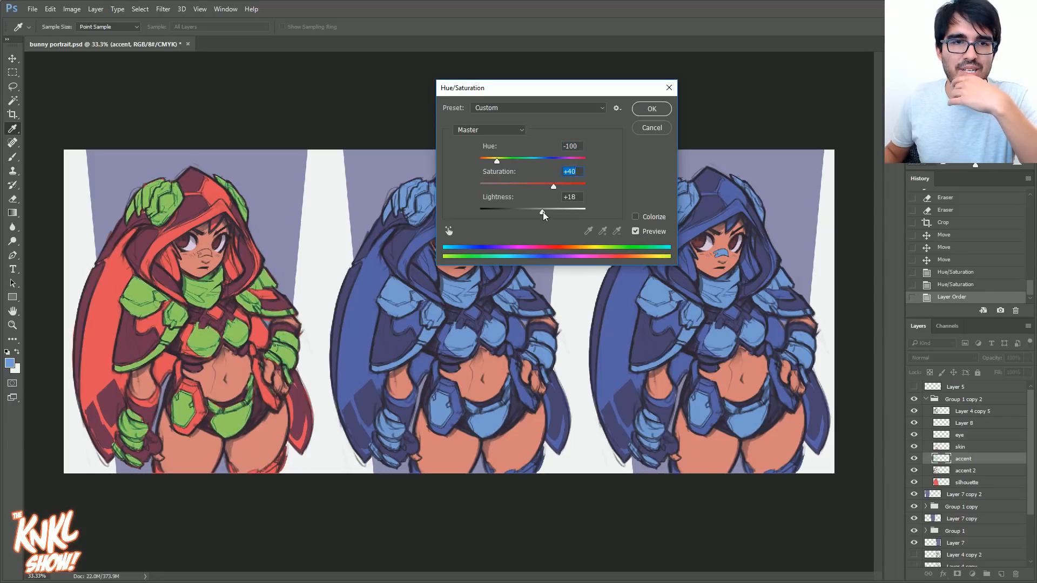
{"action": "left_click_drag", "start_coordinate": [543, 212], "coordinate": [521, 212]}
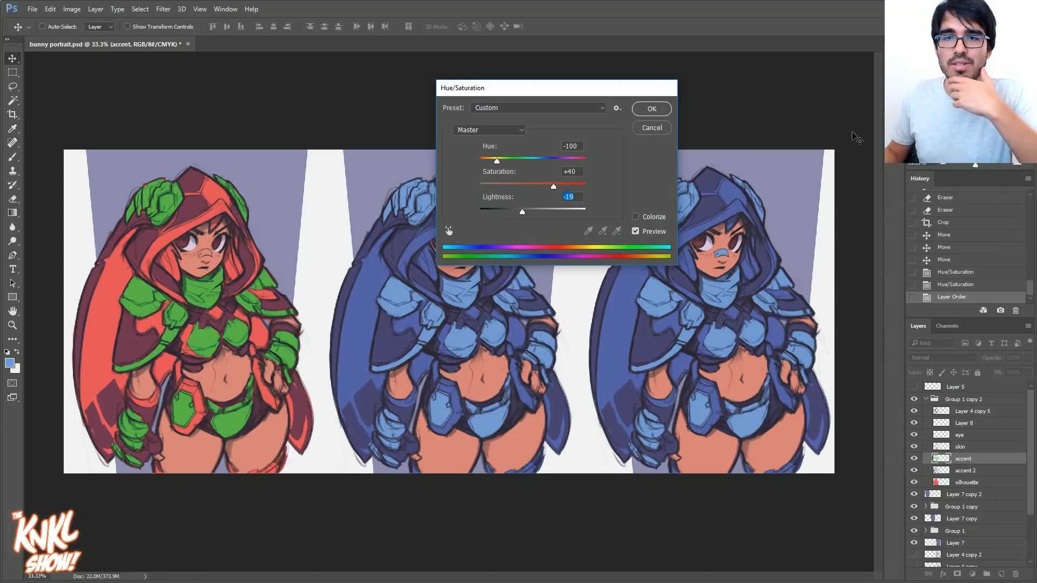
{"action": "key", "text": "Escape"}
- Undo the accent layer's reordering below the skin layer
{"action": "key", "text": "ctrl+plus"}
{"action": "key", "text": "ctrl+plus"}
{"action": "left_click_drag", "start_coordinate": [346, 329], "coordinate": [693, 279]}
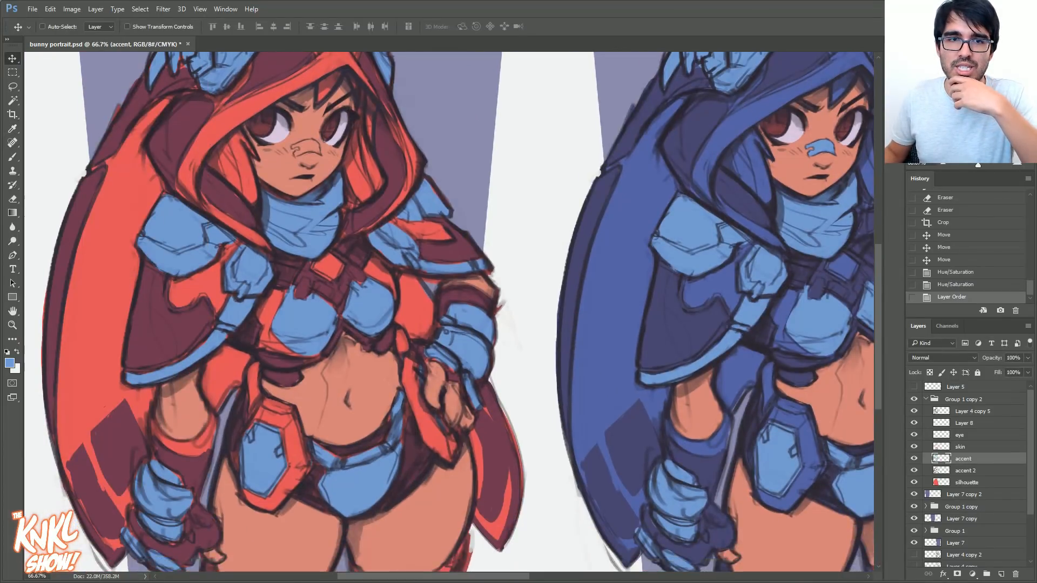
{"action": "scroll", "coordinate": [449, 311], "scroll_direction": "up", "scroll_amount": 2}
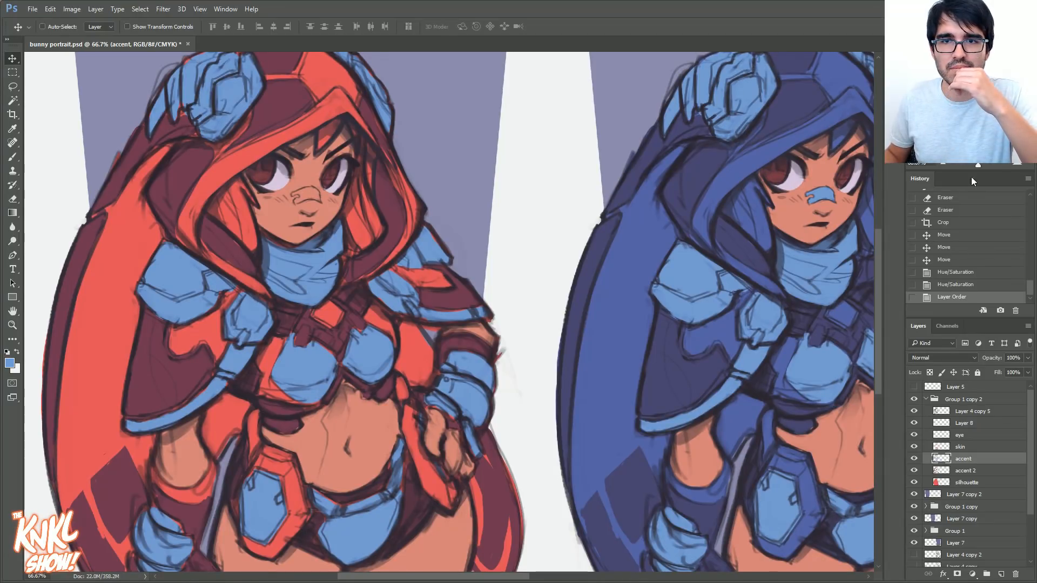
{"action": "left_click_drag", "start_coordinate": [730, 302], "coordinate": [608, 282]}
{"action": "left_click", "coordinate": [952, 288]}
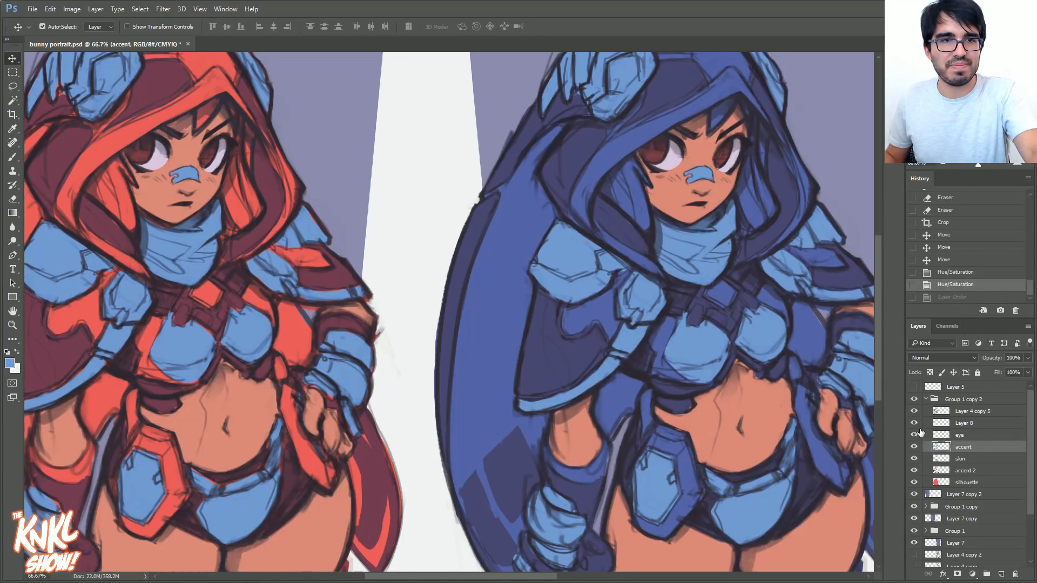
- Recolour the accent layer of Group 1 copy 2 to muted green with hue -75, saturation -68 and lightness -2
{"action": "key", "text": "ctrl+u"}
{"action": "left_click_drag", "start_coordinate": [533, 162], "coordinate": [511, 214]}
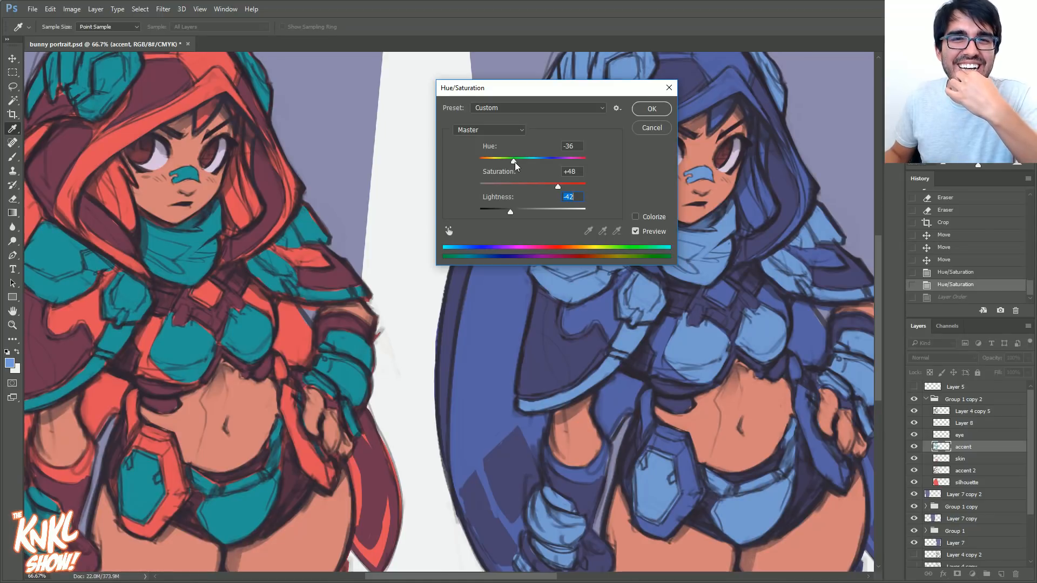
{"action": "left_click_drag", "start_coordinate": [514, 165], "coordinate": [503, 164]}
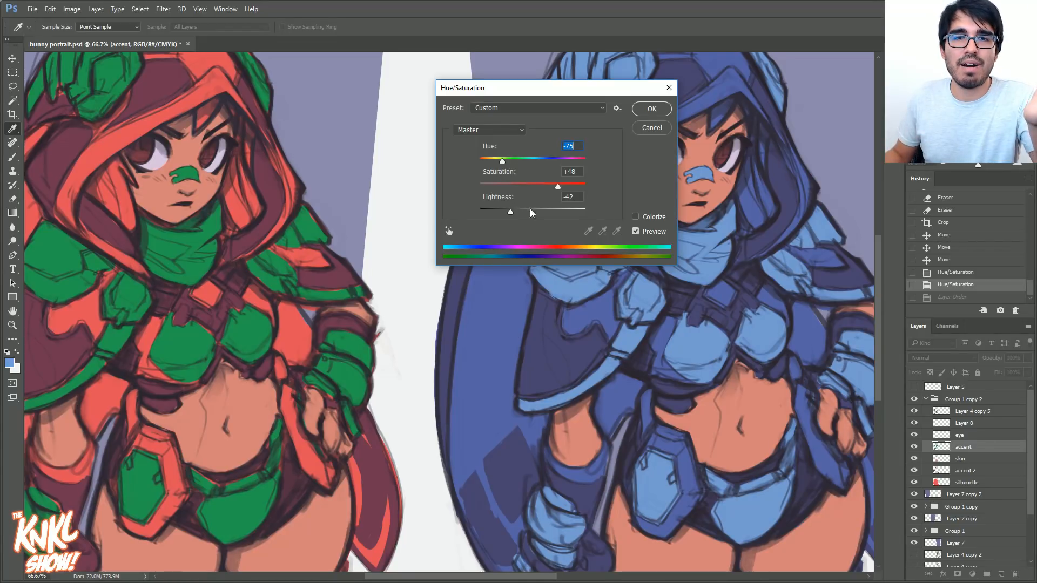
{"action": "mouse_move", "coordinate": [511, 213]}
{"action": "left_mouse_down"}
{"action": "mouse_move", "coordinate": [532, 216]}
{"action": "mouse_move", "coordinate": [503, 195]}
{"action": "left_mouse_up"}
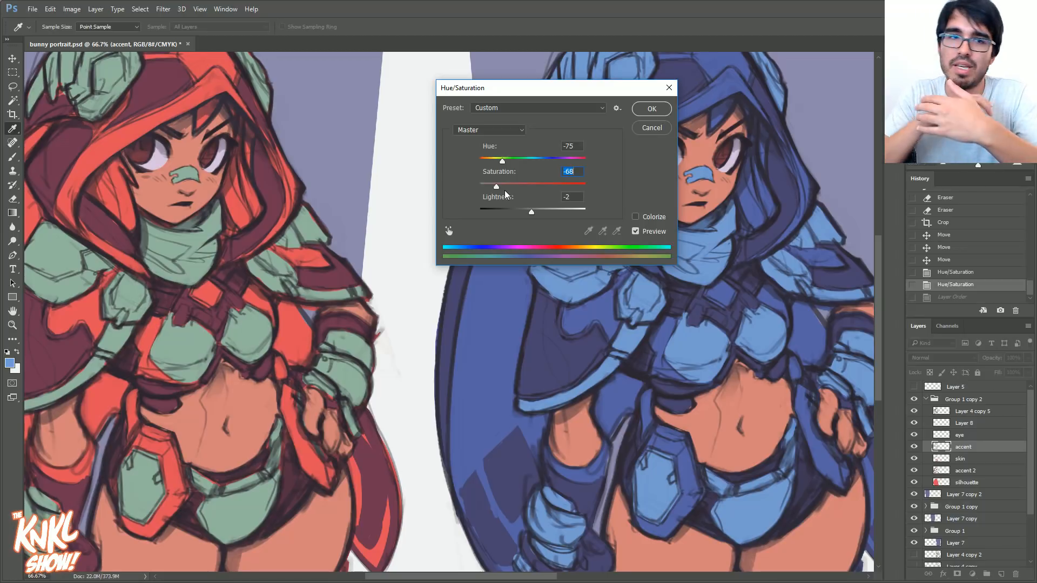
{"action": "left_click", "coordinate": [652, 109]}
{"action": "left_click", "coordinate": [944, 164]}
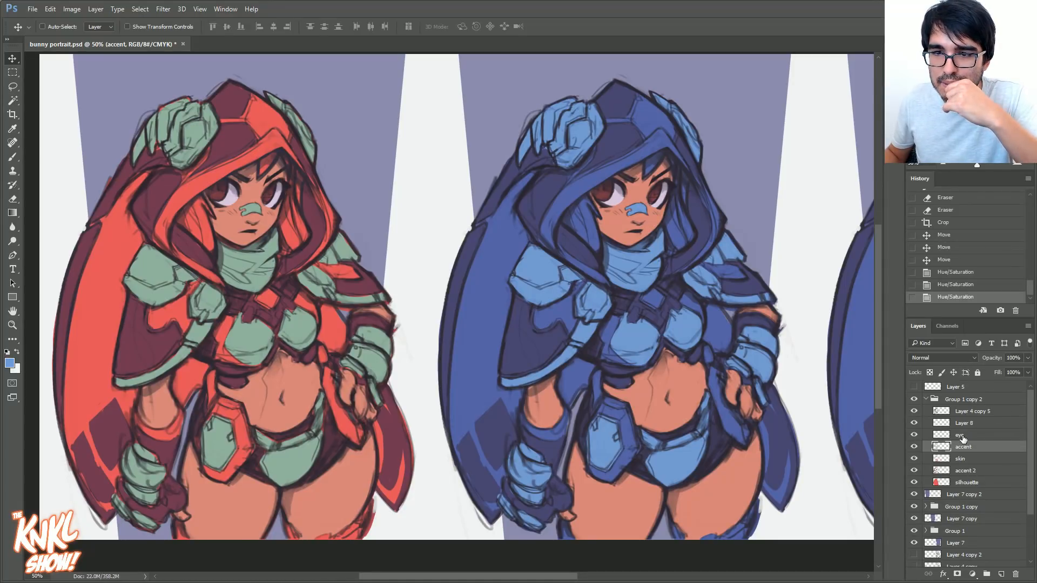
- Lighten the skin layer of Group 1 copy 2 with hue -2, saturation +10 and lightness +16
{"action": "left_click", "coordinate": [960, 457]}
{"action": "key", "text": "ctrl+u"}
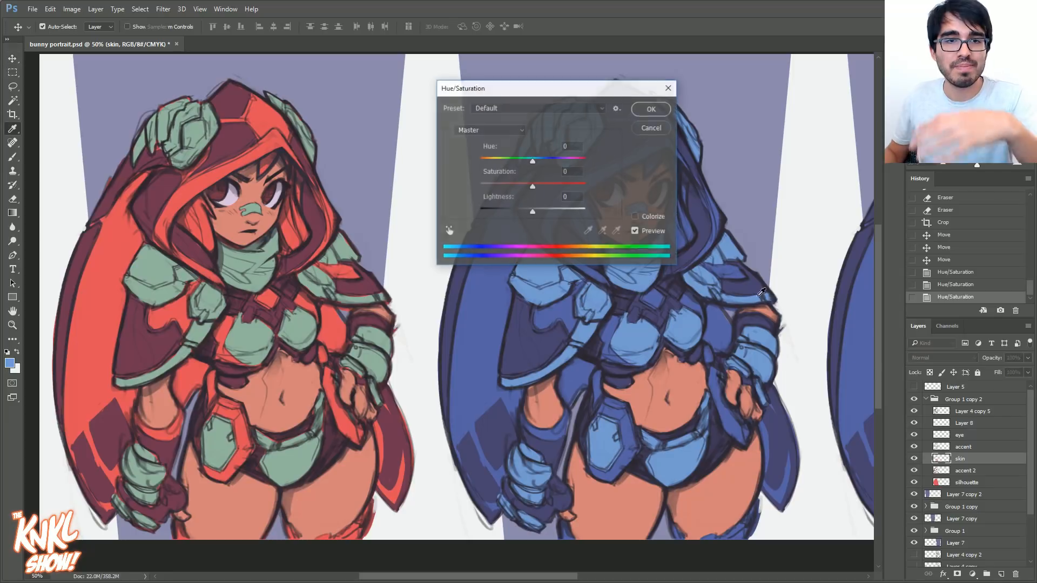
{"action": "left_click_drag", "start_coordinate": [533, 164], "coordinate": [537, 168]}
{"action": "left_click_drag", "start_coordinate": [531, 211], "coordinate": [534, 168]}
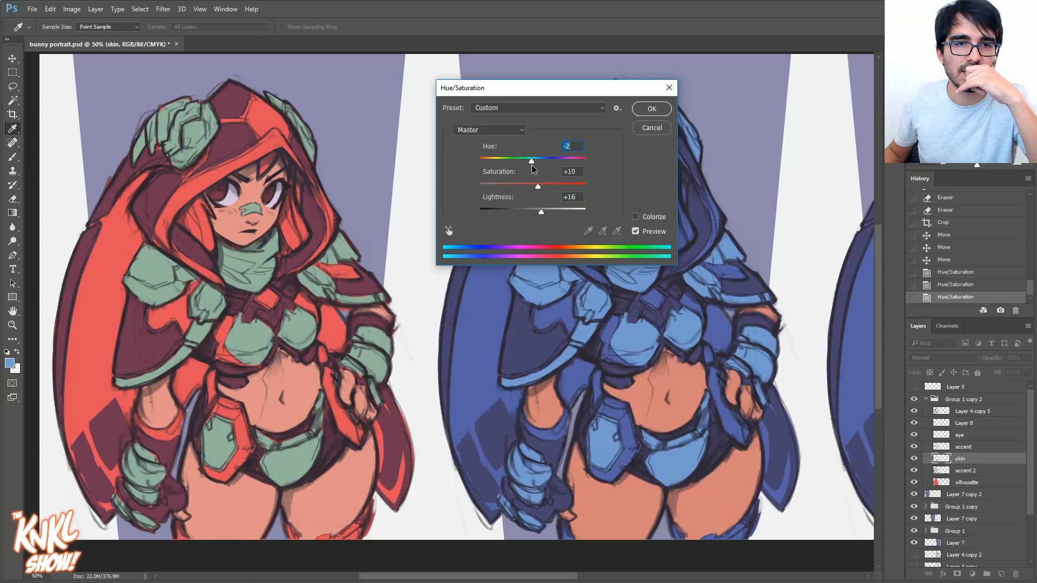
{"action": "left_click", "coordinate": [653, 108]}
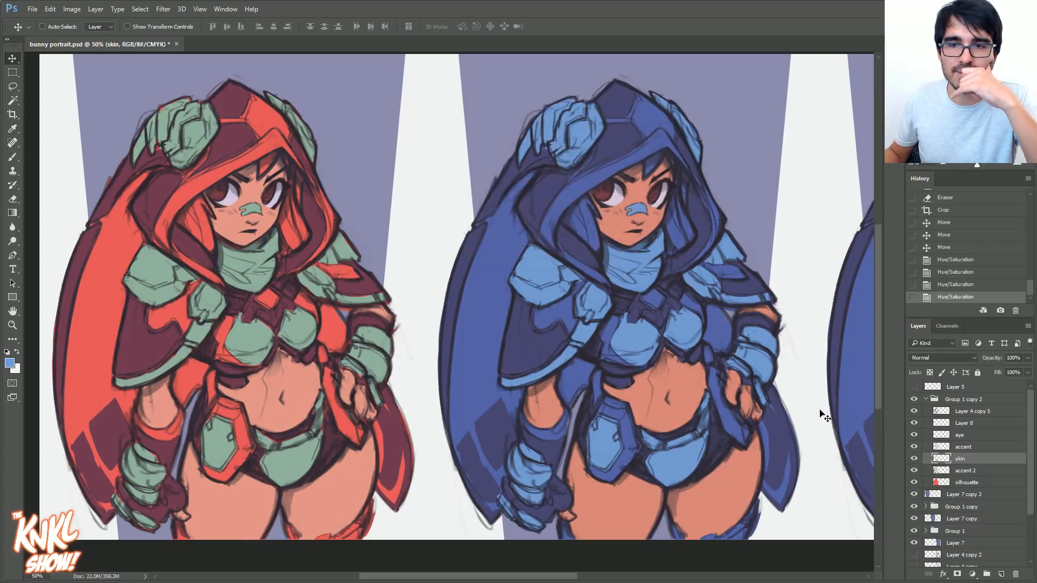
- Intensify the red silhouette layer of Group 1 copy 2 with hue -1 and saturation +8
{"action": "left_click", "coordinate": [967, 482]}
{"action": "key", "text": "ctrl+u"}
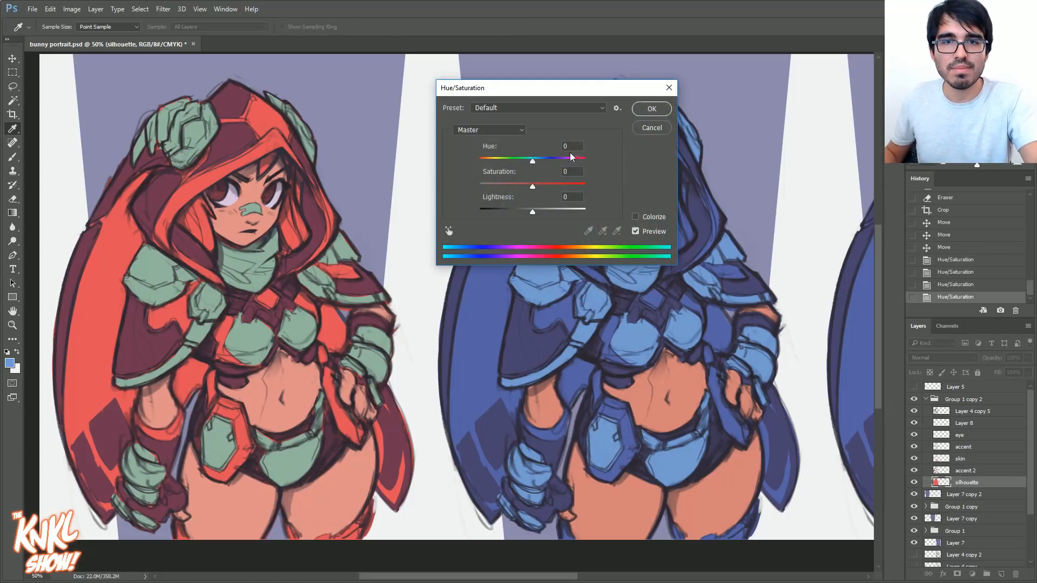
{"action": "left_click_drag", "start_coordinate": [538, 163], "coordinate": [535, 191]}
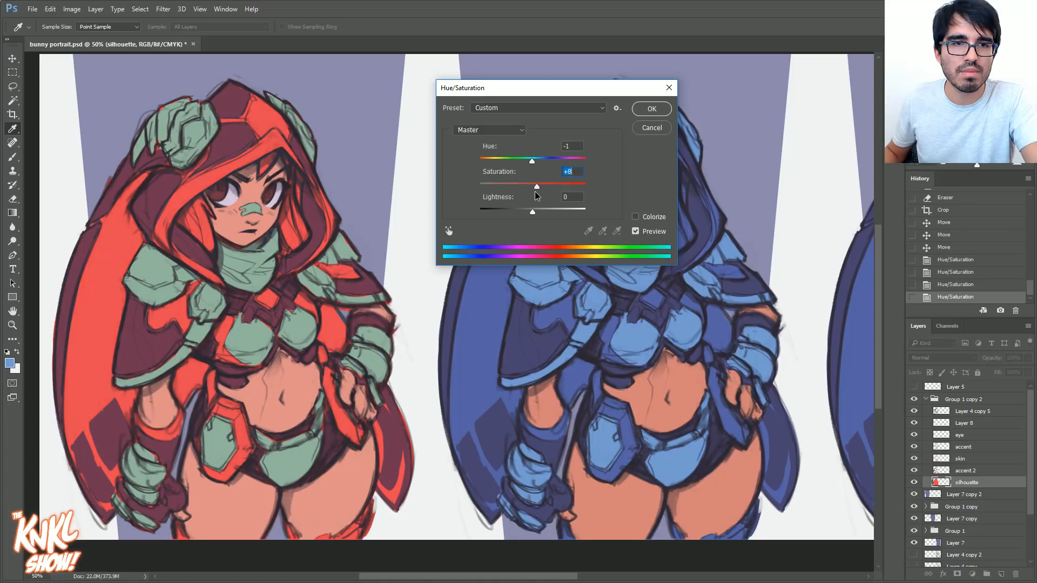
{"action": "left_click", "coordinate": [651, 108]}
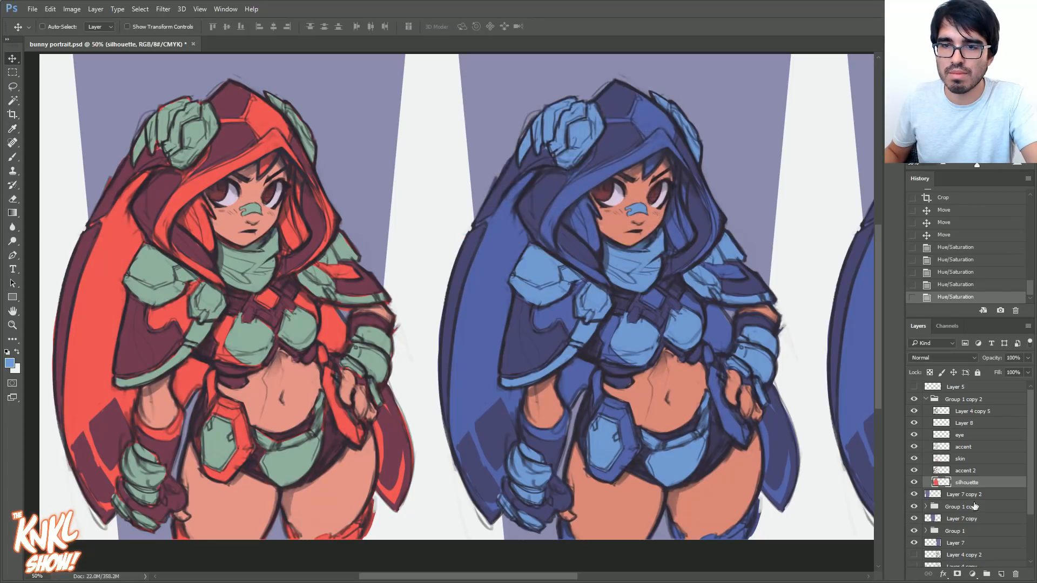
- Adjust the maroon accent 2 layer with hue +5, saturation +15 and lightness +8, and save the document
{"action": "left_click", "coordinate": [952, 472]}
{"action": "key", "text": "ctrl+u"}
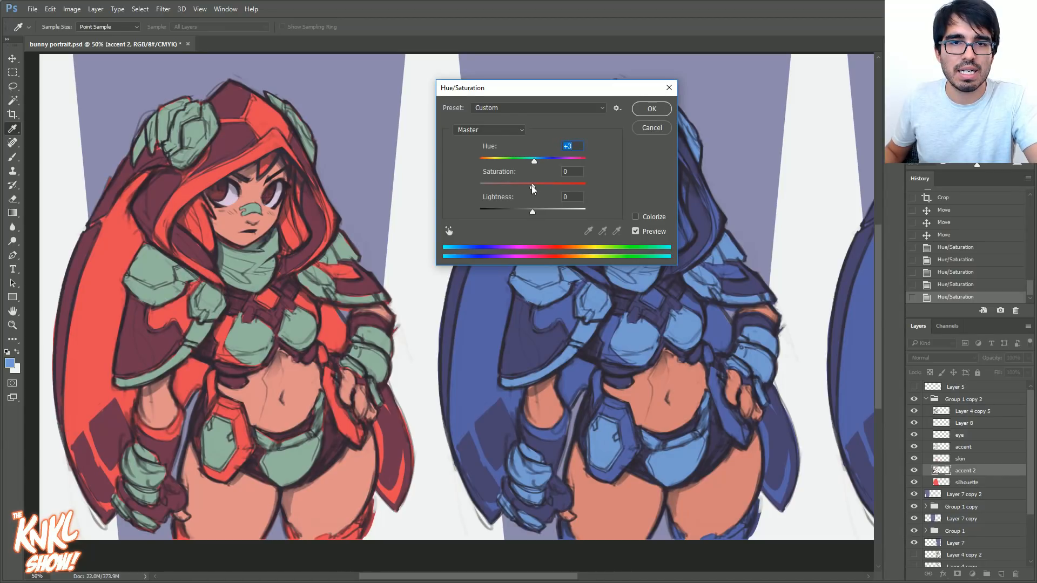
{"action": "left_click_drag", "start_coordinate": [540, 163], "coordinate": [532, 166]}
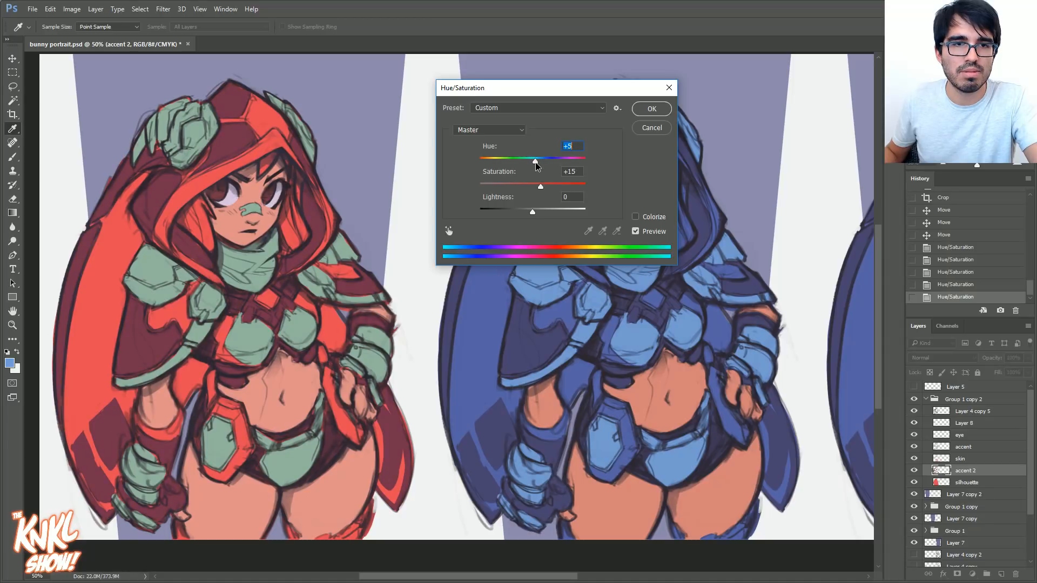
{"action": "left_click_drag", "start_coordinate": [533, 212], "coordinate": [534, 212]}
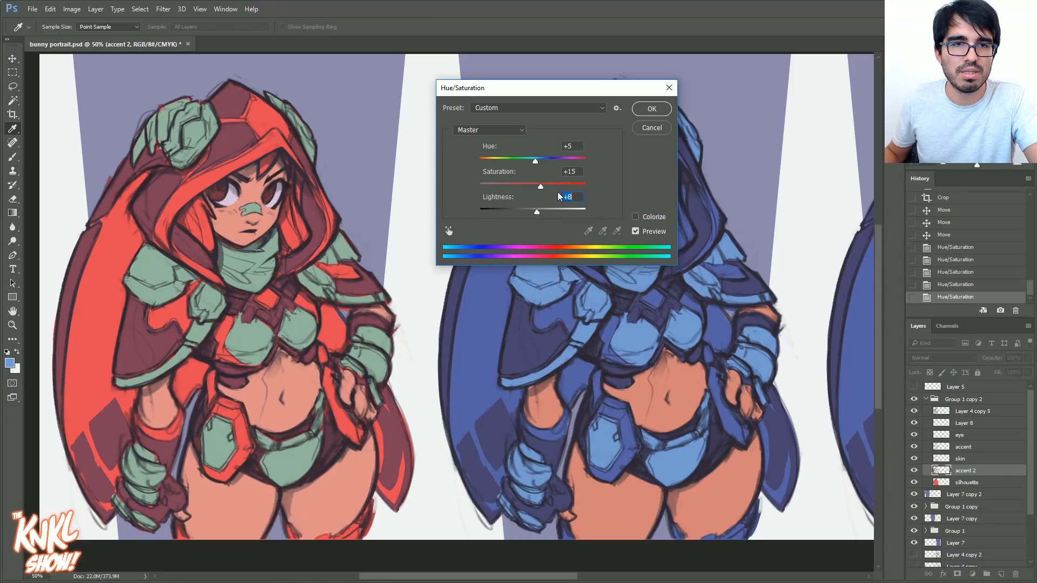
{"action": "left_click", "coordinate": [645, 113]}
{"action": "key", "text": "ctrl+s"}
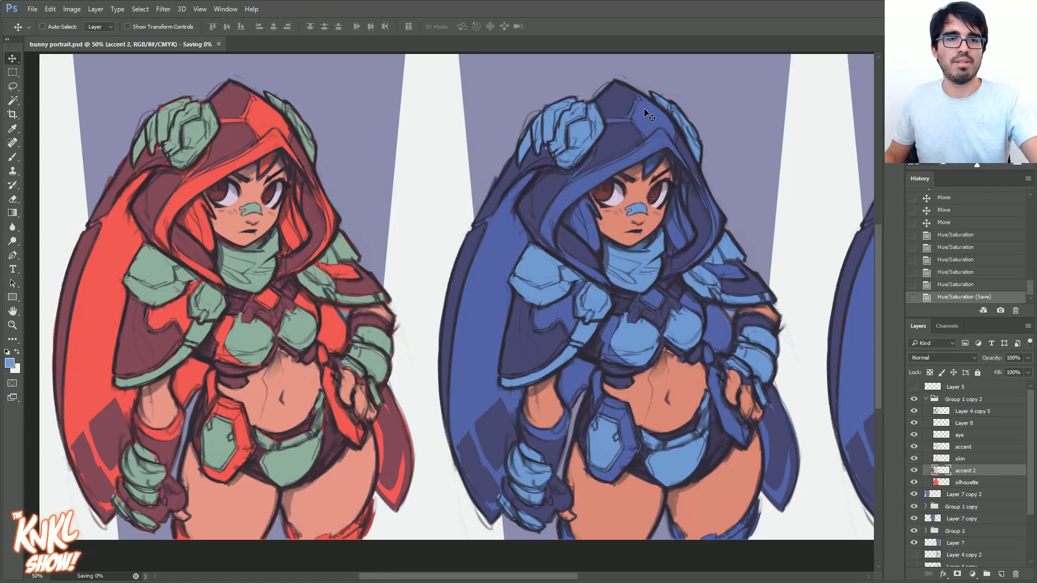
- Collapse Group 1 copy 2 and recolour the silhouette layer in Group 1 copy to teal with hue -60 and saturation +46
{"action": "scroll", "coordinate": [448, 303], "scroll_direction": "right", "scroll_amount": 3}
{"action": "scroll", "coordinate": [448, 312], "scroll_direction": "right", "scroll_amount": 1}
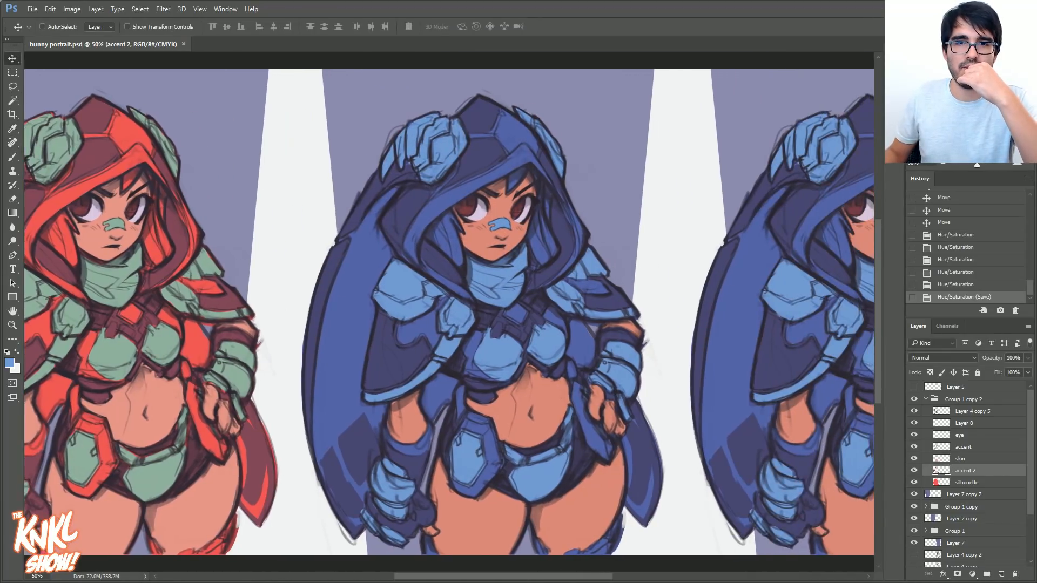
{"action": "left_click", "coordinate": [926, 399]}
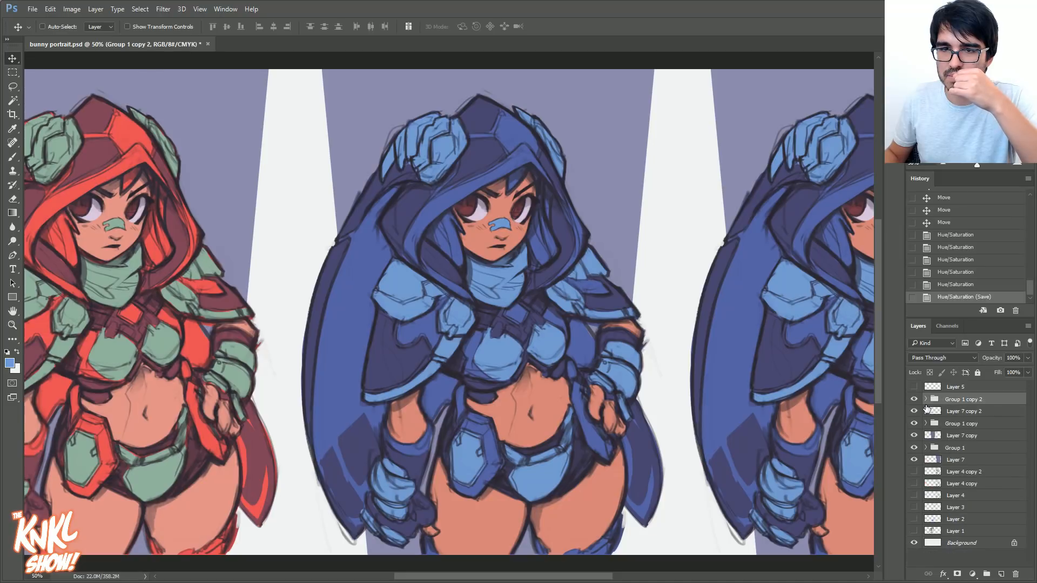
{"action": "left_click", "coordinate": [927, 424]}
{"action": "left_click", "coordinate": [933, 438]}
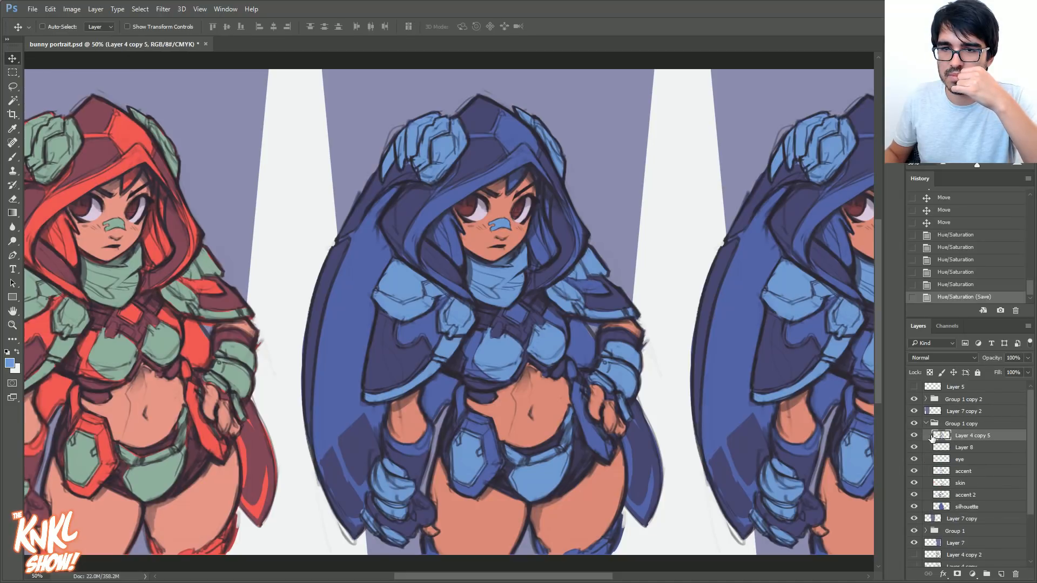
{"action": "left_click", "coordinate": [967, 507]}
{"action": "key", "text": "ctrl+u"}
{"action": "left_click_drag", "start_coordinate": [598, 94], "coordinate": [775, 103]}
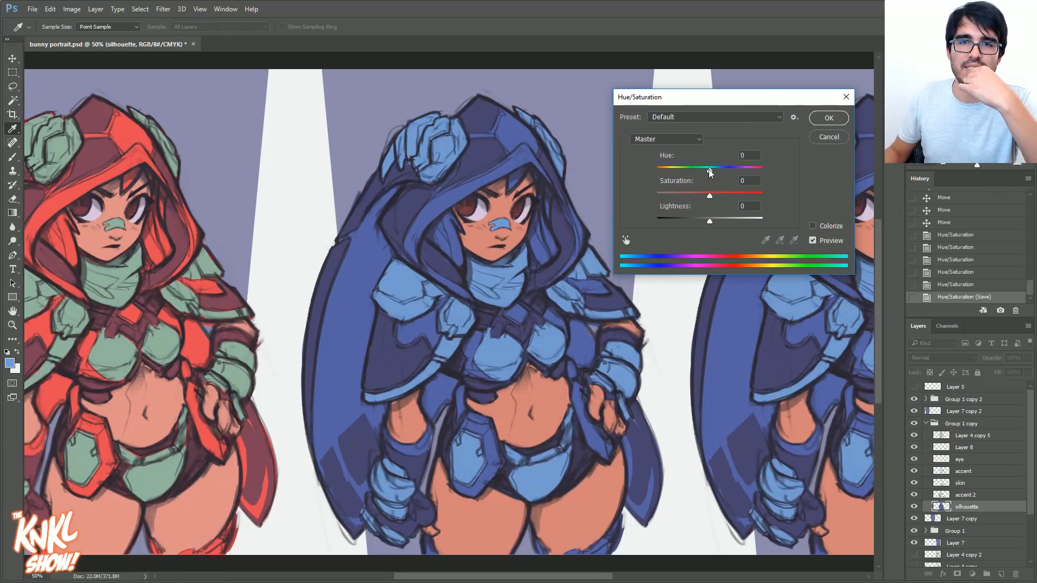
{"action": "left_click", "coordinate": [728, 174]}
{"action": "left_click_drag", "start_coordinate": [727, 172], "coordinate": [735, 200]}
{"action": "left_click_drag", "start_coordinate": [689, 175], "coordinate": [684, 180]}
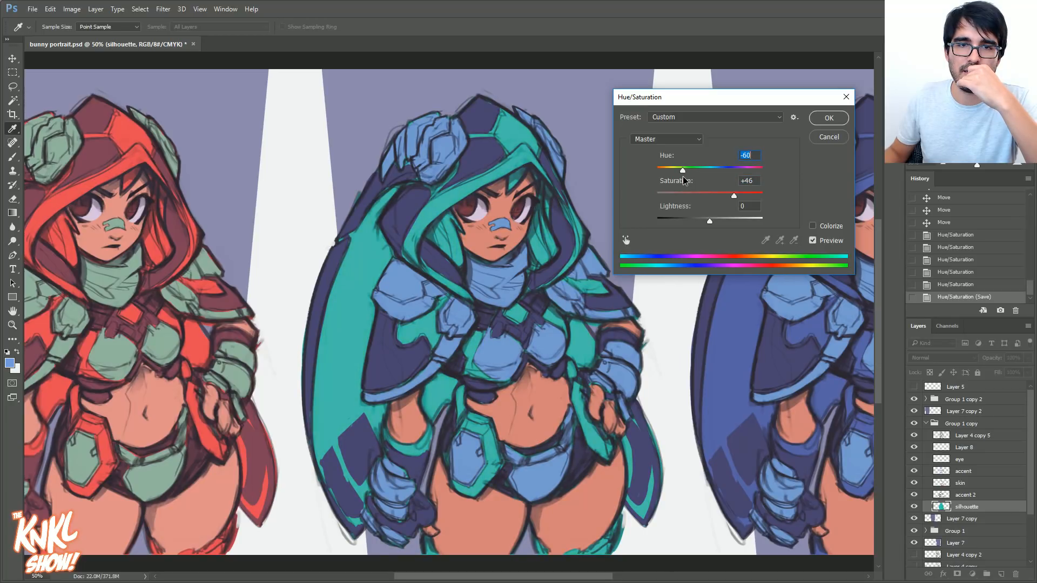
{"action": "left_click", "coordinate": [827, 118]}
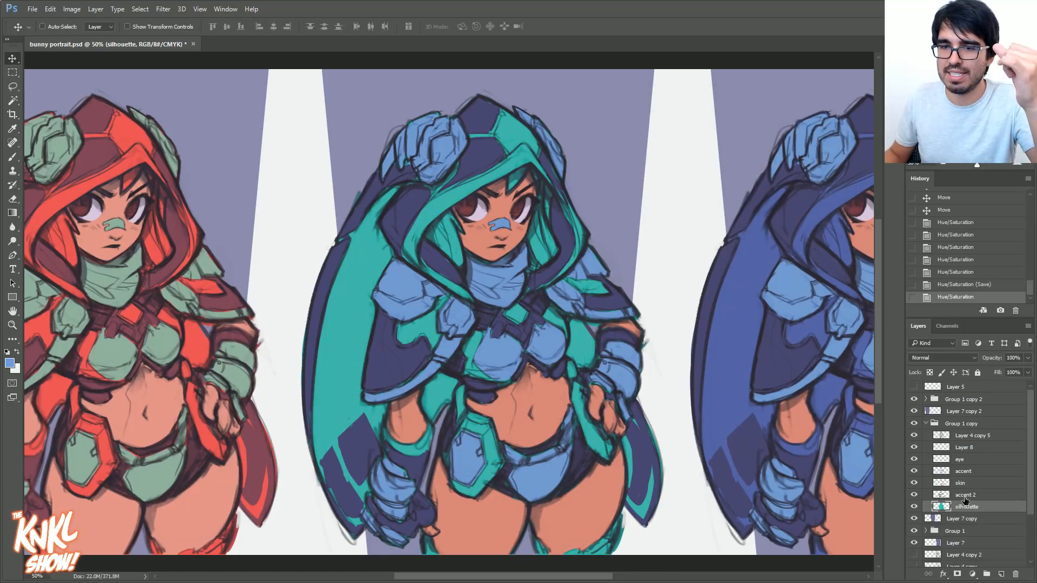
- Shift the accent 2 layer of Group 1 copy to steel blue with hue -34, saturation +20 and lightness -2
{"action": "left_click", "coordinate": [965, 497]}
{"action": "key", "text": "ctrl+u"}
{"action": "left_click_drag", "start_coordinate": [709, 172], "coordinate": [694, 173]}
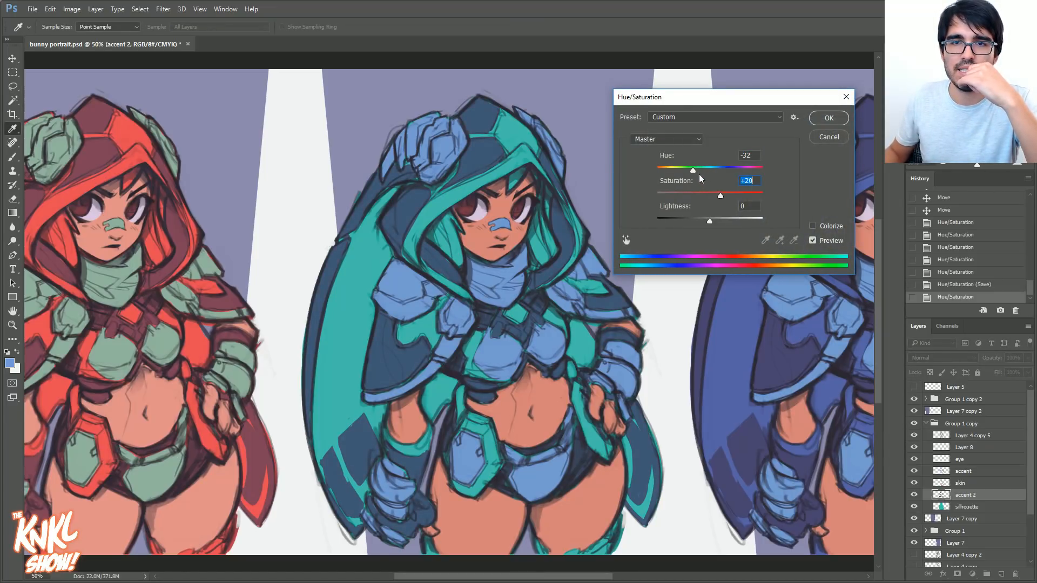
{"action": "left_click_drag", "start_coordinate": [693, 171], "coordinate": [692, 171]}
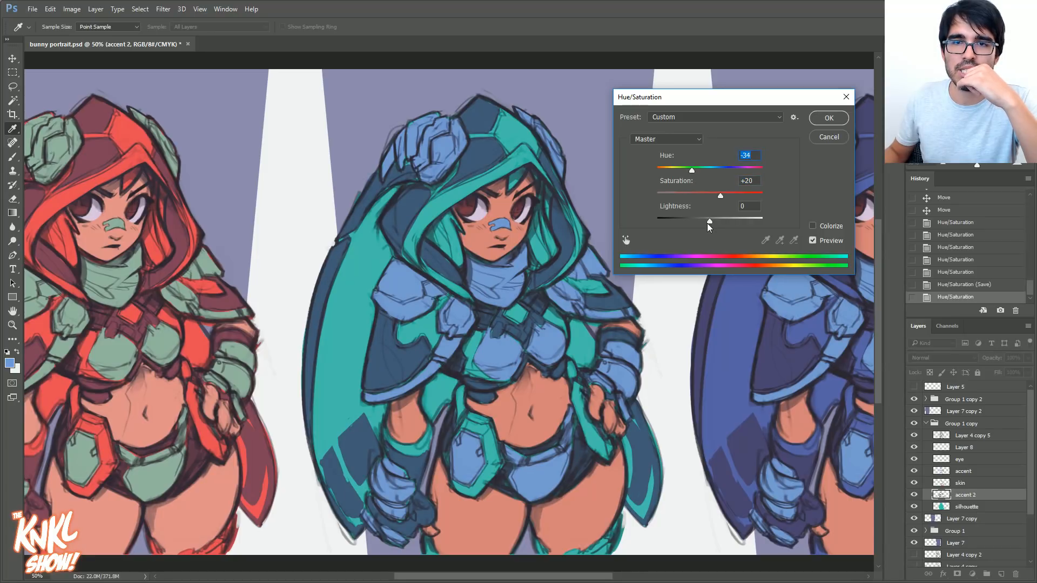
{"action": "left_click_drag", "start_coordinate": [708, 221], "coordinate": [709, 222]}
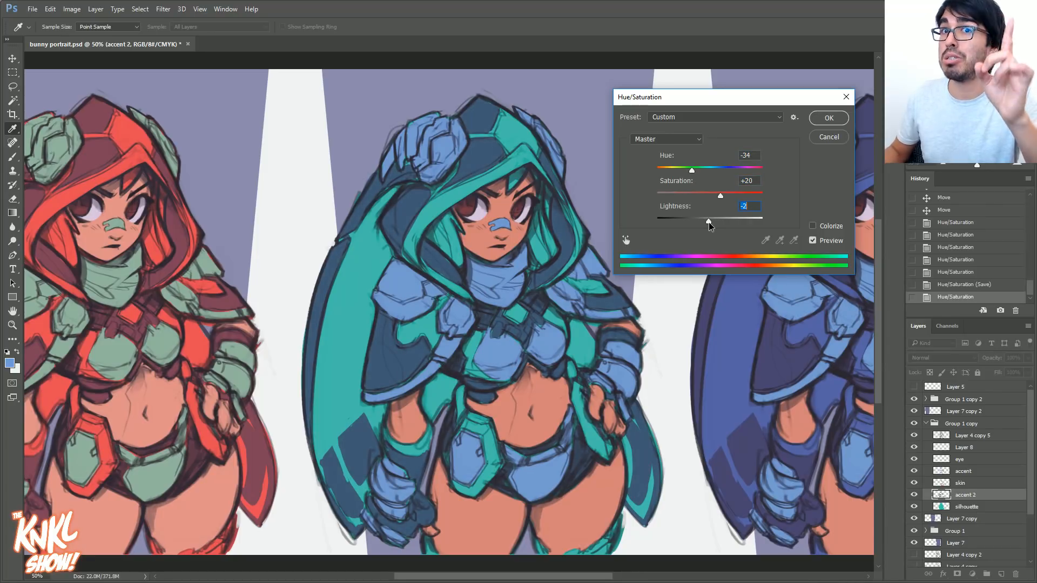
{"action": "left_click", "coordinate": [823, 121]}
- Recolour the accent layer in Group 1 copy to light pink with hue +85 and lightness +27
{"action": "left_click", "coordinate": [961, 483]}
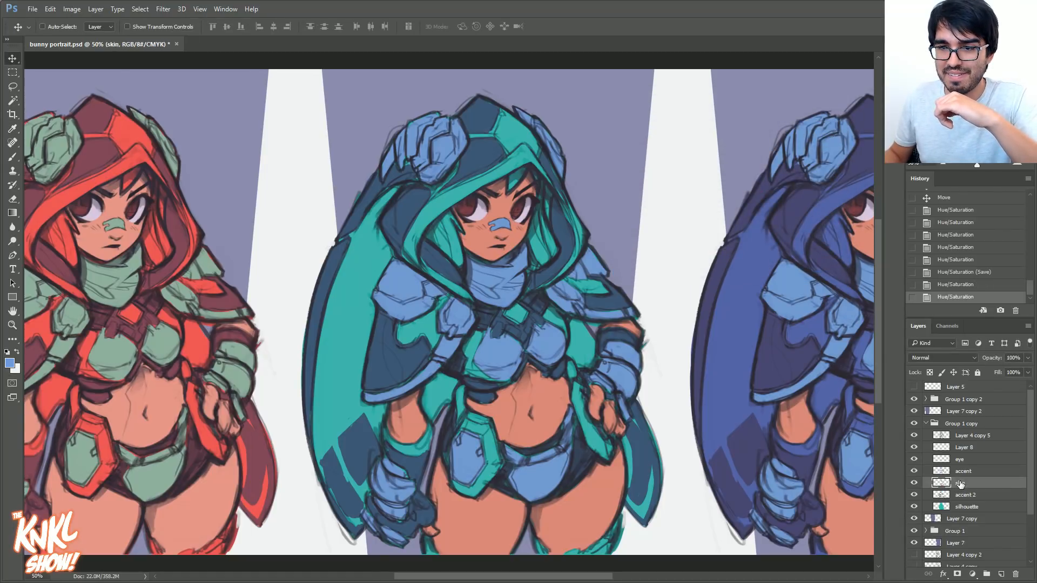
{"action": "left_click", "coordinate": [963, 471]}
{"action": "key", "text": "ctrl+u"}
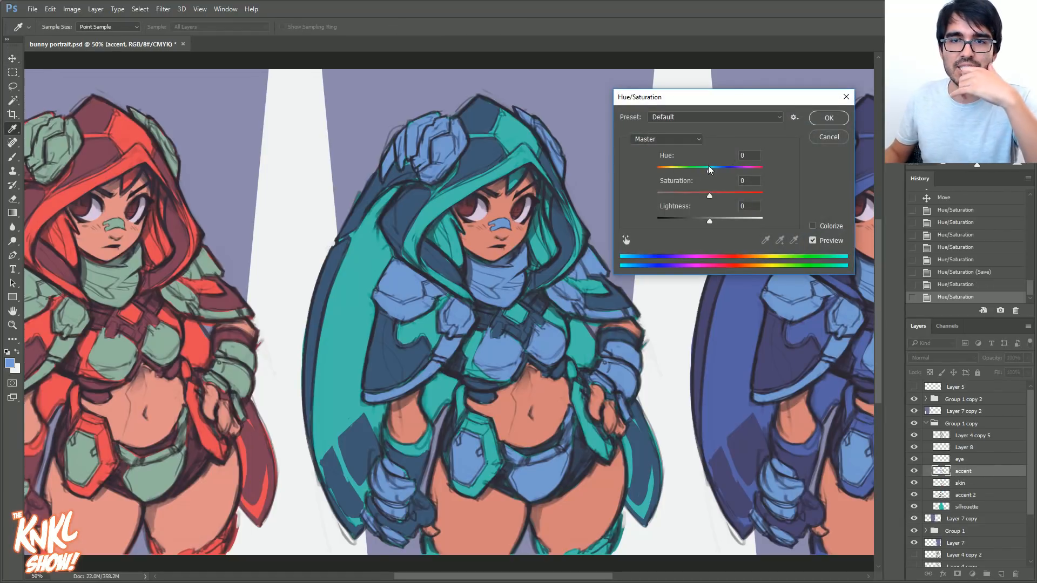
{"action": "left_click_drag", "start_coordinate": [709, 169], "coordinate": [743, 175]}
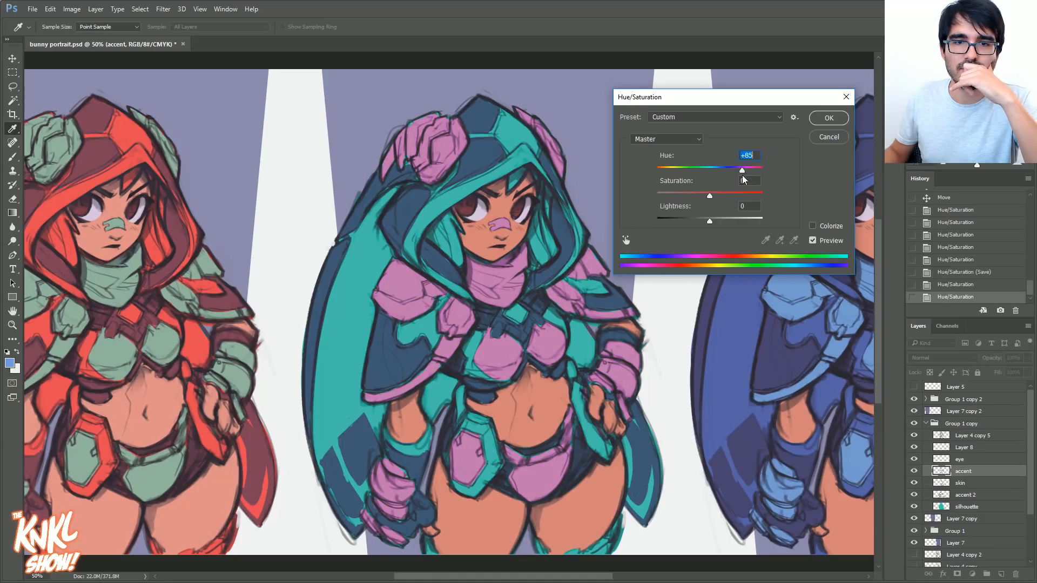
{"action": "left_click_drag", "start_coordinate": [710, 222], "coordinate": [724, 219]}
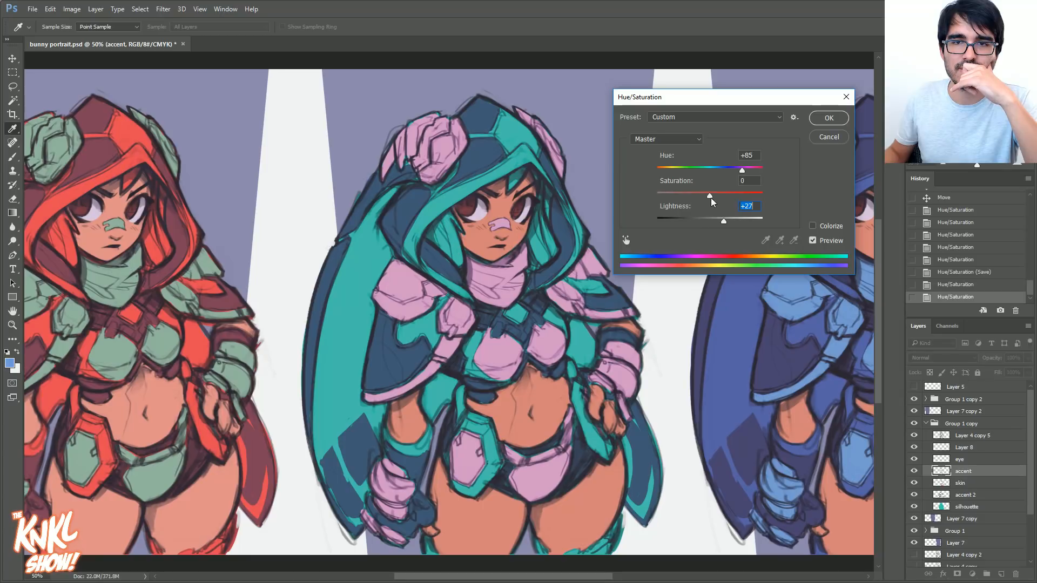
{"action": "left_click", "coordinate": [829, 118]}
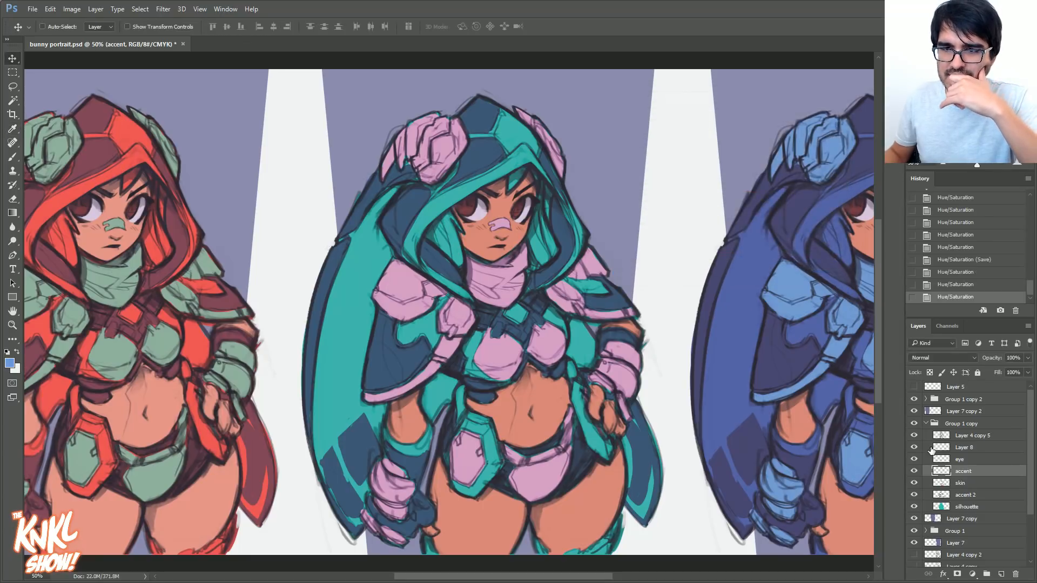
- Inspect the teal character's face up close and check what Layer 4 copy 5 contributes by toggling its visibility
{"action": "left_click", "coordinate": [968, 436]}
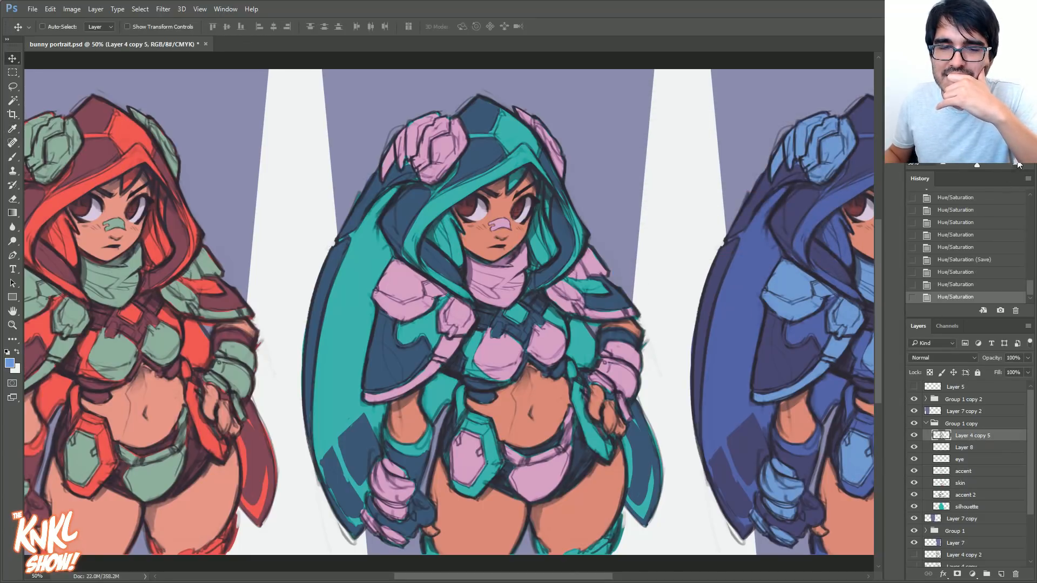
{"action": "key", "text": "ctrl+plus"}
{"action": "key", "text": "ctrl+plus"}
{"action": "left_click_drag", "start_coordinate": [637, 116], "coordinate": [617, 565]}
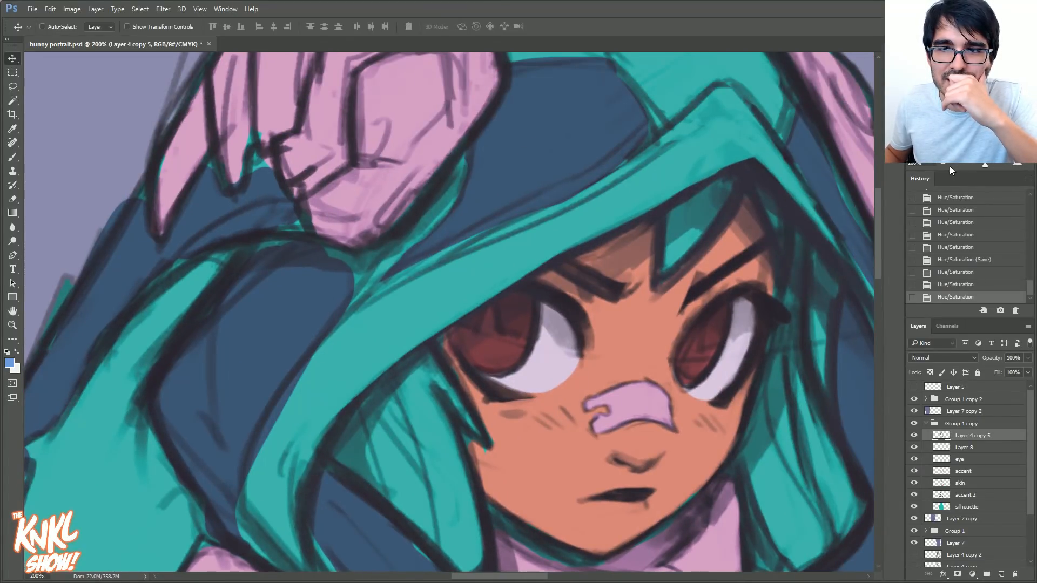
{"action": "key", "text": "ctrl+minus"}
{"action": "key", "text": "ctrl+minus"}
{"action": "key", "text": "ctrl+minus"}
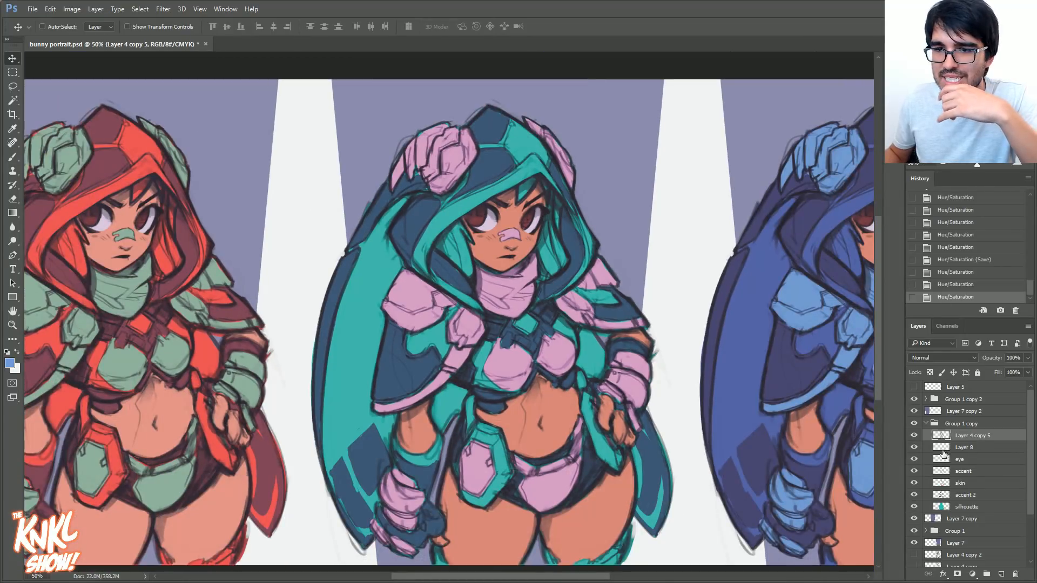
{"action": "left_click", "coordinate": [914, 436]}
{"action": "left_click", "coordinate": [914, 435]}
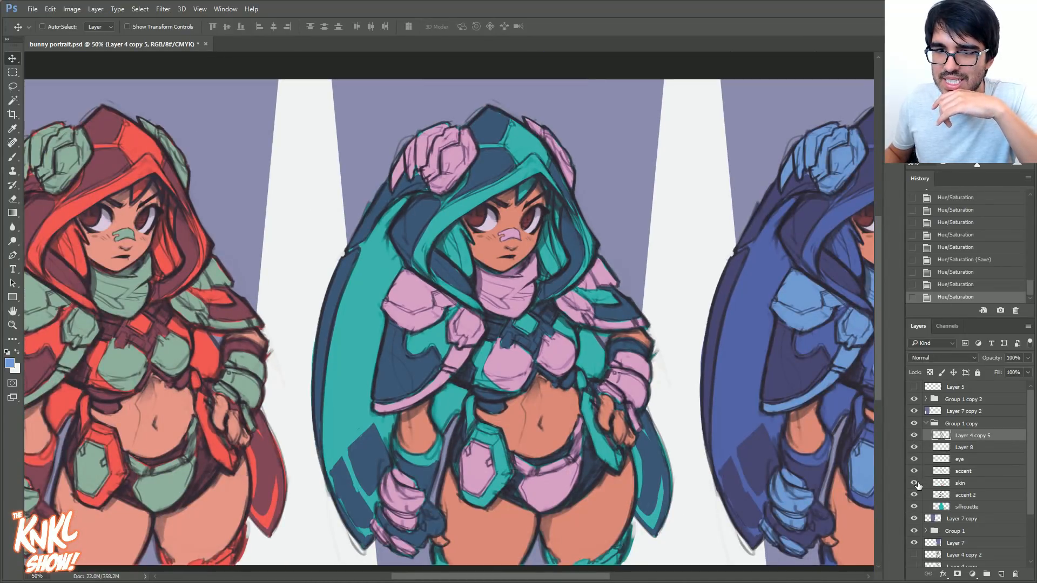
- Change the pink accent layer in Group 1 copy to pale green with hue -180, saturation +10 and lightness +19
{"action": "left_click", "coordinate": [960, 471]}
{"action": "key", "text": "ctrl+u"}
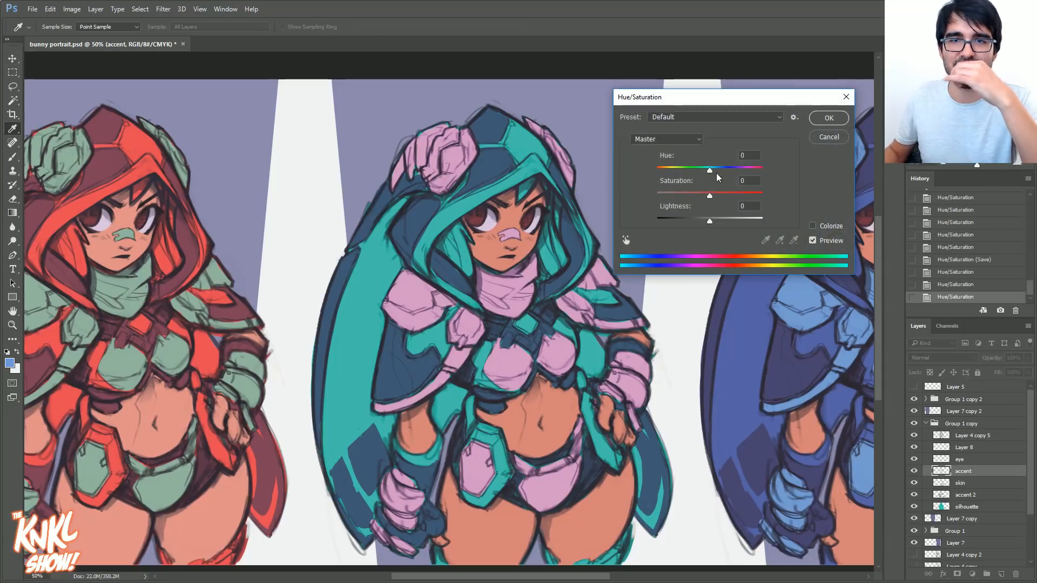
{"action": "left_click_drag", "start_coordinate": [710, 172], "coordinate": [654, 187]}
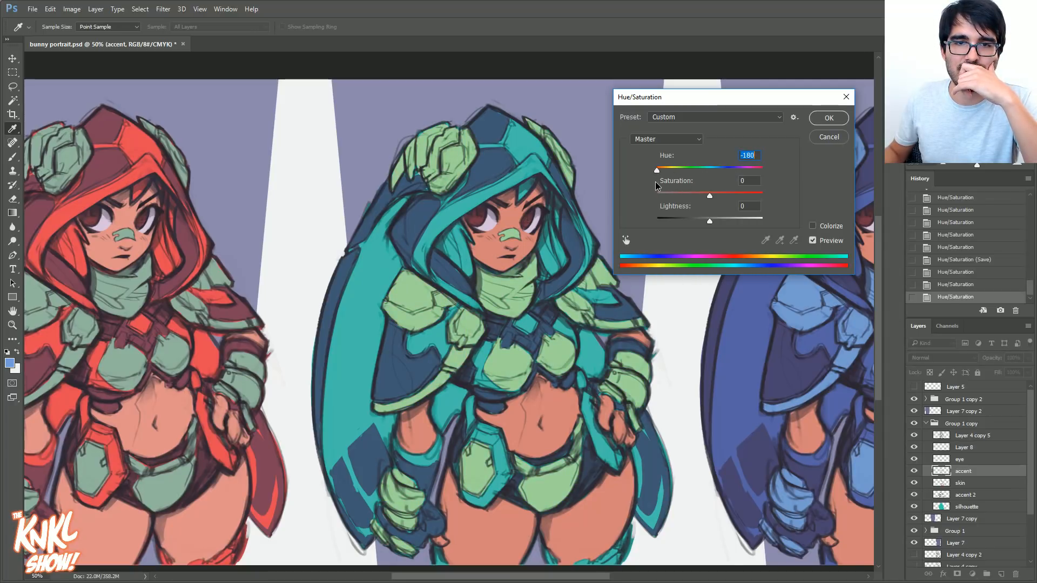
{"action": "left_click_drag", "start_coordinate": [711, 226], "coordinate": [722, 223]}
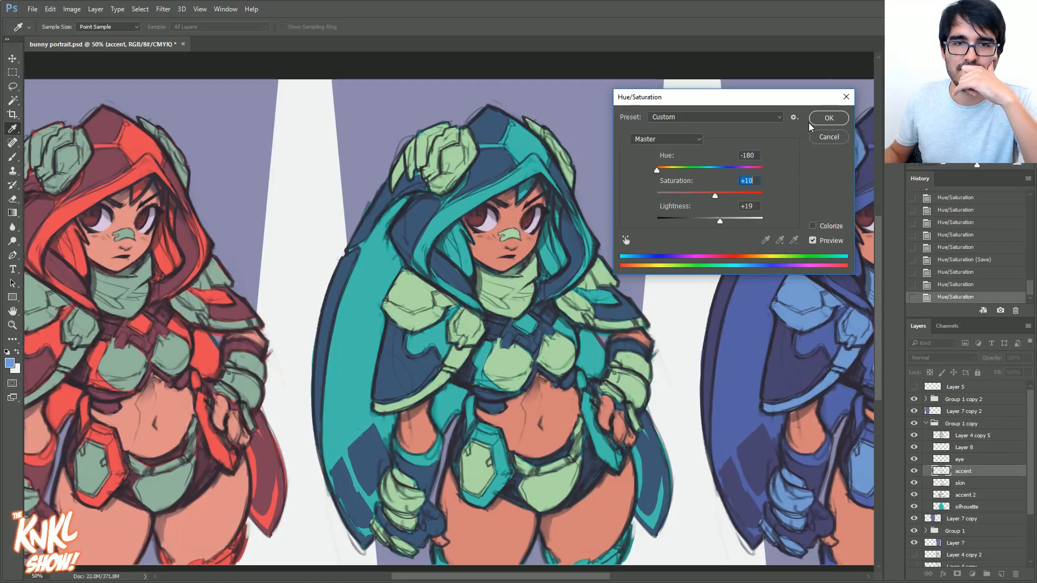
{"action": "left_click", "coordinate": [826, 120]}
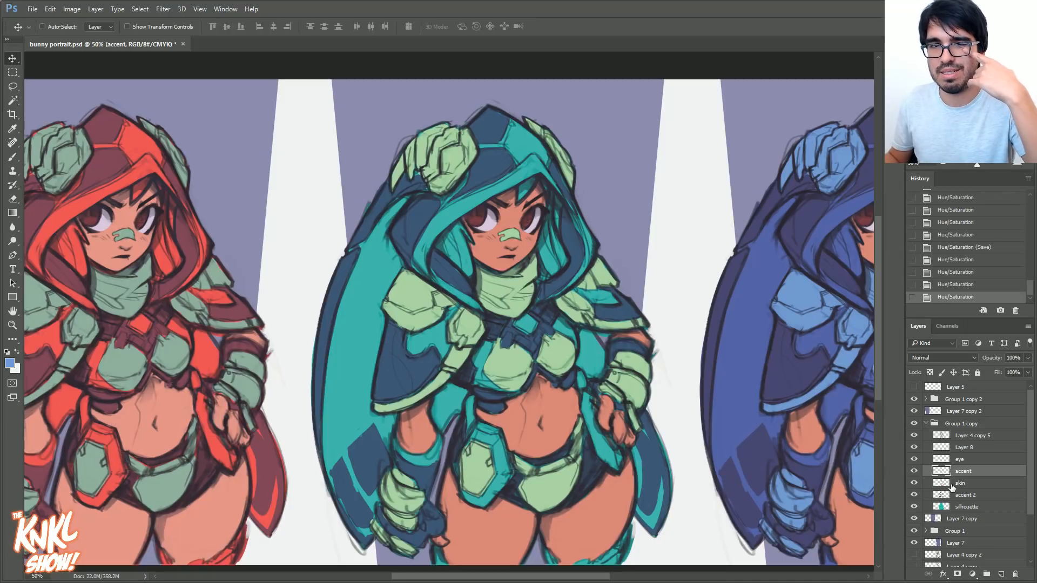
- Duplicate Group 1 for the blue character and hide the original group
{"action": "left_click_drag", "start_coordinate": [595, 324], "coordinate": [399, 331]}
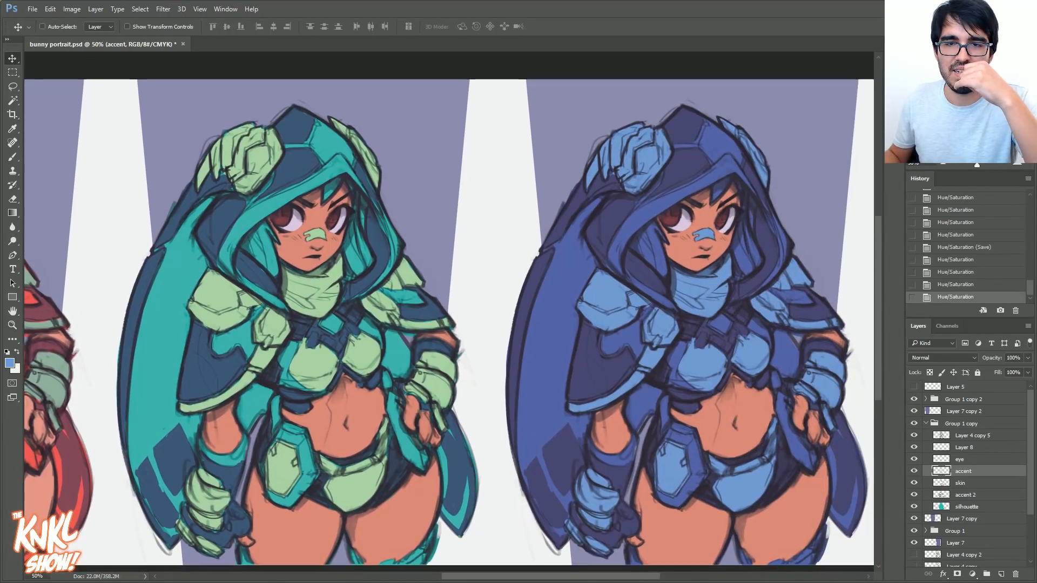
{"action": "left_click", "coordinate": [960, 400]}
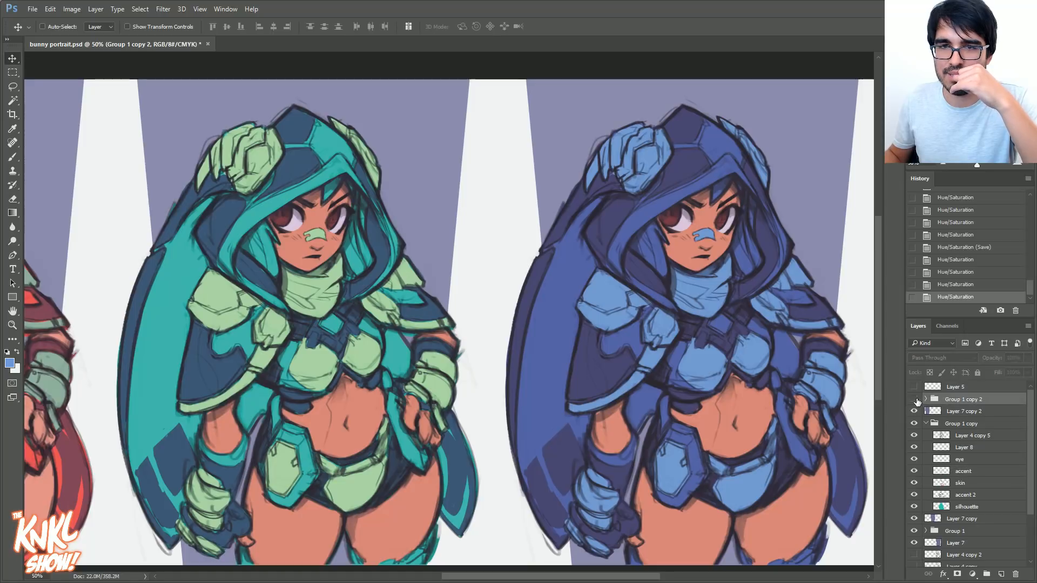
{"action": "left_click", "coordinate": [948, 534]}
{"action": "key", "text": "ctrl+j"}
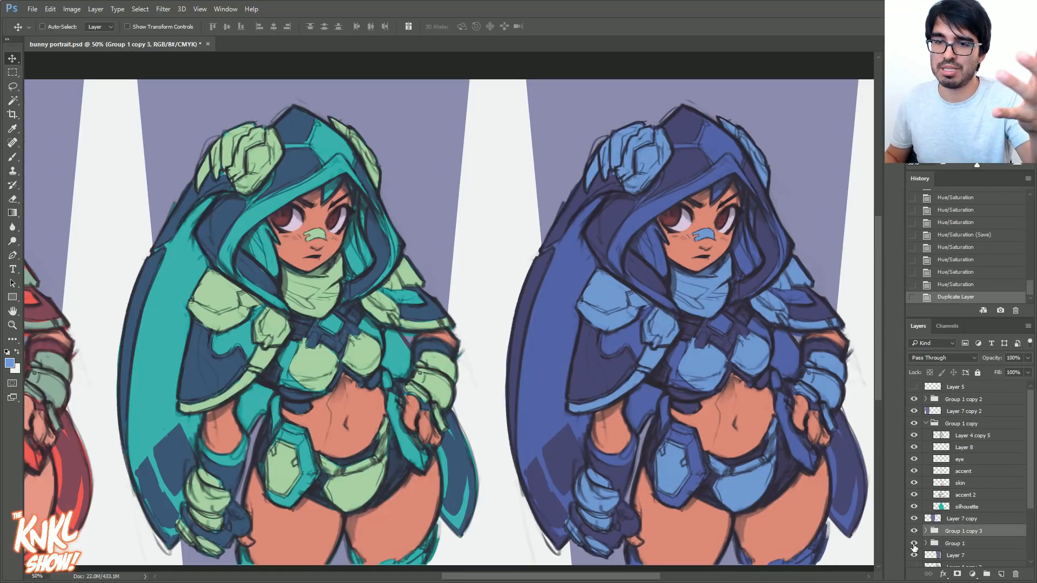
{"action": "left_click", "coordinate": [915, 543]}
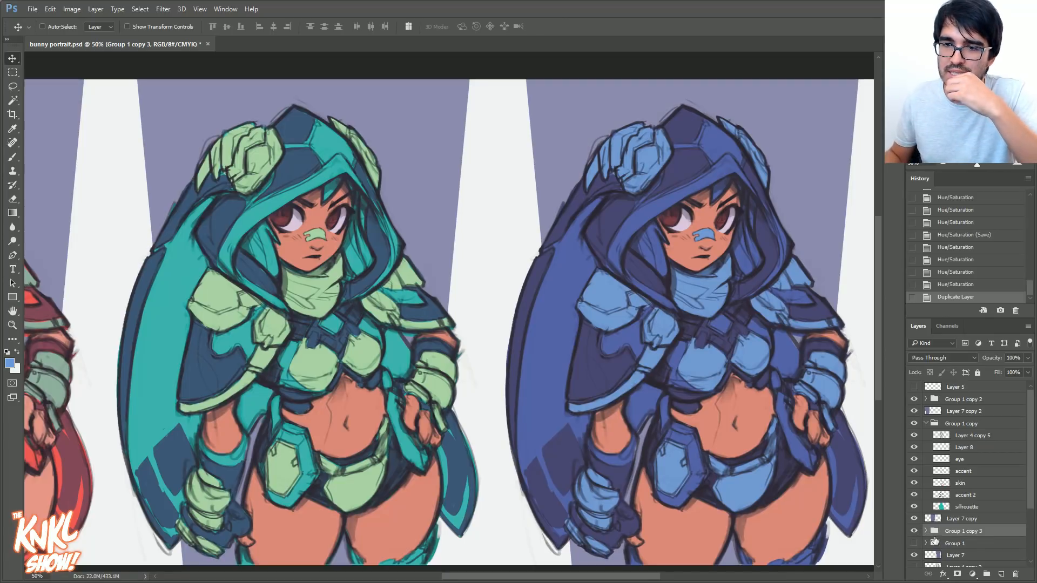
- Expand Group 1 copy 3 and recolour its silhouette layer to cream white with hue +162 and lightness +79
{"action": "left_click", "coordinate": [927, 534]}
{"action": "scroll", "coordinate": [945, 531], "scroll_direction": "down", "scroll_amount": 3}
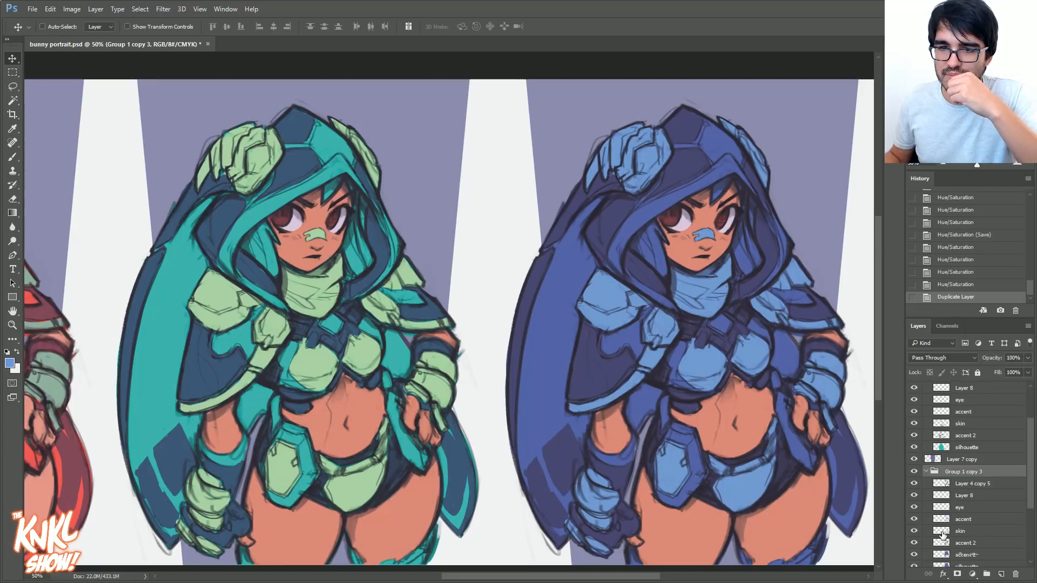
{"action": "scroll", "coordinate": [948, 530], "scroll_direction": "down", "scroll_amount": 1}
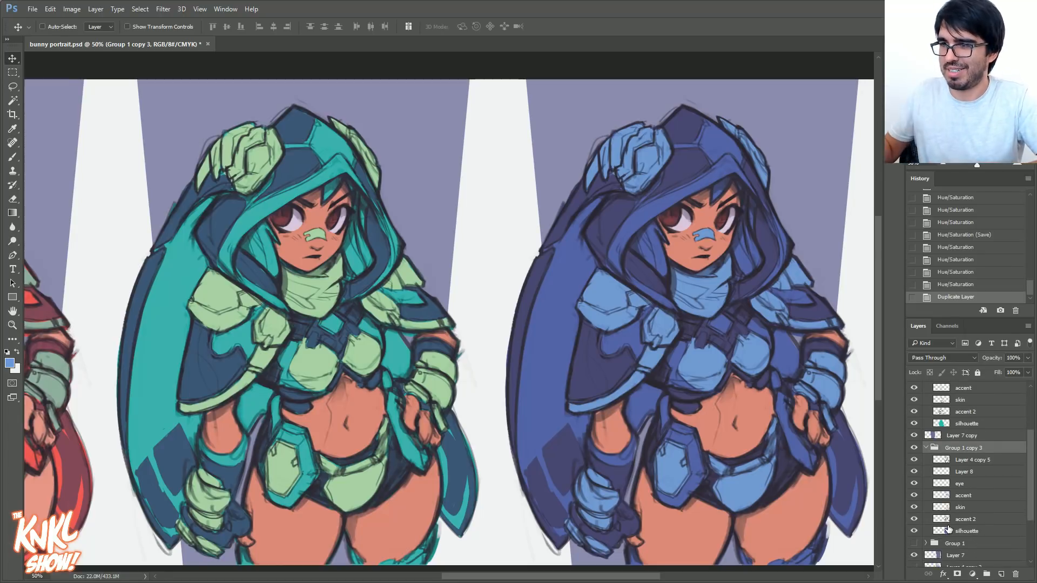
{"action": "left_click", "coordinate": [963, 460]}
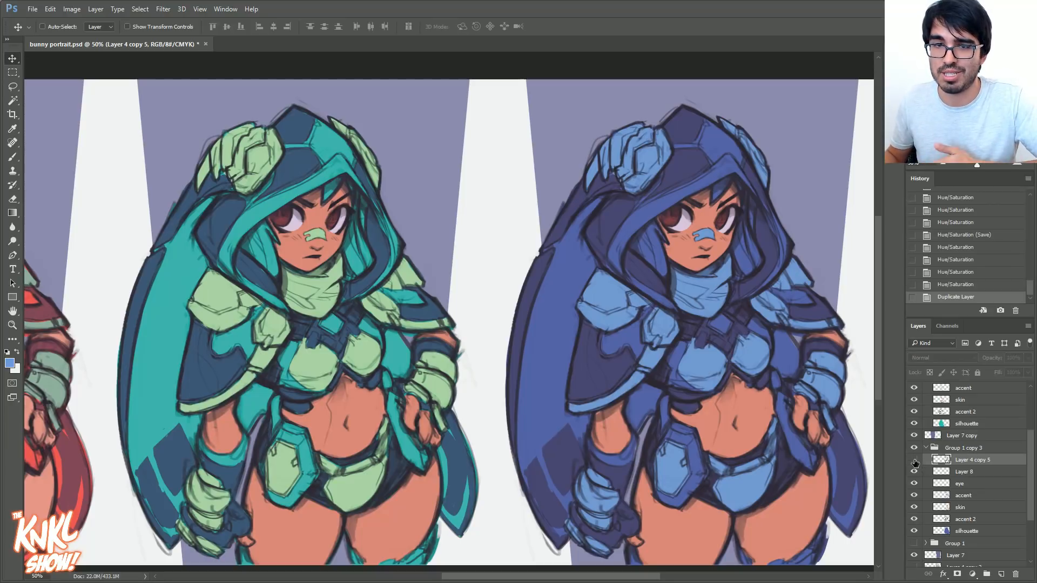
{"action": "left_click", "coordinate": [960, 533]}
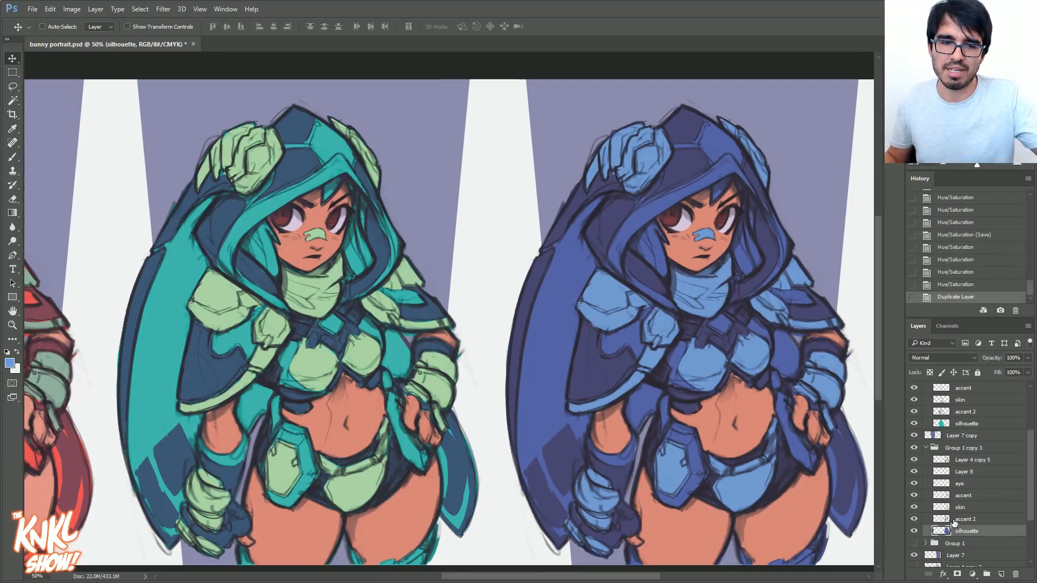
{"action": "key", "text": "ctrl+u"}
{"action": "left_click_drag", "start_coordinate": [722, 96], "coordinate": [405, 90]}
{"action": "left_click", "coordinate": [390, 216]}
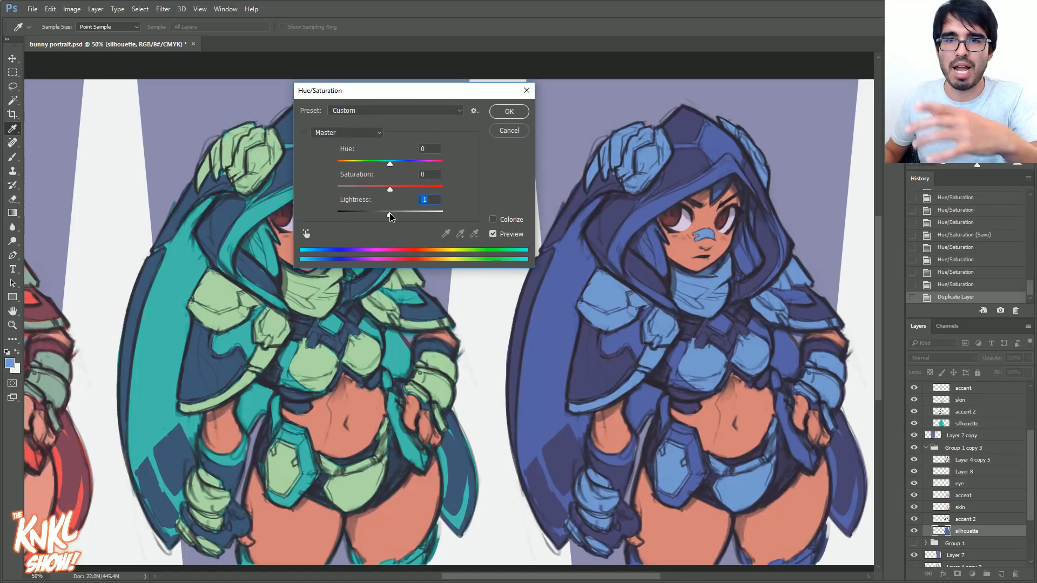
{"action": "left_click_drag", "start_coordinate": [392, 216], "coordinate": [417, 215]}
{"action": "left_click_drag", "start_coordinate": [391, 163], "coordinate": [440, 168]}
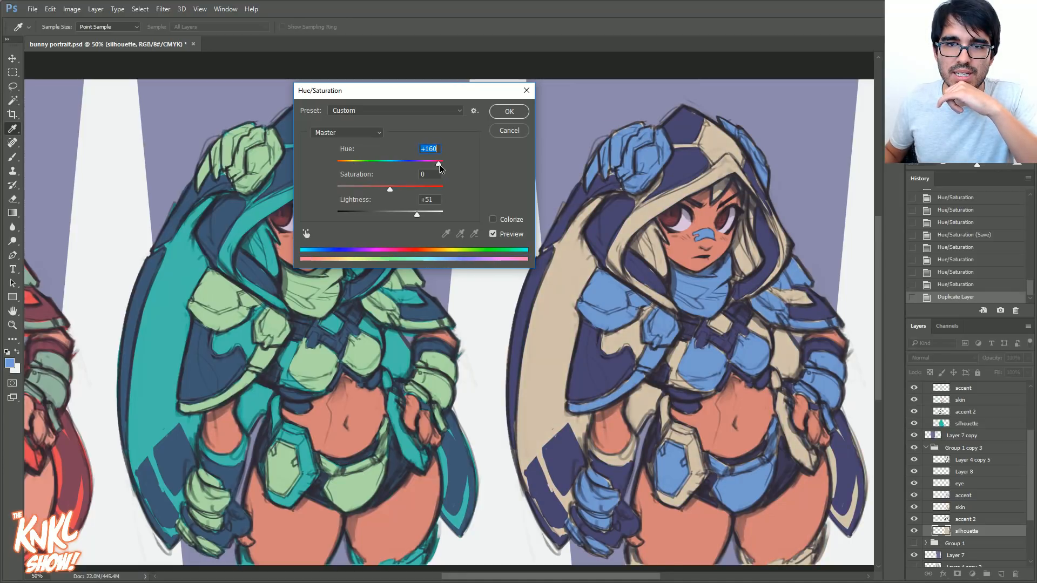
{"action": "left_click_drag", "start_coordinate": [418, 221], "coordinate": [429, 218]}
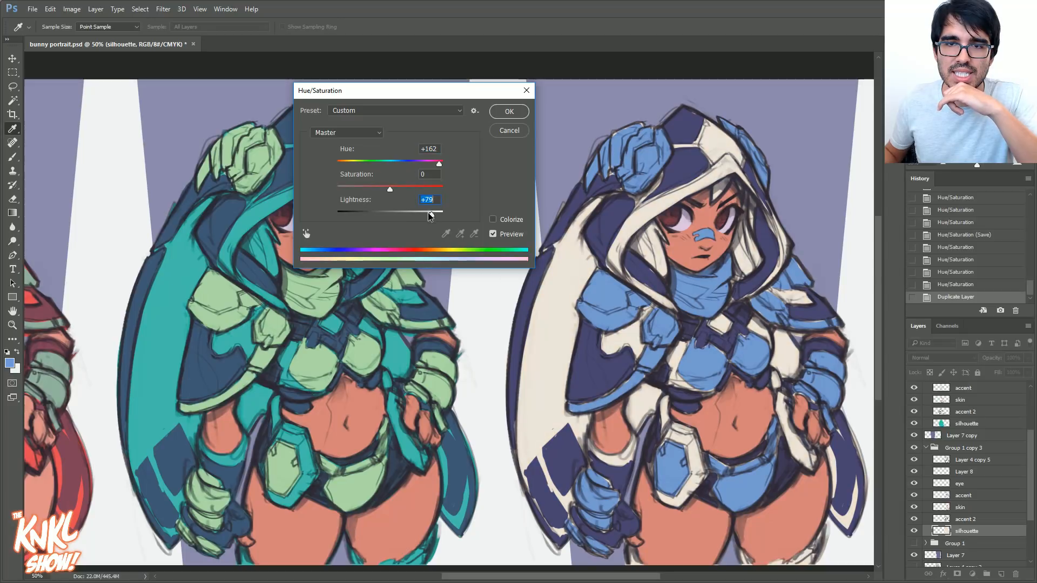
{"action": "left_click", "coordinate": [507, 111]}
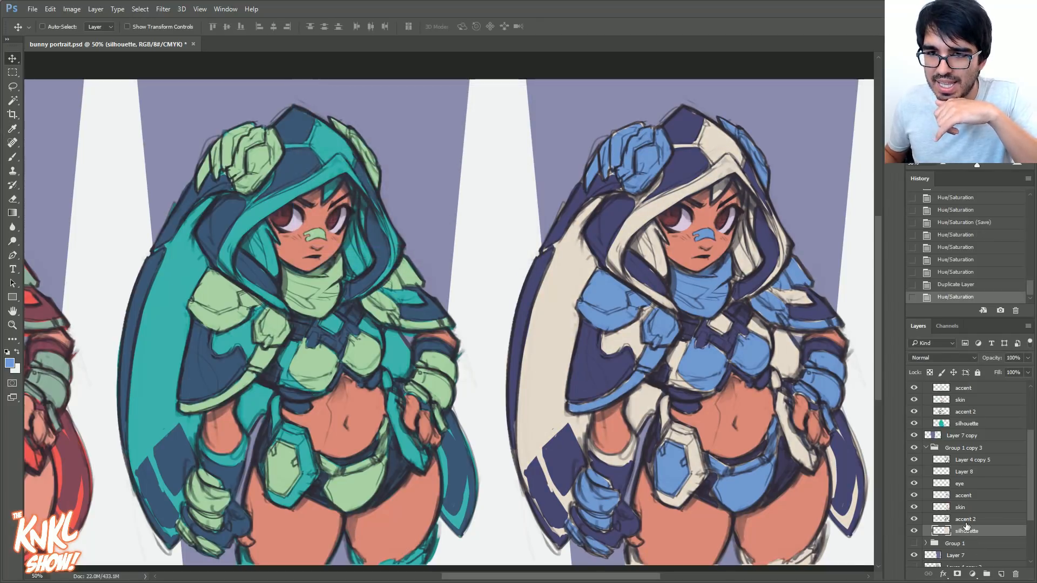
- Lighten the accent 2 layer of Group 1 copy 3 to grey-blue with hue -22, saturation +35 and lightness +48
{"action": "left_click", "coordinate": [862, 454]}
{"action": "key", "text": "ctrl+u"}
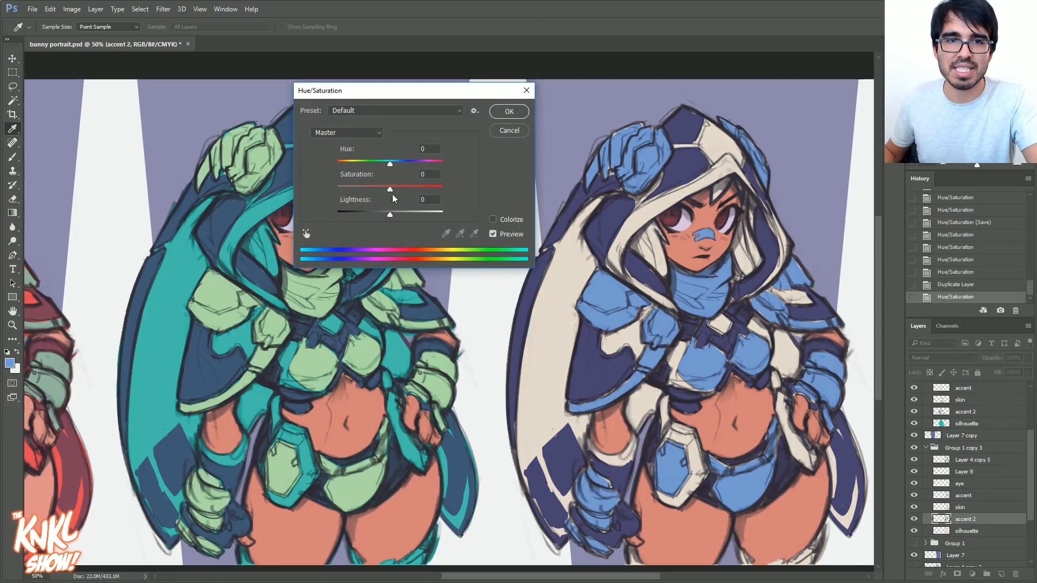
{"action": "left_click_drag", "start_coordinate": [392, 216], "coordinate": [371, 167]}
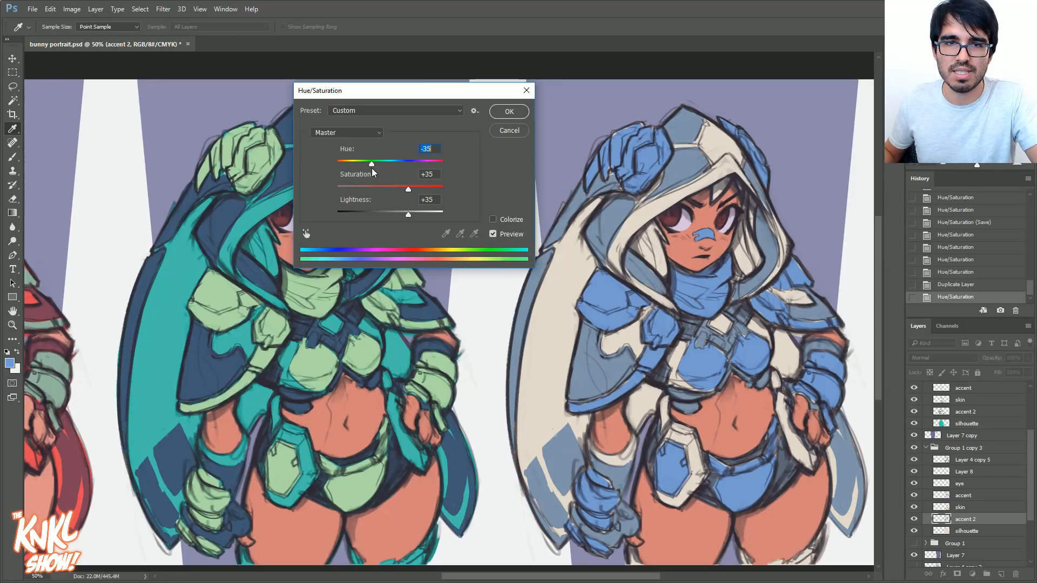
{"action": "left_click_drag", "start_coordinate": [410, 214], "coordinate": [416, 213]}
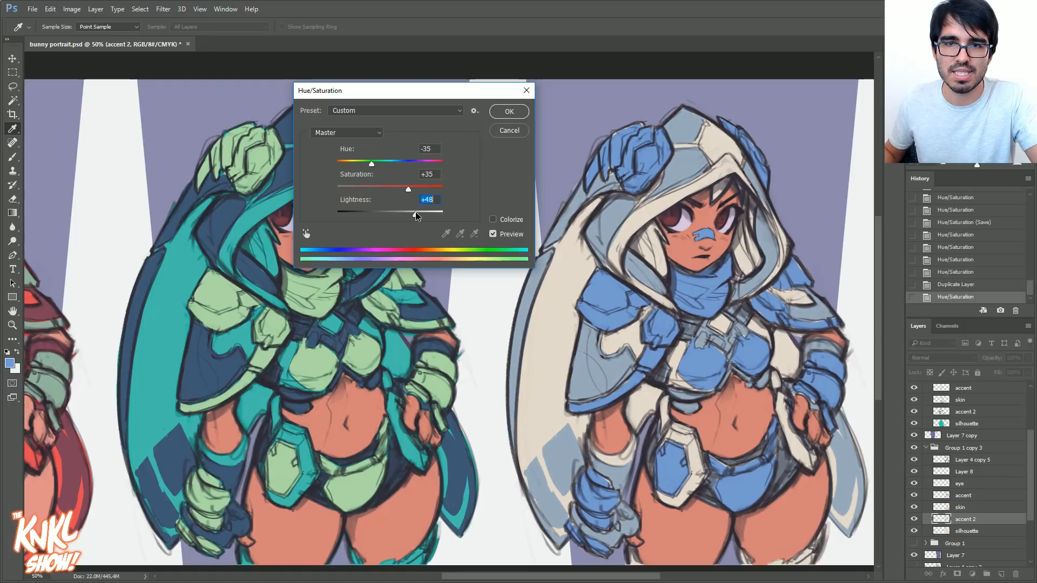
{"action": "left_click_drag", "start_coordinate": [373, 169], "coordinate": [379, 171]}
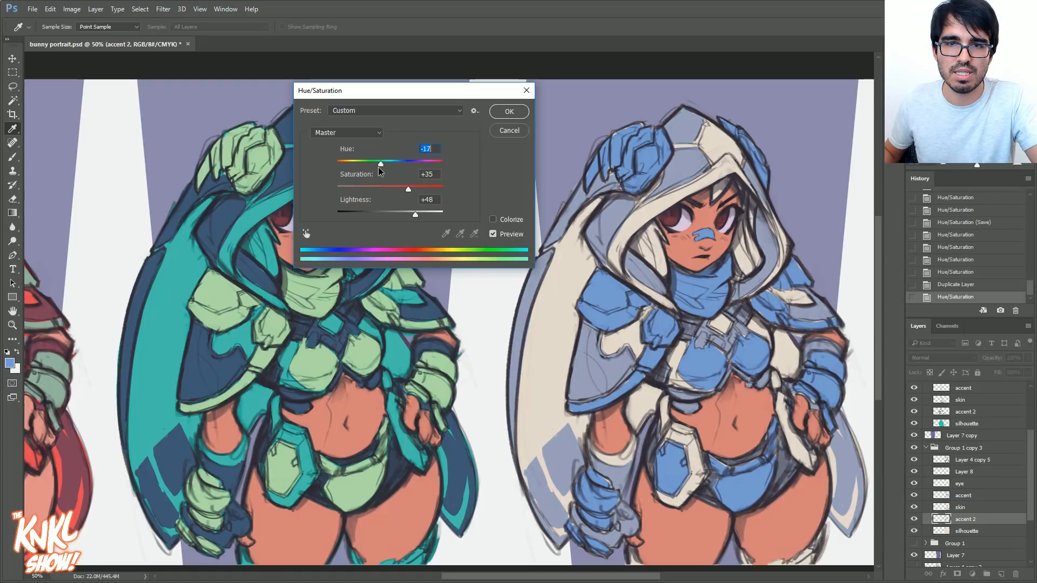
{"action": "left_click", "coordinate": [505, 114]}
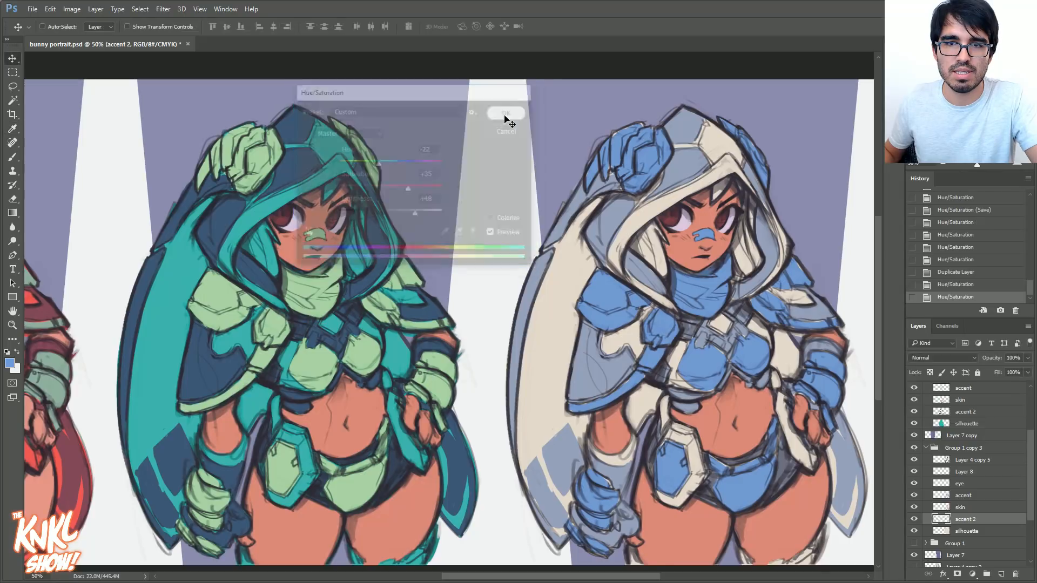
- Recolour the accent layer of Group 1 copy 3 to peach with hue +160, saturation -13 and lightness +18
{"action": "left_click", "coordinate": [967, 497]}
{"action": "key", "text": "ctrl+u"}
{"action": "left_click_drag", "start_coordinate": [391, 219], "coordinate": [392, 215]}
{"action": "left_click_drag", "start_coordinate": [410, 161], "coordinate": [440, 176]}
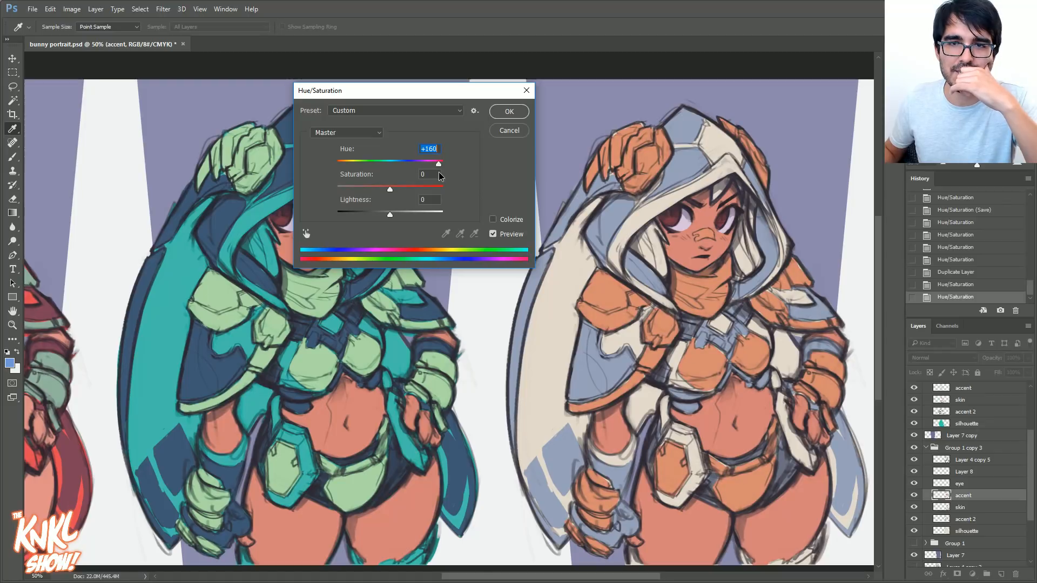
{"action": "left_click_drag", "start_coordinate": [391, 218], "coordinate": [383, 193]}
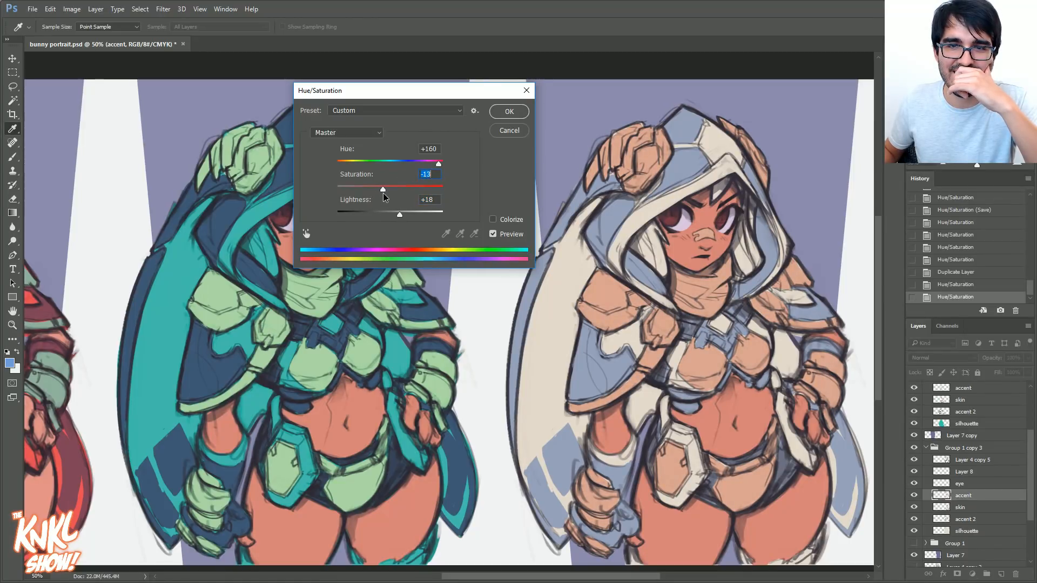
{"action": "left_click", "coordinate": [508, 112]}
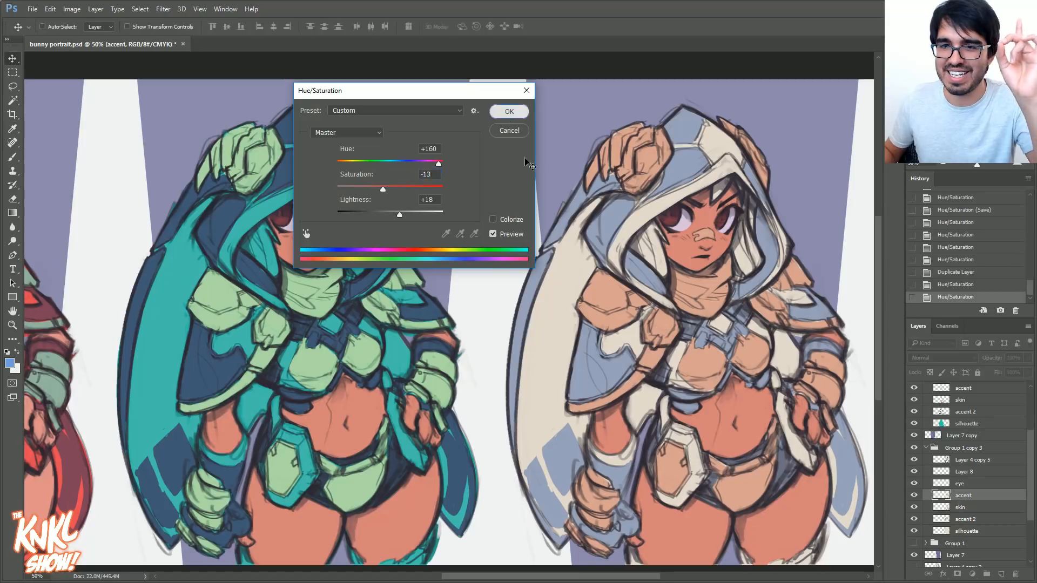
- Darken the skin layer of Group 1 copy 3 to brown with hue -6 and lightness -23
{"action": "left_click", "coordinate": [961, 507]}
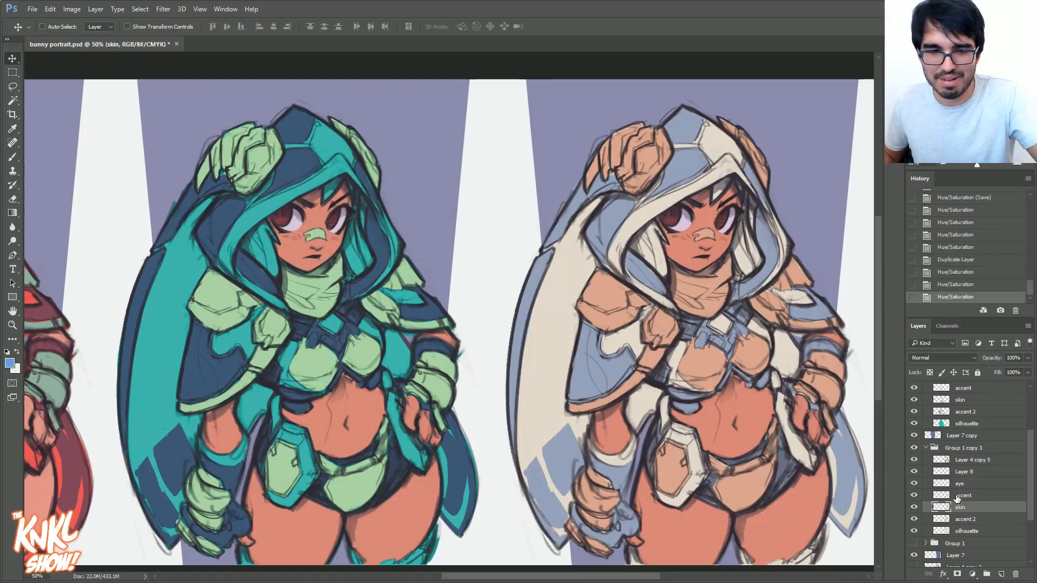
{"action": "key", "text": "ctrl+u"}
{"action": "left_click_drag", "start_coordinate": [390, 166], "coordinate": [388, 168]}
{"action": "left_click_drag", "start_coordinate": [390, 219], "coordinate": [375, 217]}
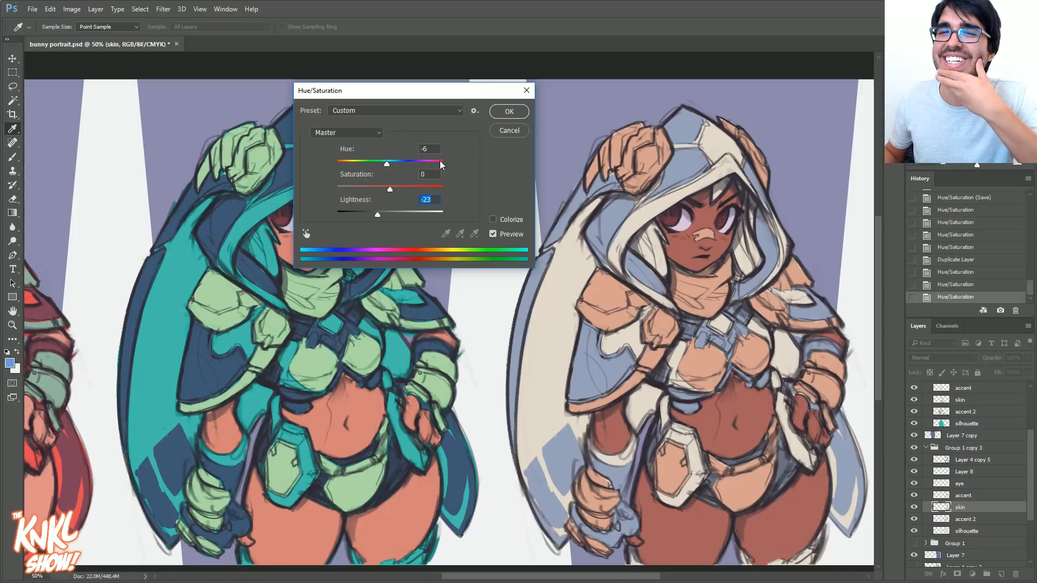
{"action": "left_click", "coordinate": [502, 115]}
{"action": "key", "text": "v"}
{"action": "key", "text": "ctrl+minus"}
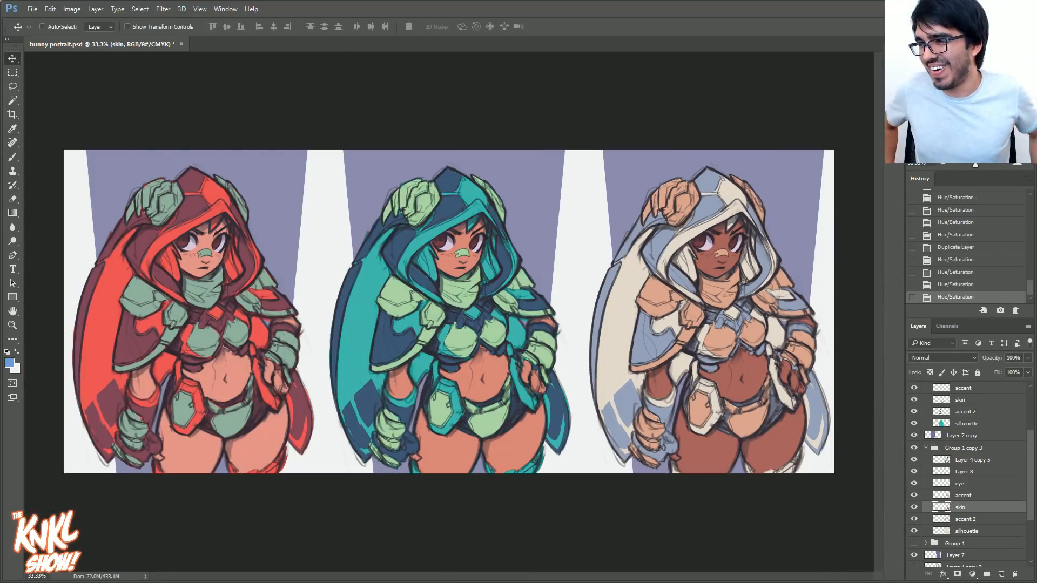
- Check the line art of the teal character by switching Layer 4 copy 5 in Group 1 copy off and on
{"action": "left_click", "coordinate": [1024, 164]}
{"action": "left_click_drag", "start_coordinate": [977, 108], "coordinate": [970, 109]}
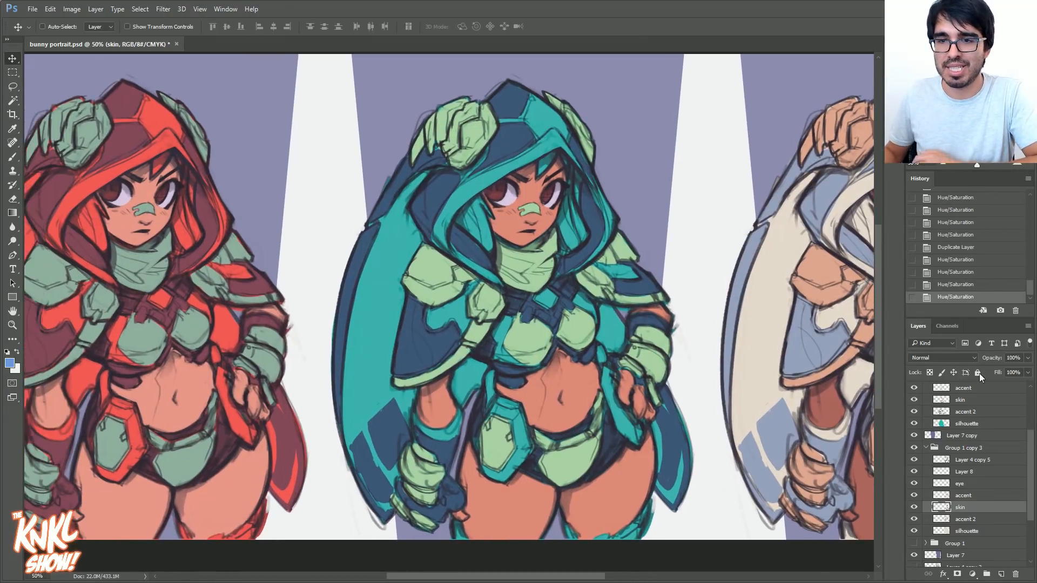
{"action": "scroll", "coordinate": [956, 464], "scroll_direction": "up", "scroll_amount": 3}
{"action": "left_click", "coordinate": [915, 425]}
{"action": "left_click", "coordinate": [915, 424]}
{"action": "left_click", "coordinate": [1016, 165]}
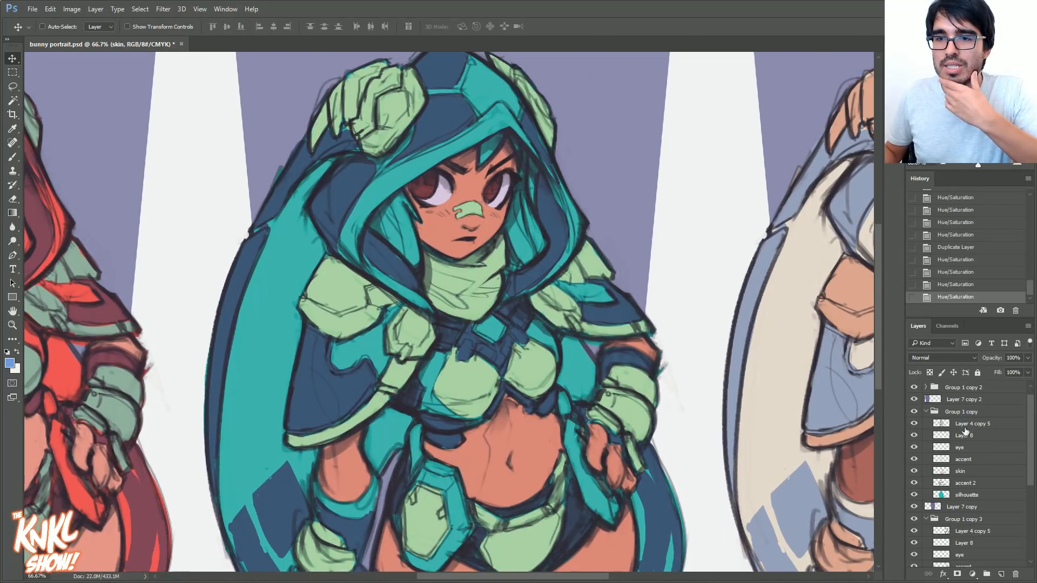
{"action": "left_click", "coordinate": [965, 427]}
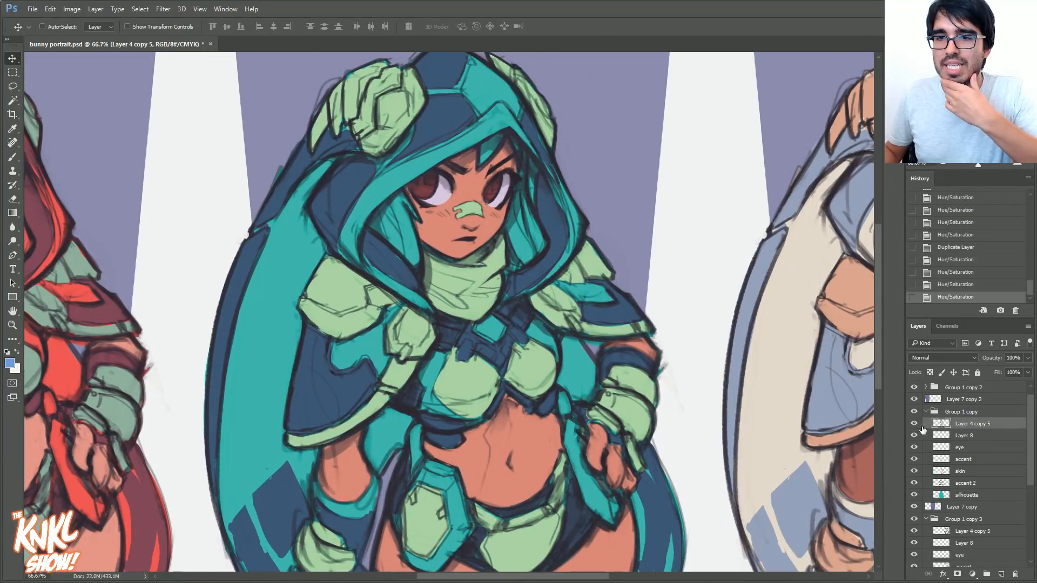
{"action": "left_click", "coordinate": [914, 426]}
{"action": "left_click", "coordinate": [915, 426]}
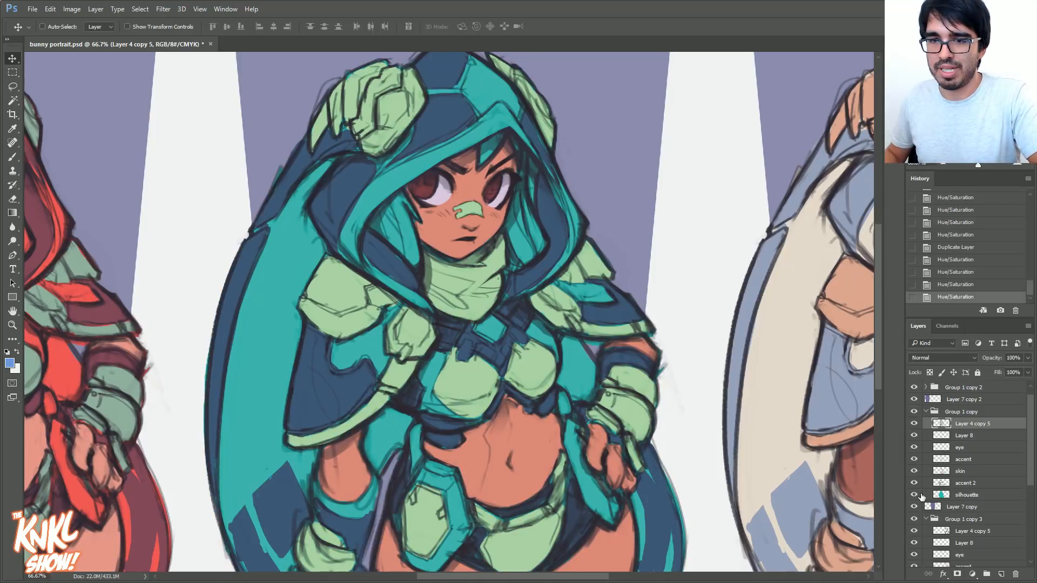
- Hide accent 2, skin, accent, eye and Layer 8 in Group 1 copy to isolate the silhouette under the line art
{"action": "left_click", "coordinate": [914, 496]}
{"action": "left_click", "coordinate": [915, 495]}
{"action": "left_click_drag", "start_coordinate": [914, 482], "coordinate": [915, 459]}
{"action": "left_click", "coordinate": [915, 436]}
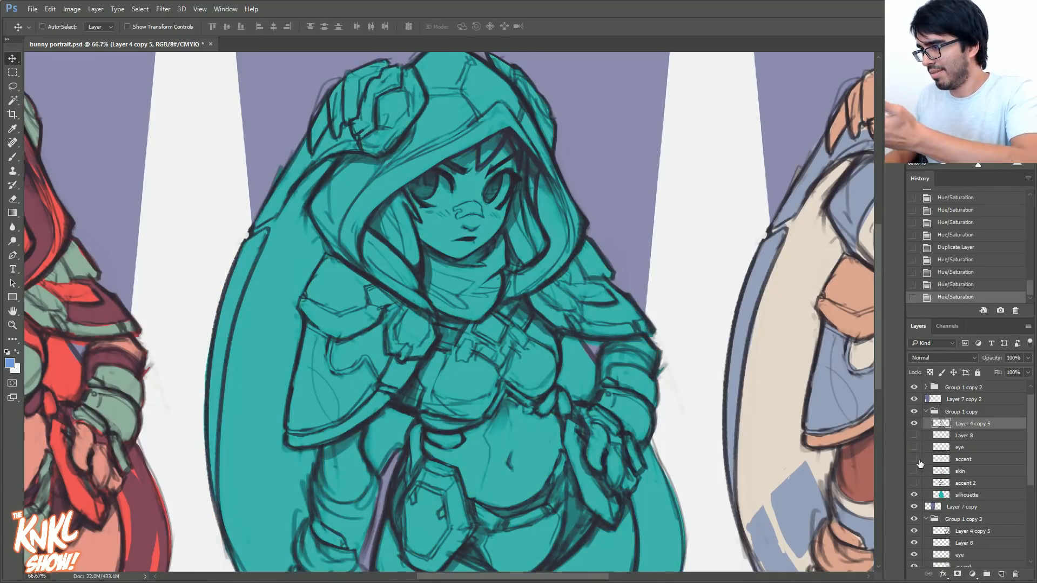
- Show the accent 2, skin, accent, eye and Layer 8 layers of Group 1 copy again, working up the stack
{"action": "left_click", "coordinate": [913, 496]}
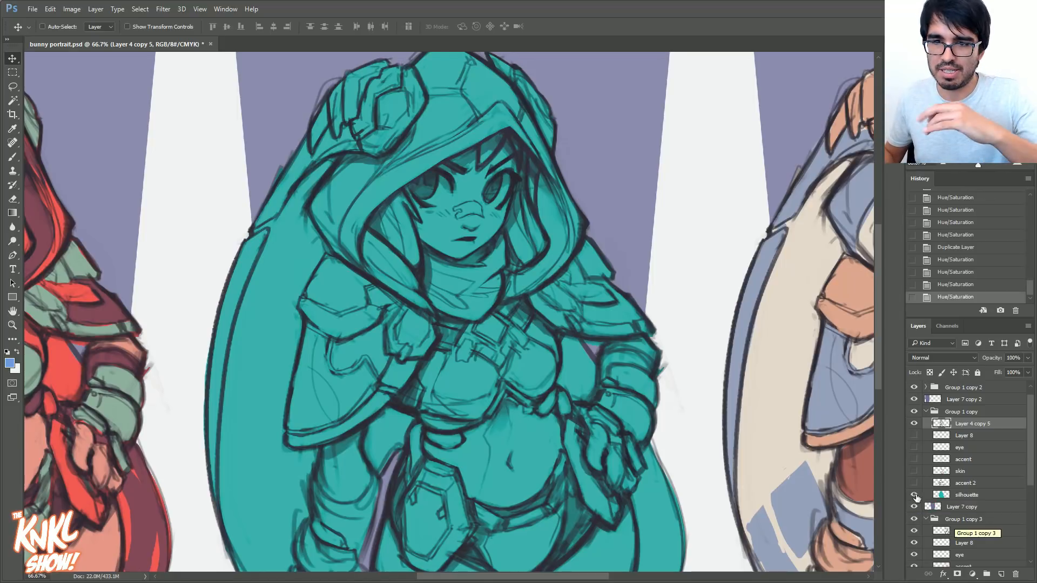
{"action": "left_click", "coordinate": [914, 484]}
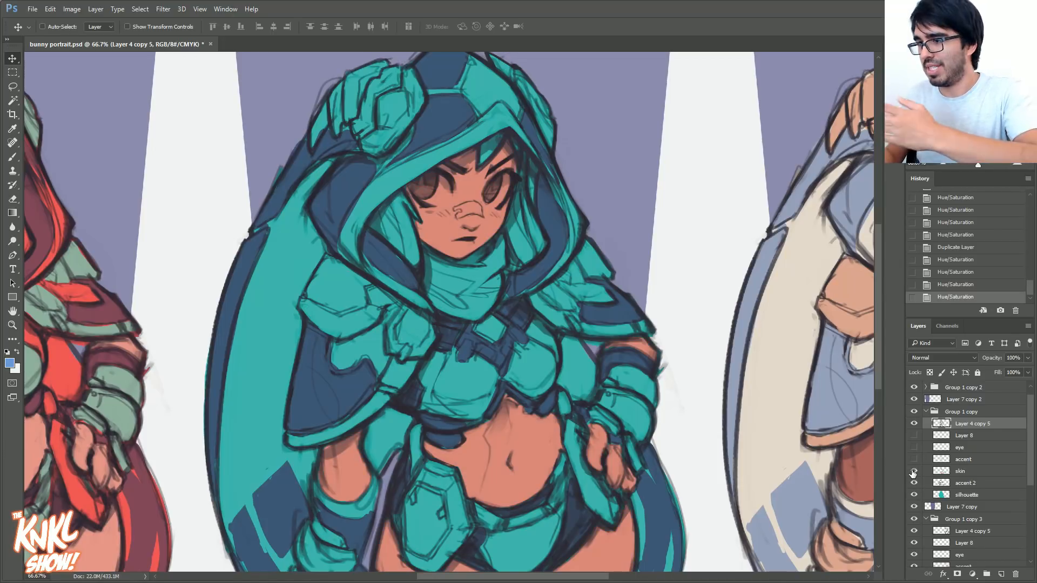
{"action": "left_click", "coordinate": [914, 459]}
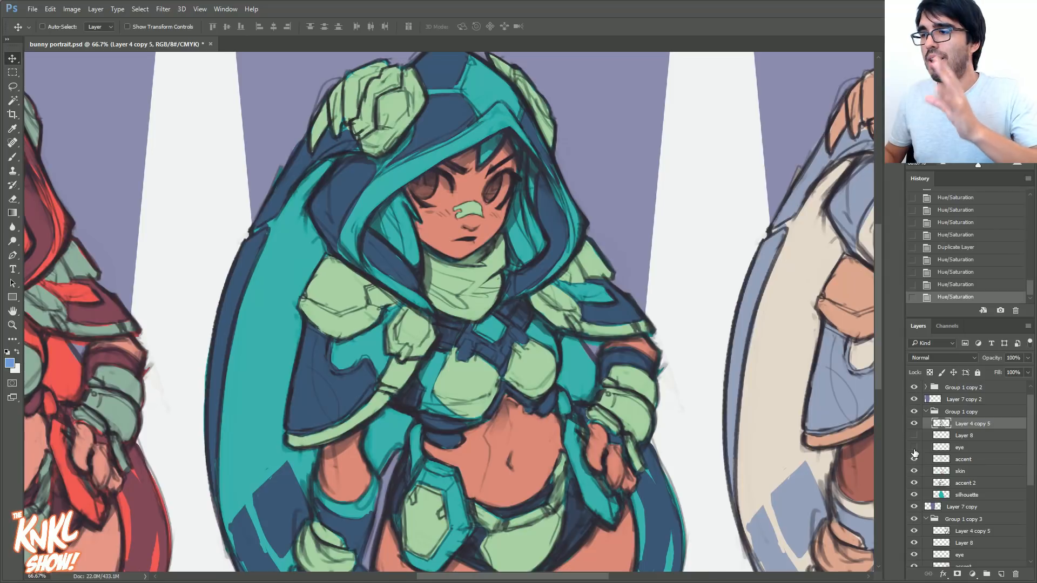
{"action": "left_click", "coordinate": [915, 448]}
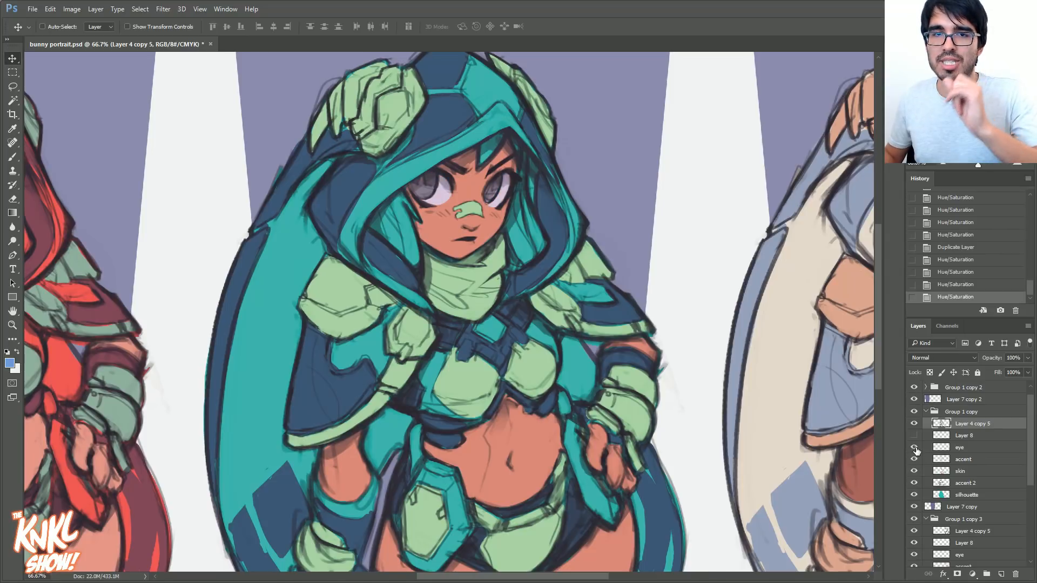
{"action": "left_click", "coordinate": [914, 437]}
- Shift the hue of Layer 8 in Group 1 copy to turn the teal character's irises blue
{"action": "left_click", "coordinate": [961, 438]}
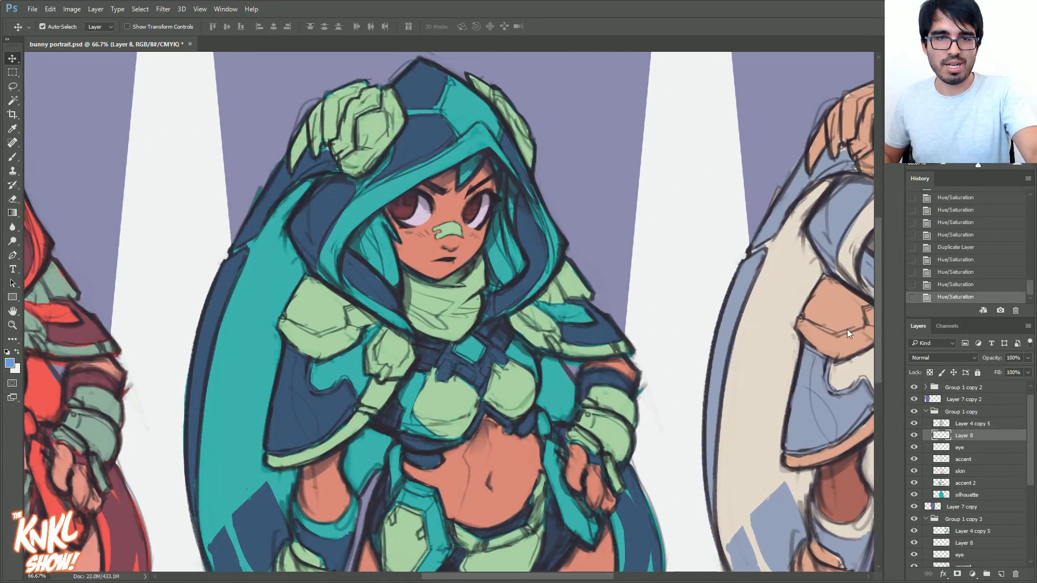
{"action": "key", "text": "ctrl+u"}
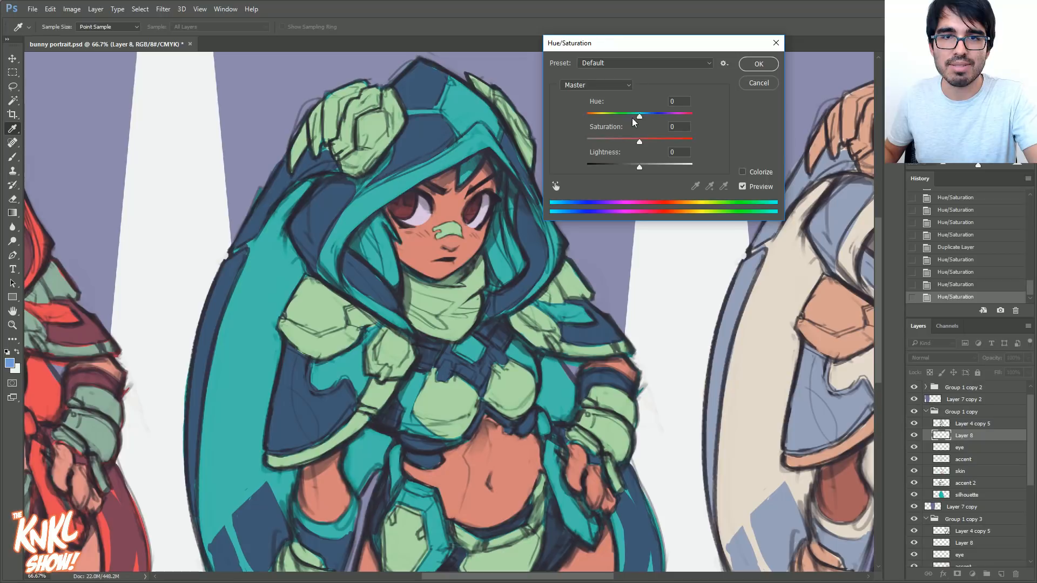
{"action": "left_click_drag", "start_coordinate": [640, 118], "coordinate": [593, 121]}
{"action": "left_click", "coordinate": [758, 64]}
{"action": "key", "text": "v"}
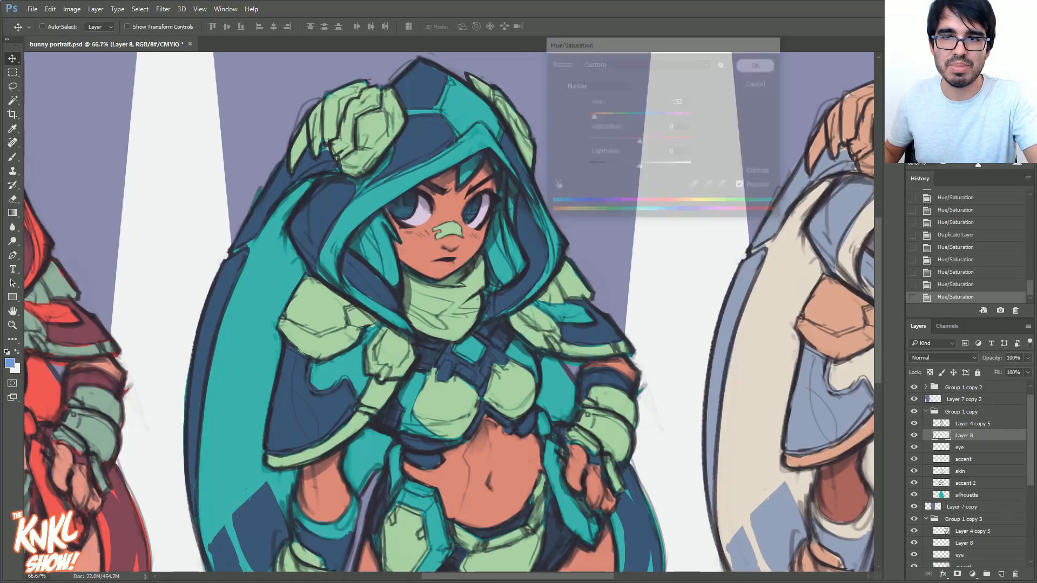
{"action": "key", "text": "ctrl+minus"}
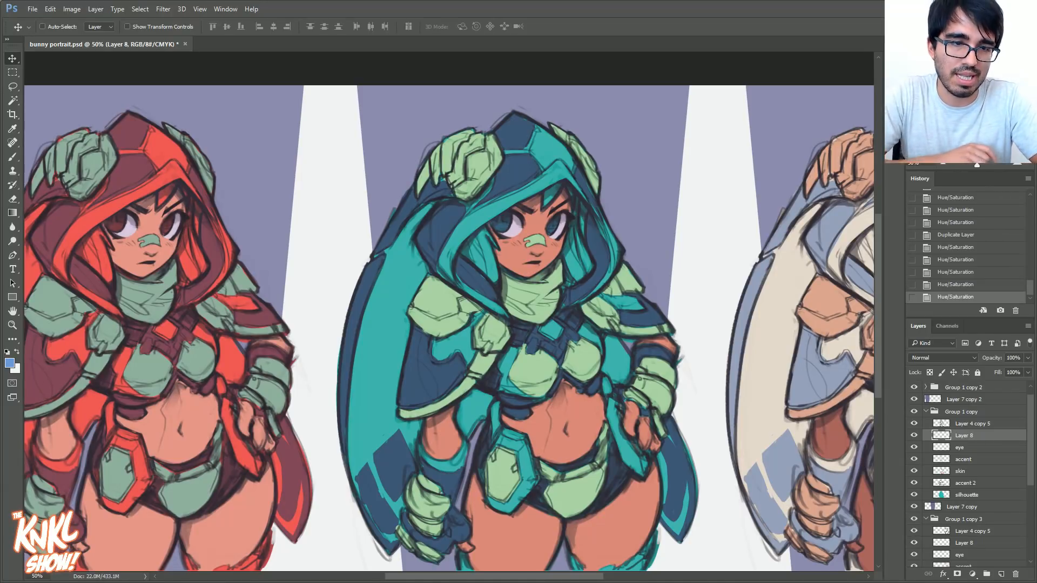
{"action": "left_click_drag", "start_coordinate": [519, 324], "coordinate": [468, 301]}
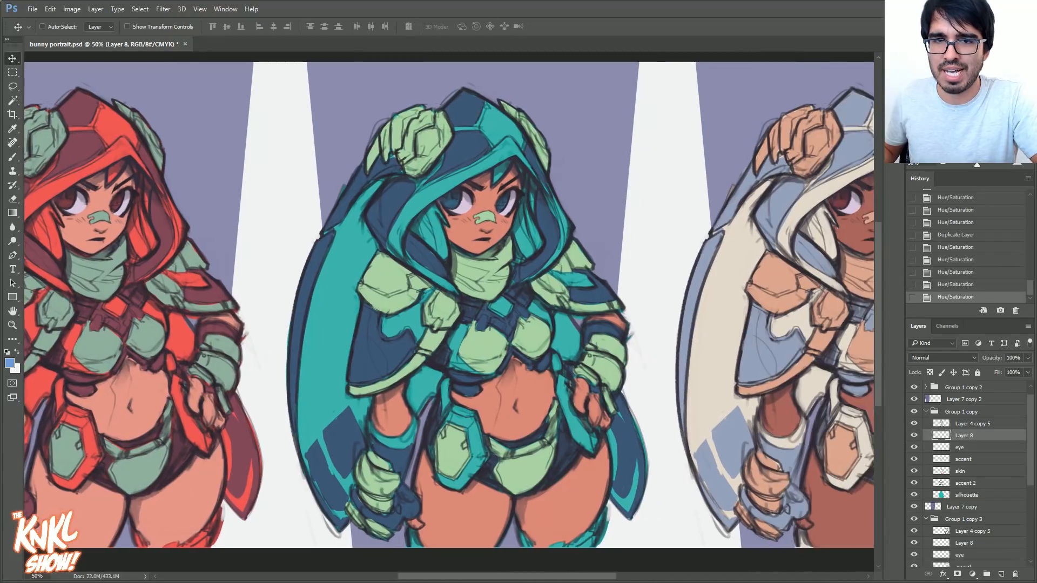
- Lighten the skin layer of Group 1 copy with hue -1, saturation +19 and lightness +29
{"action": "left_click", "coordinate": [952, 483]}
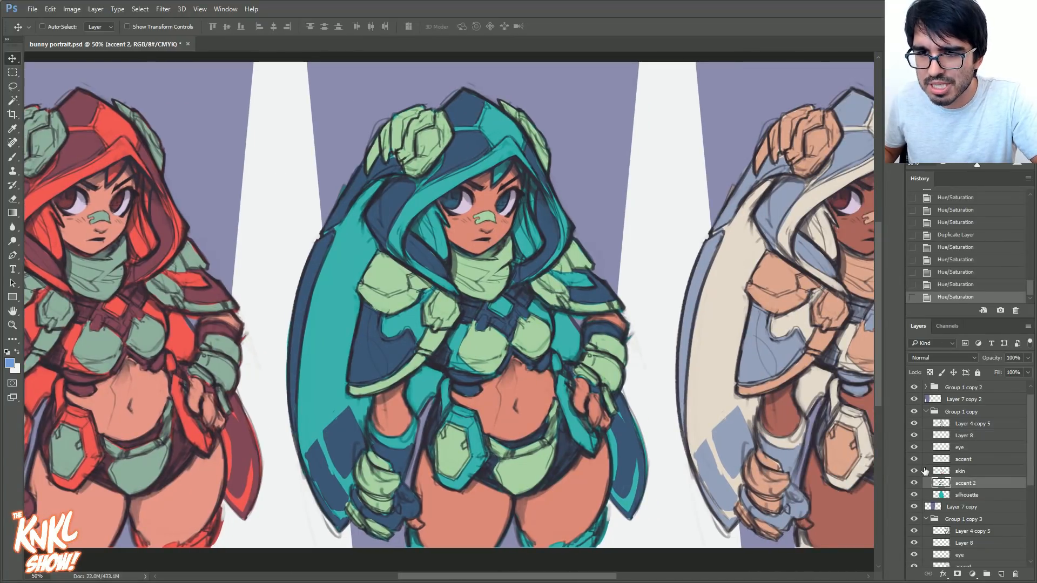
{"action": "left_click", "coordinate": [965, 472]}
{"action": "key", "text": "ctrl+u"}
{"action": "left_click_drag", "start_coordinate": [639, 167], "coordinate": [651, 167]}
{"action": "left_click_drag", "start_coordinate": [642, 121], "coordinate": [650, 144]}
{"action": "left_click", "coordinate": [657, 167]}
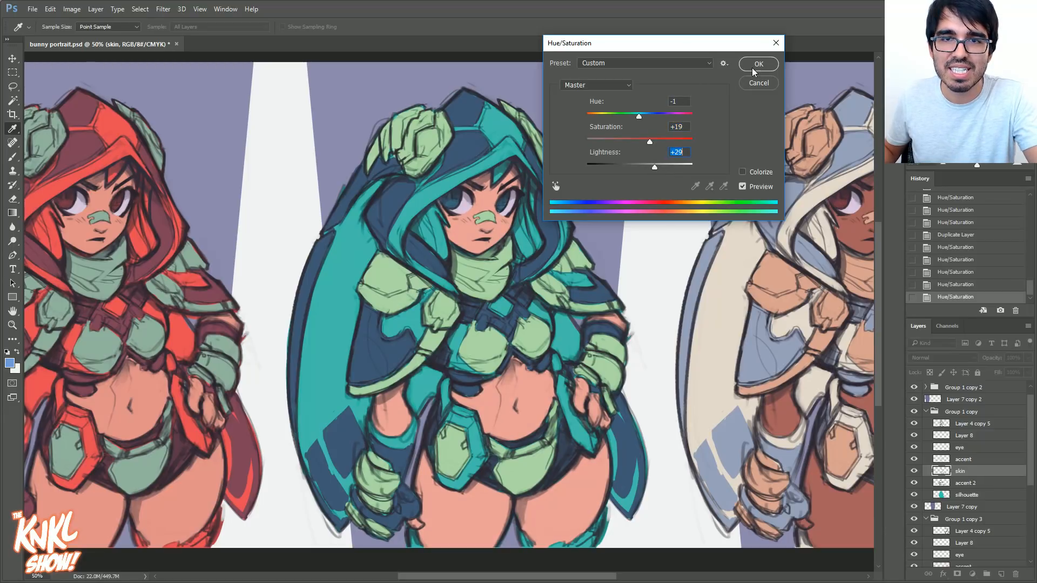
{"action": "left_click", "coordinate": [754, 72]}
- Lighten the teal character's skin layer further with a second Hue/Saturation adjustment of lightness +12
{"action": "left_click_drag", "start_coordinate": [476, 302], "coordinate": [444, 292]}
{"action": "key", "text": "ctrl+u"}
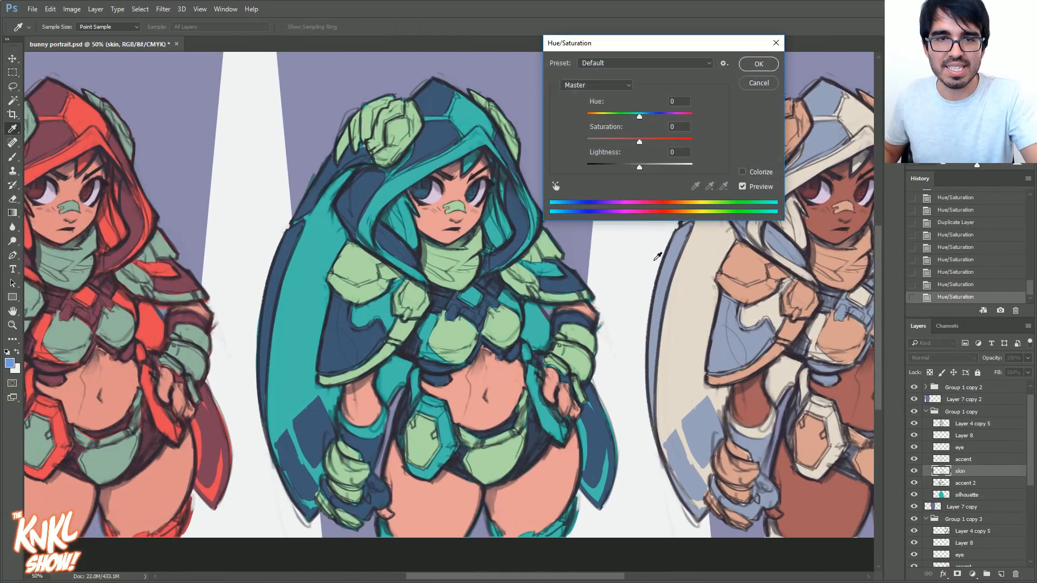
{"action": "left_click_drag", "start_coordinate": [652, 172], "coordinate": [648, 173]}
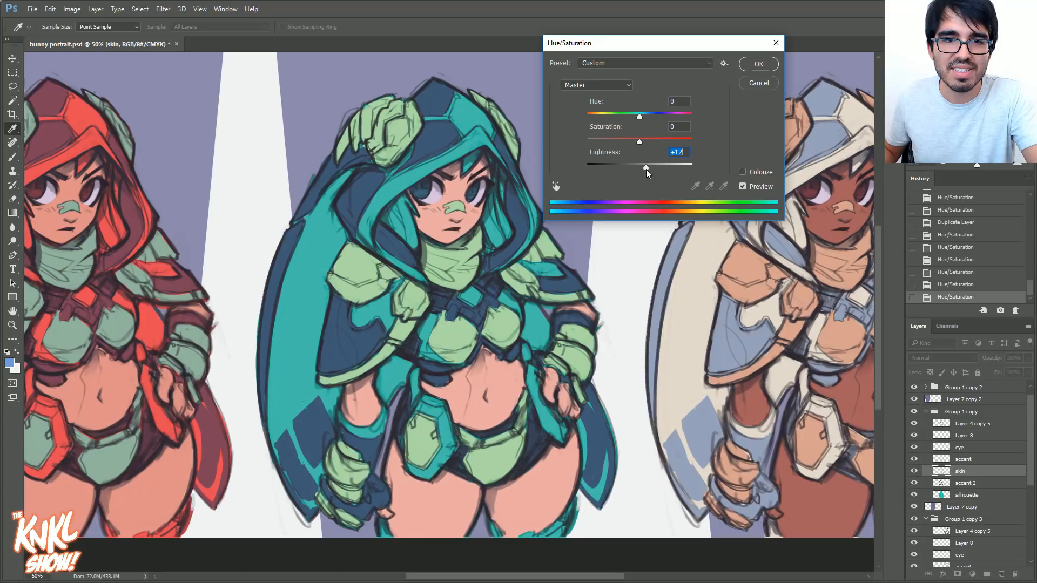
{"action": "left_click", "coordinate": [746, 65]}
- Brighten the eye layer of Group 1 copy with lightness +44 and collapse the group
{"action": "key", "text": "ctrl+u"}
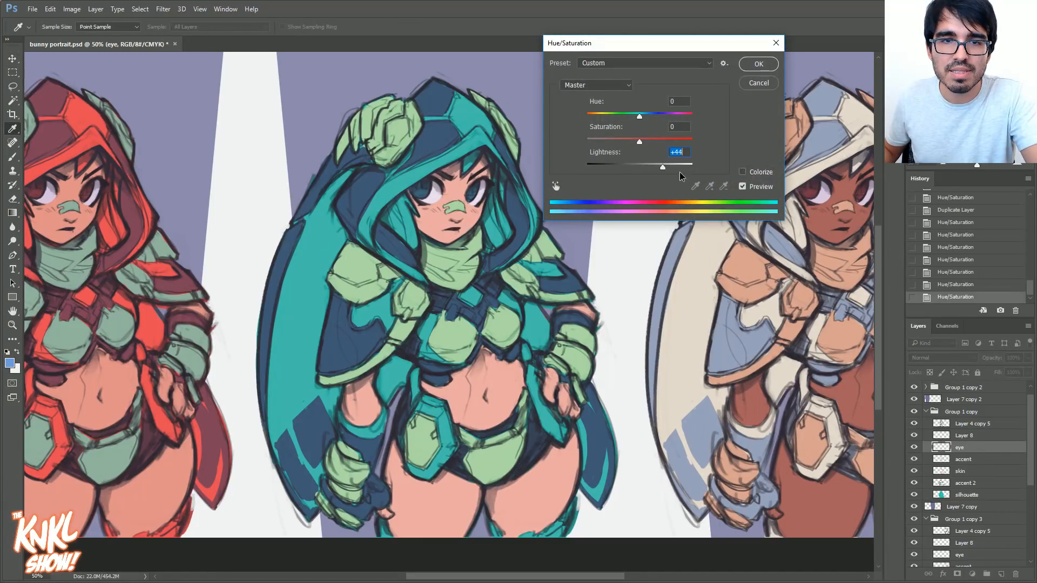
{"action": "left_click", "coordinate": [759, 64]}
{"action": "scroll", "coordinate": [449, 292], "scroll_direction": "left", "scroll_amount": 4}
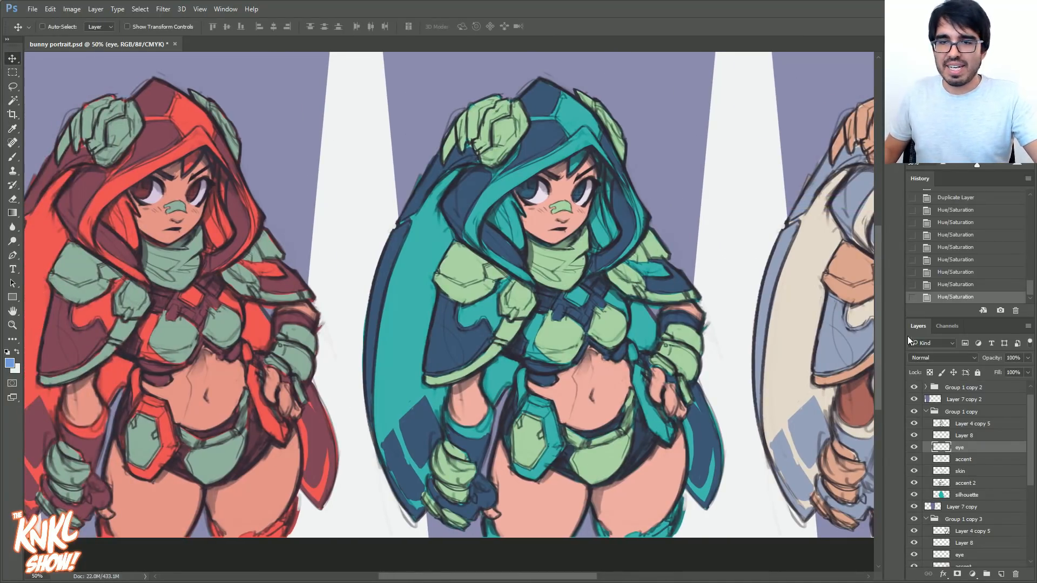
{"action": "left_click", "coordinate": [926, 413]}
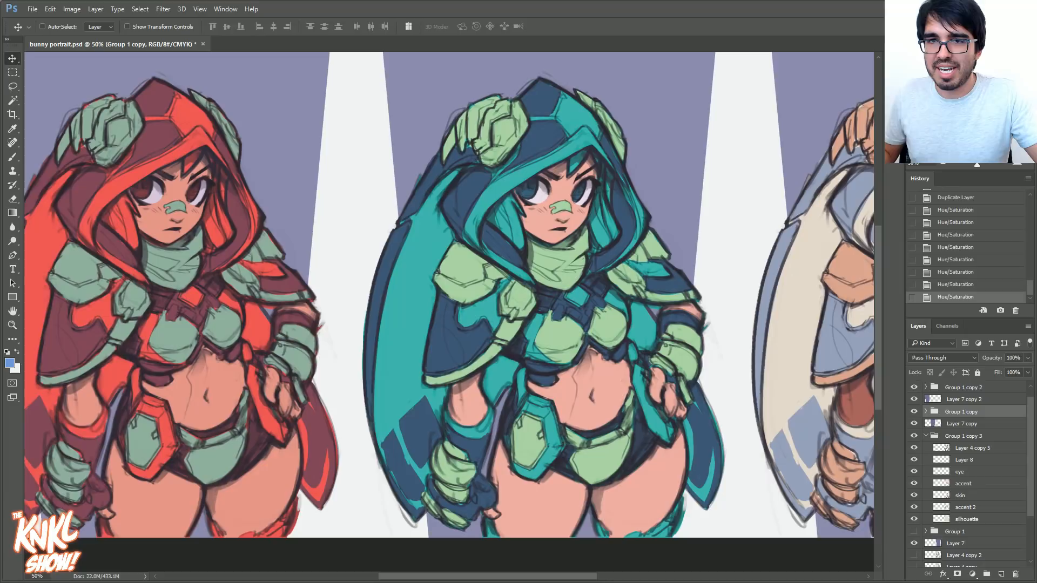
{"action": "left_click_drag", "start_coordinate": [957, 129], "coordinate": [970, 165]}
{"action": "left_click", "coordinate": [945, 163]}
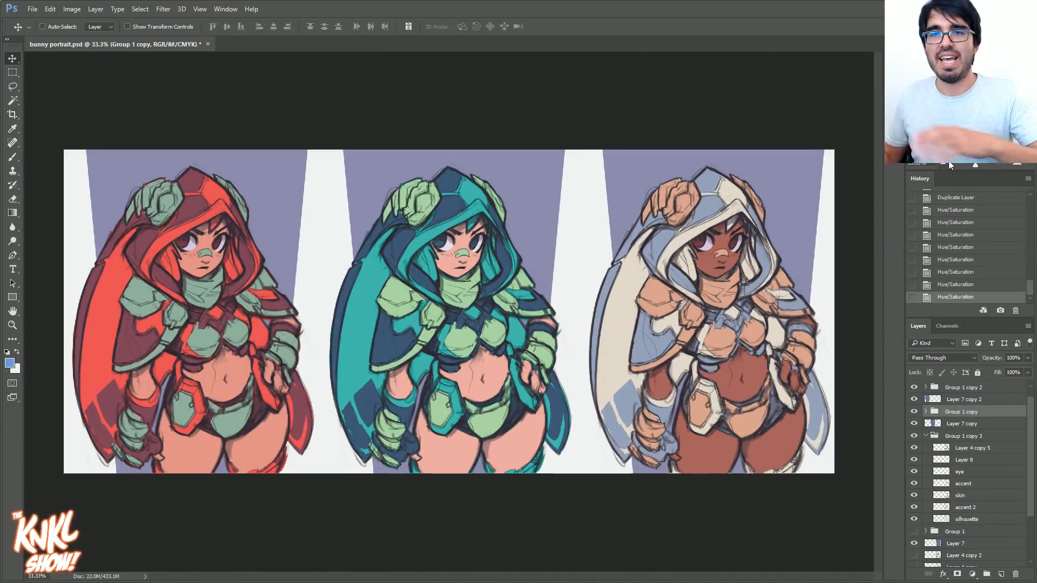